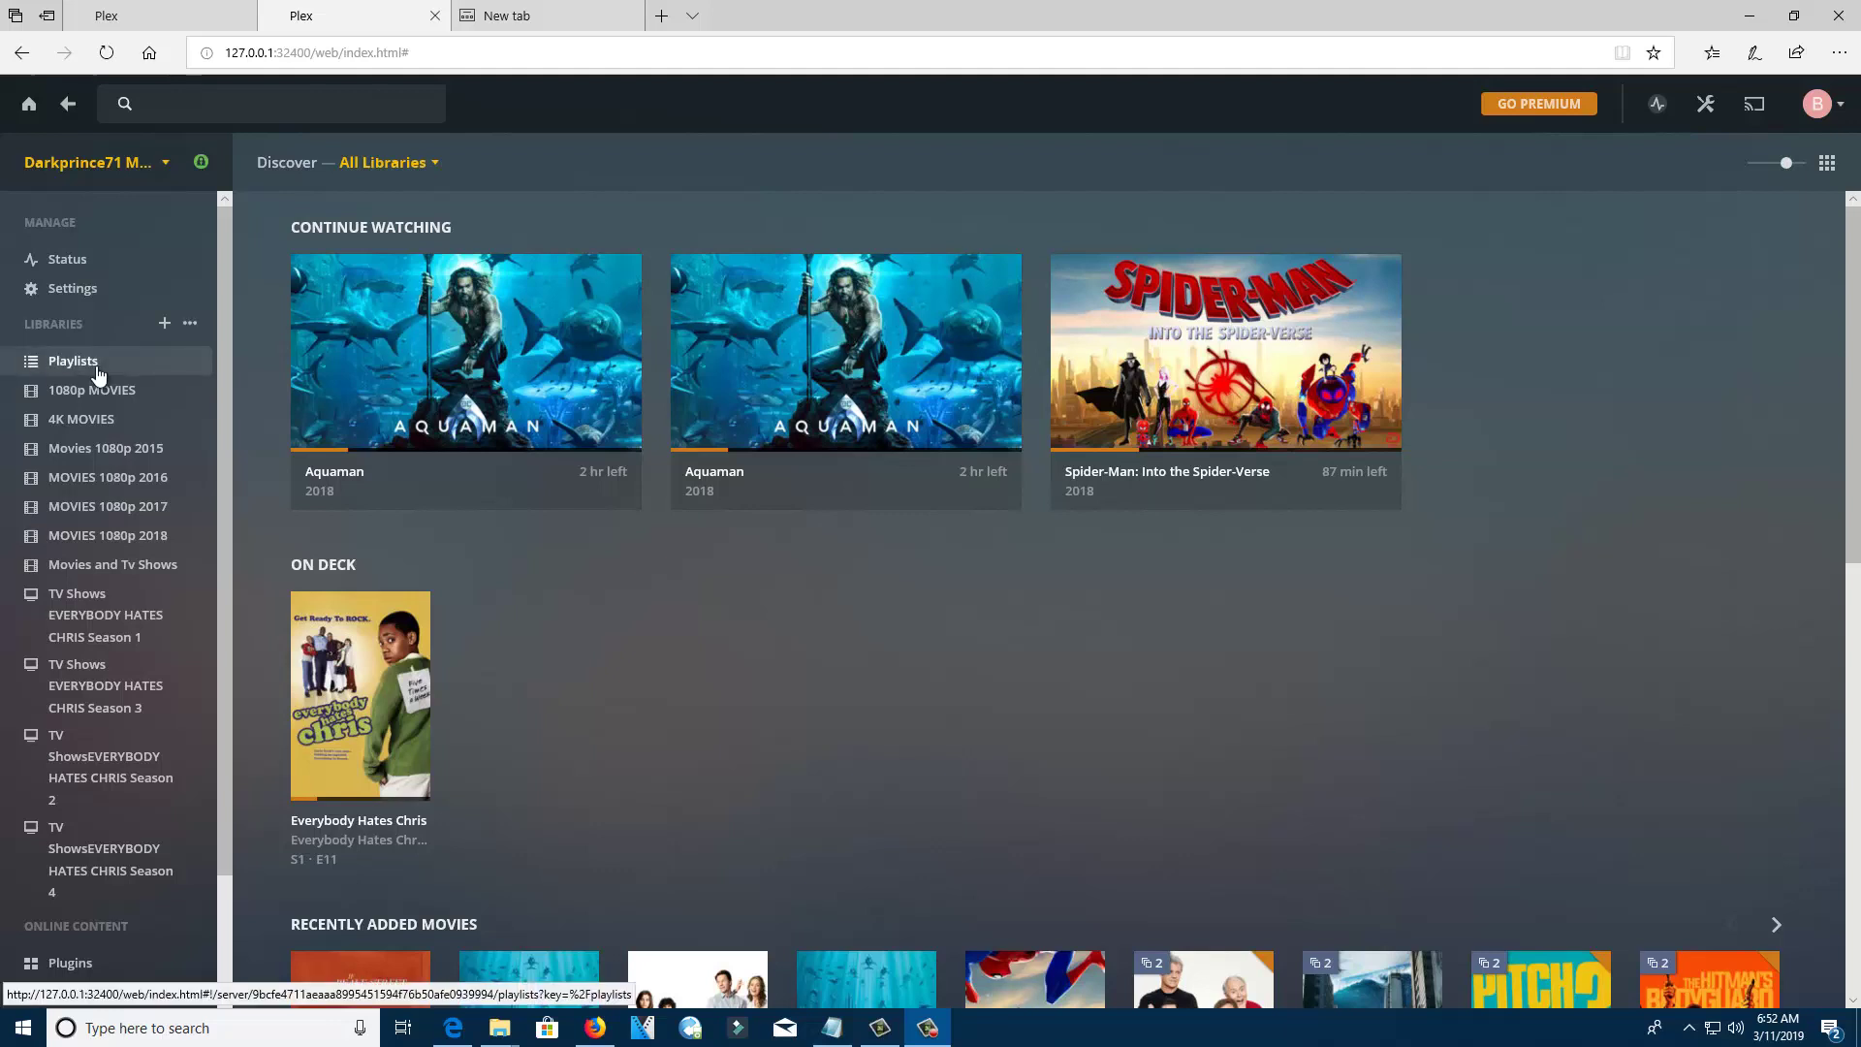
- Start a new Movies library named "Movies 1080p 2014" and continue to its folder selection
left_click(165, 326)
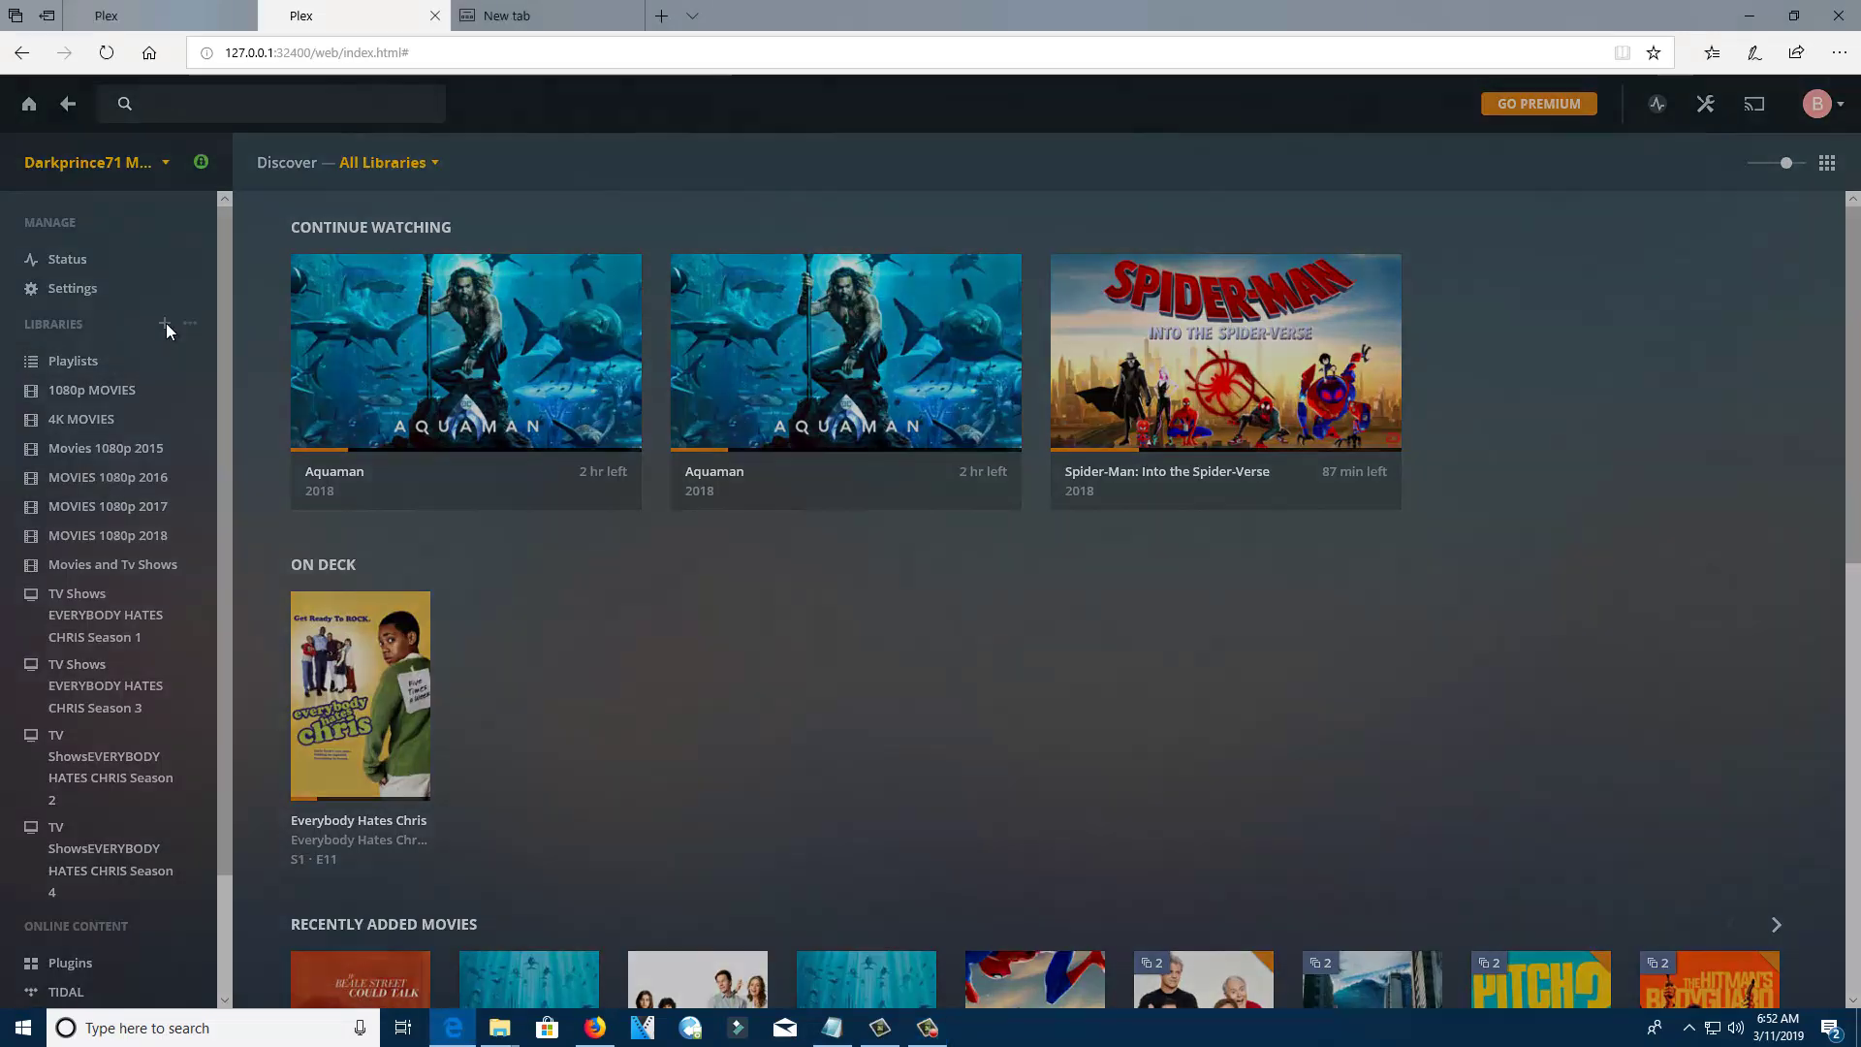
left_click(820, 320)
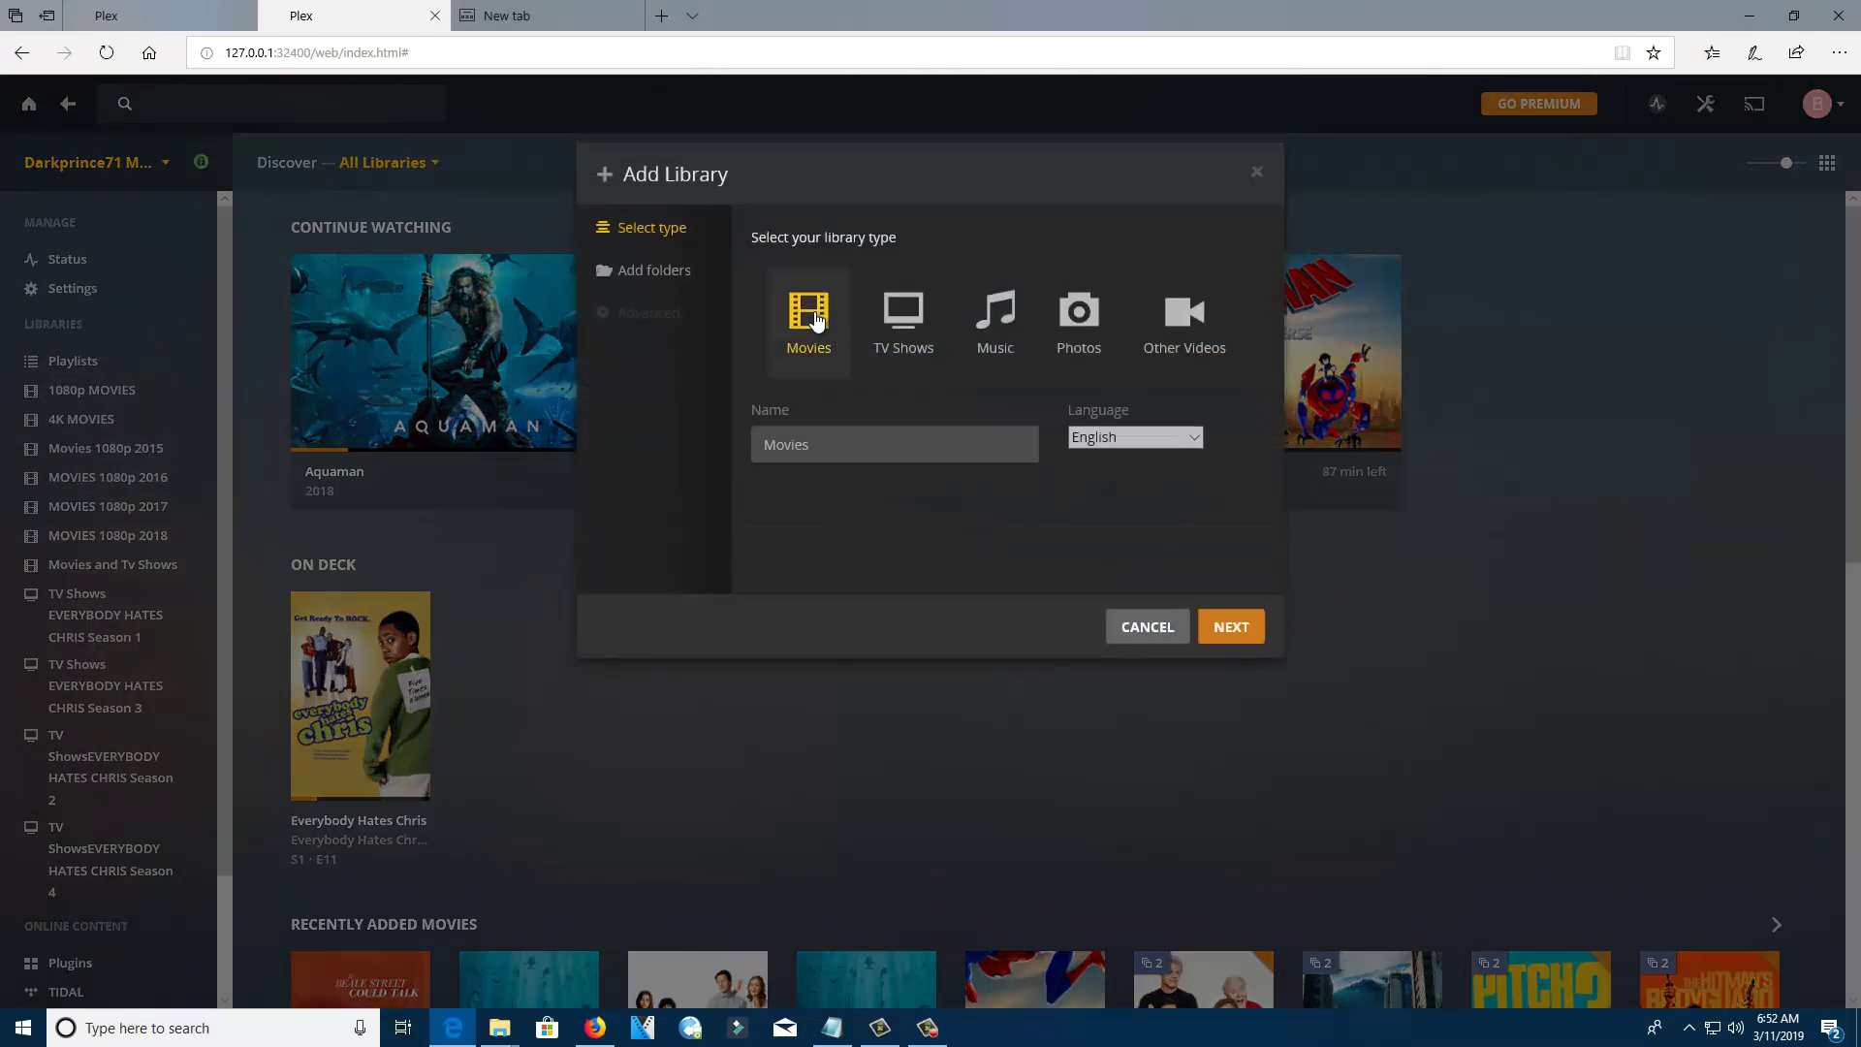
left_click(858, 444)
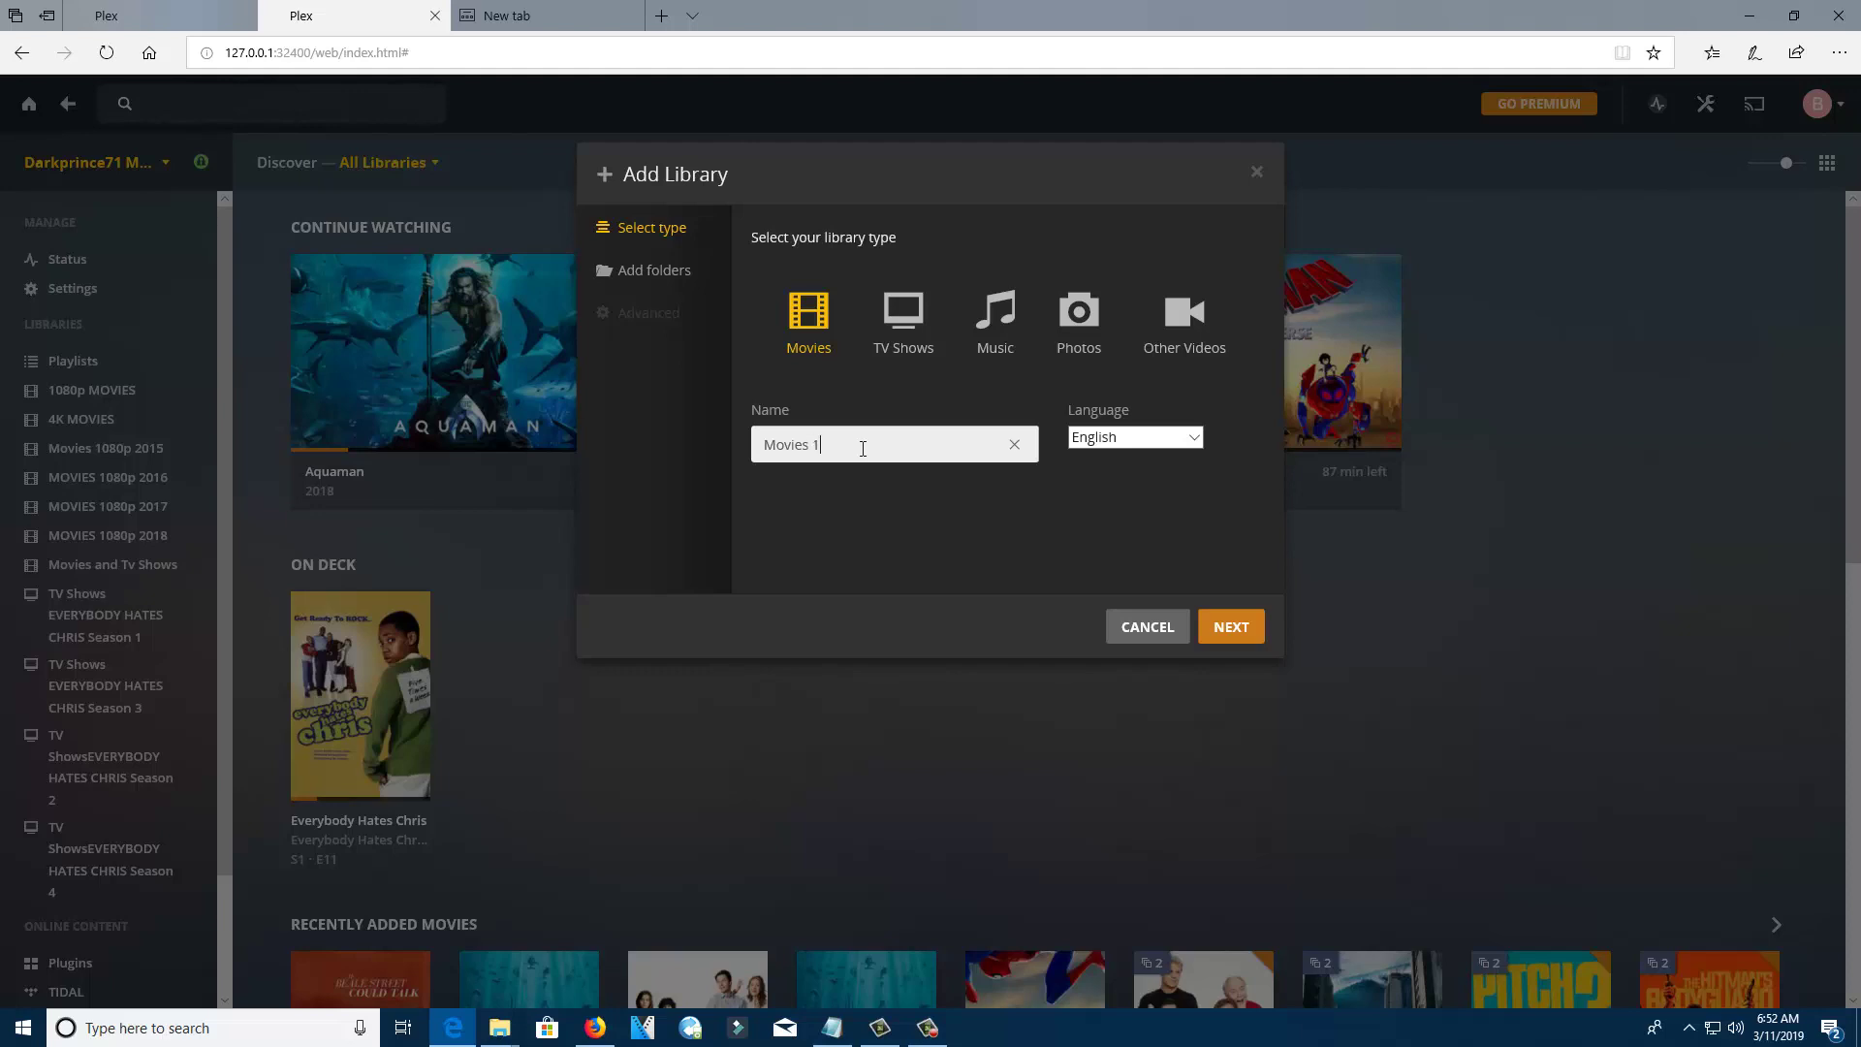
type("1080p")
type("2014")
left_click(1255, 627)
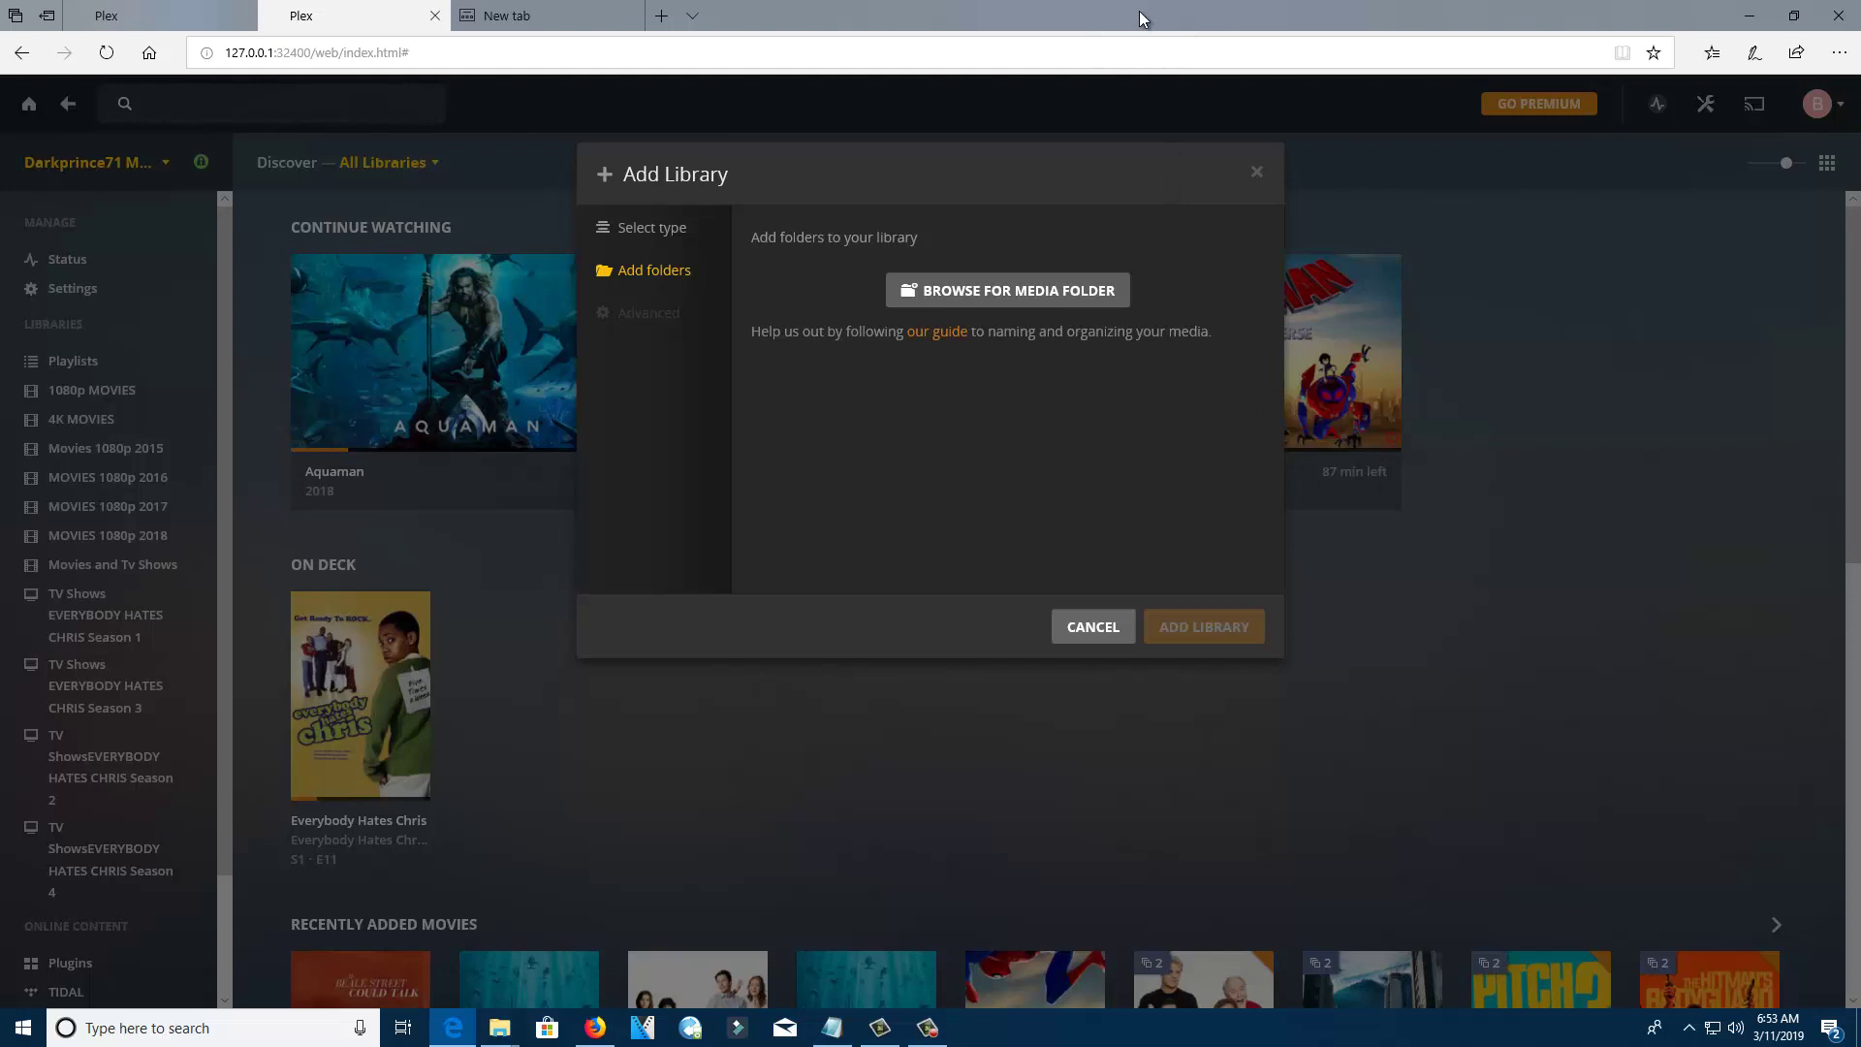
- Uncover the desktop to inspect the "movies 1080p 2014 new" folder, and return to the full-size Plex window
left_click_drag(1142, 15, 285, 529)
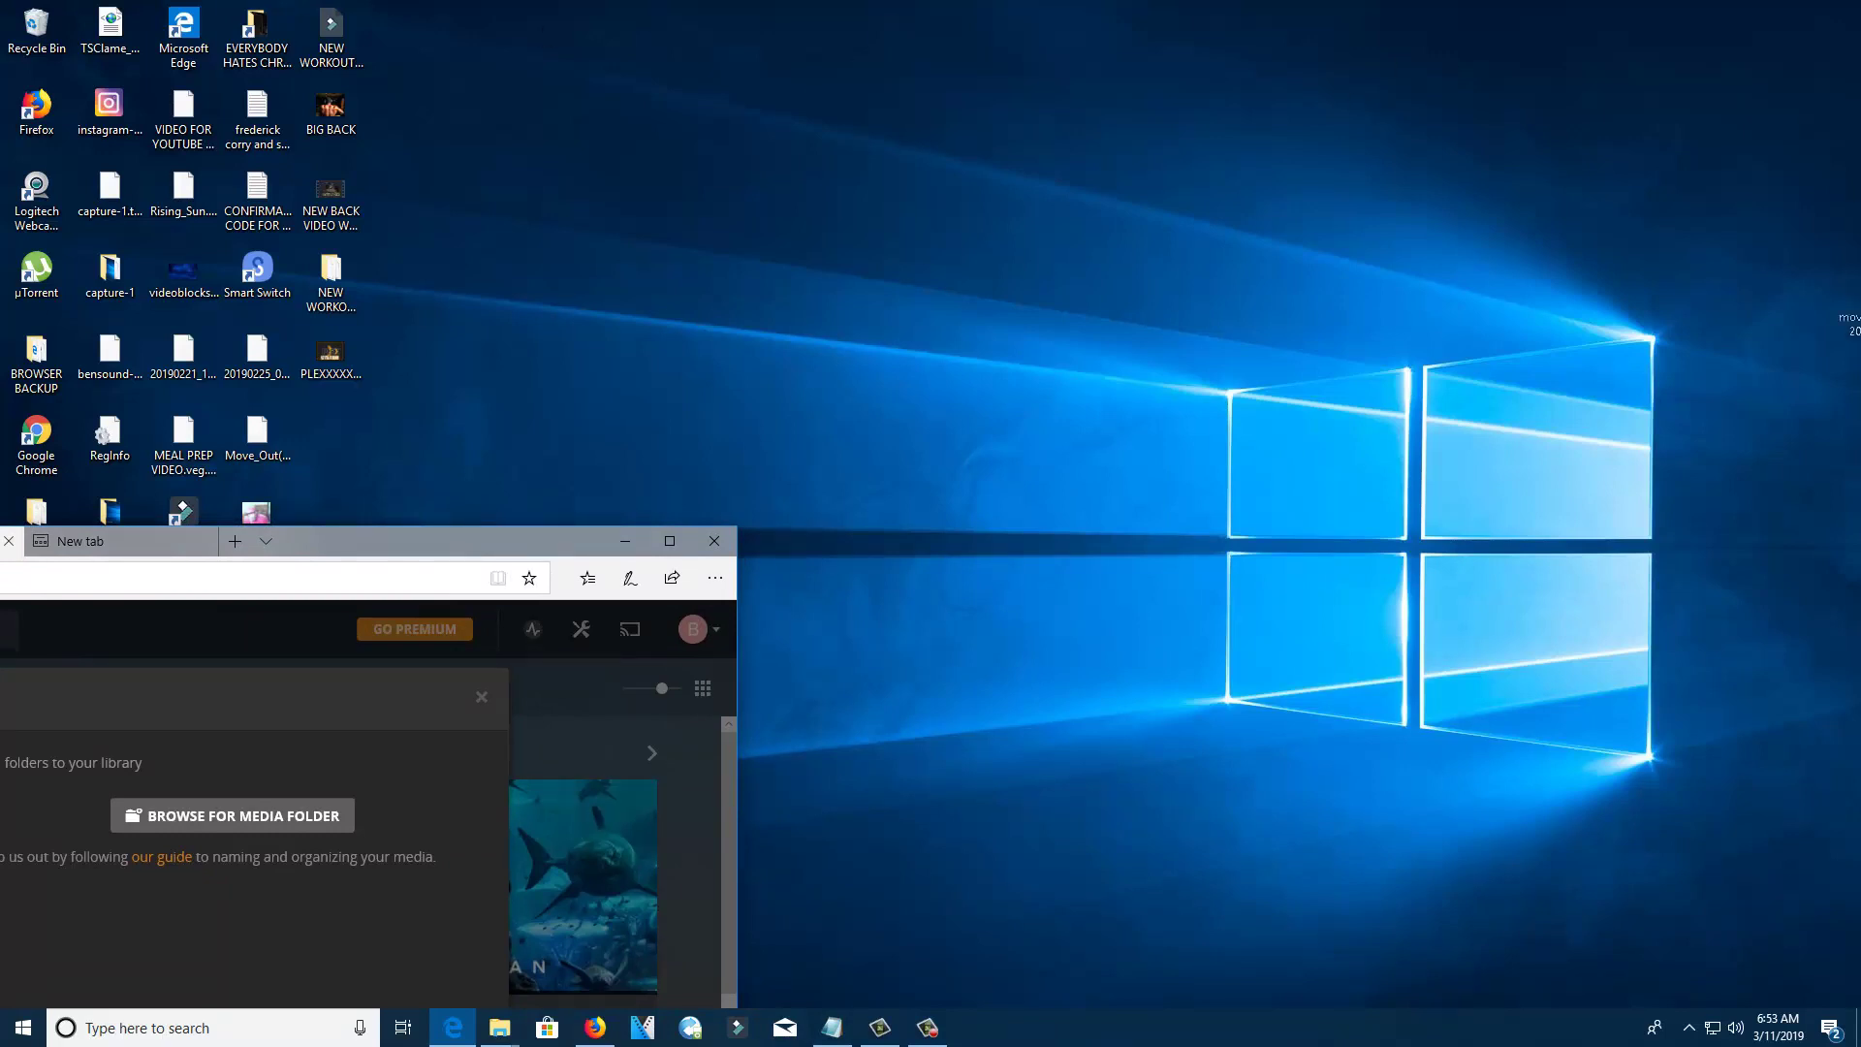
left_click_drag(1860, 320, 1014, 358)
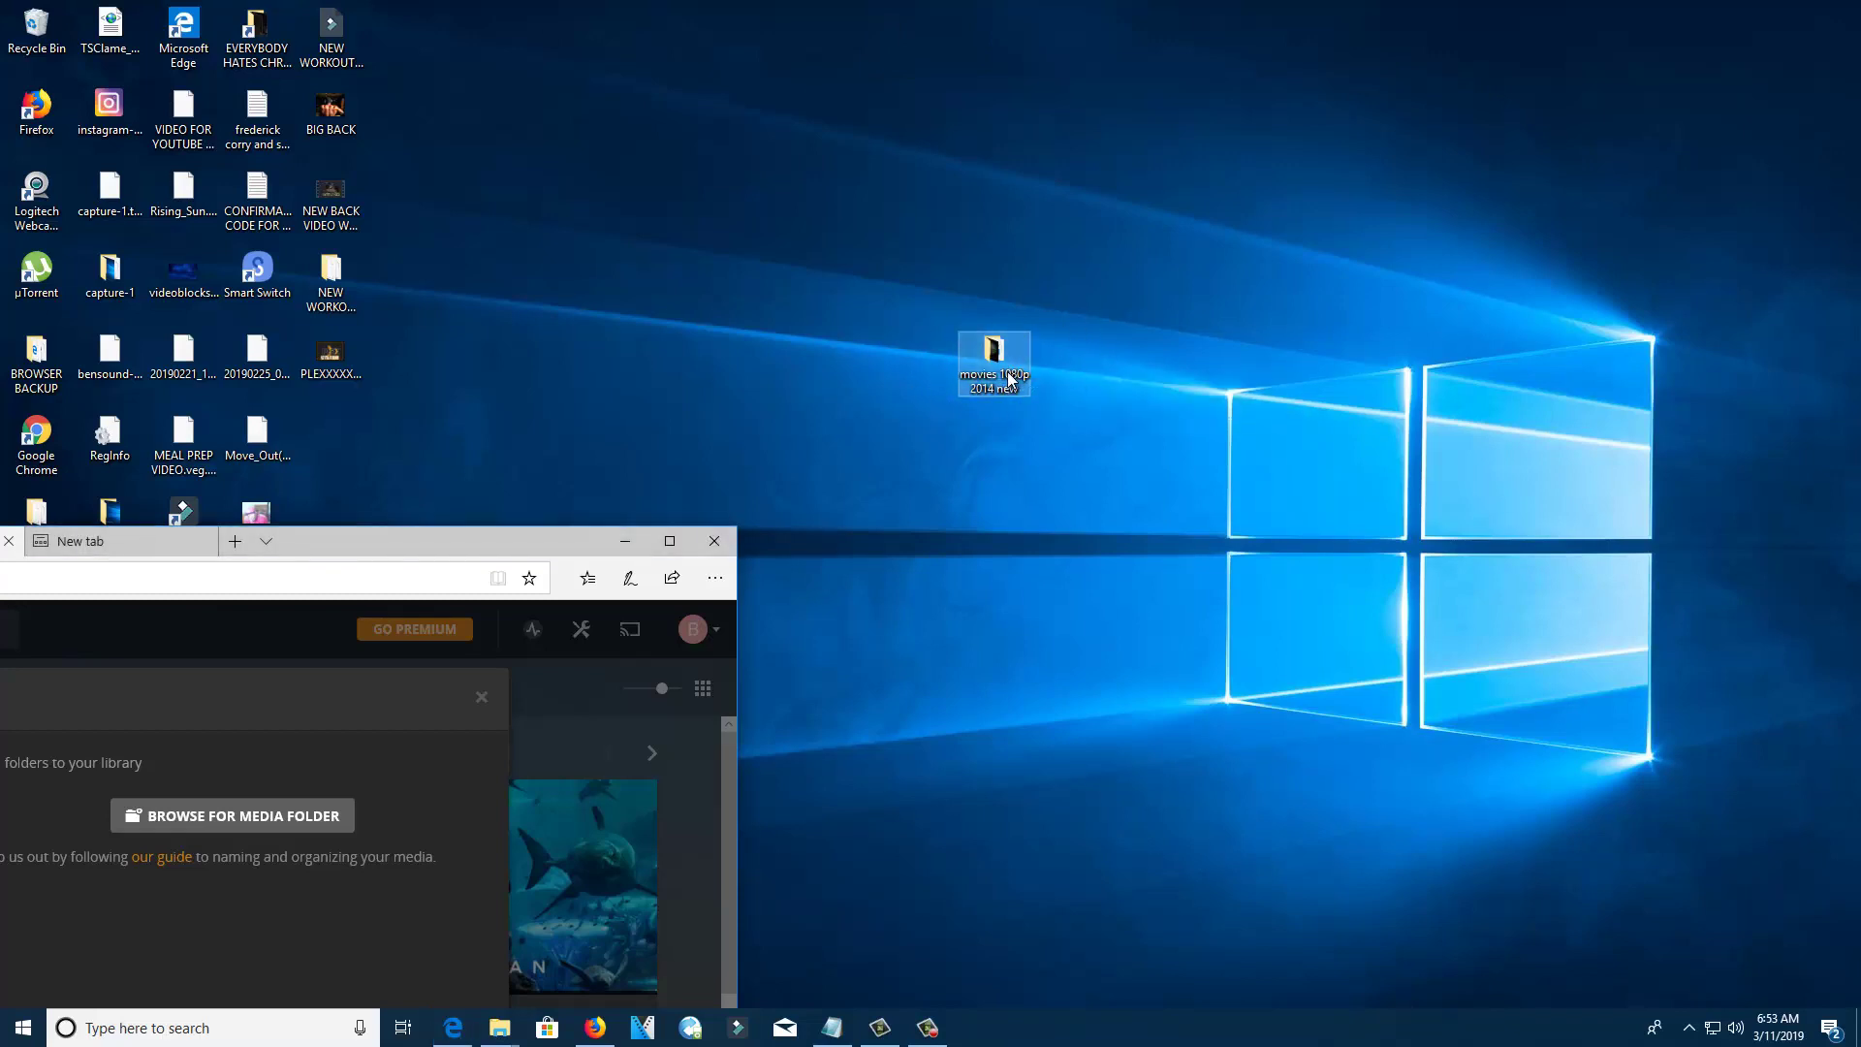
mouse_move(965, 358)
mouse_move(983, 400)
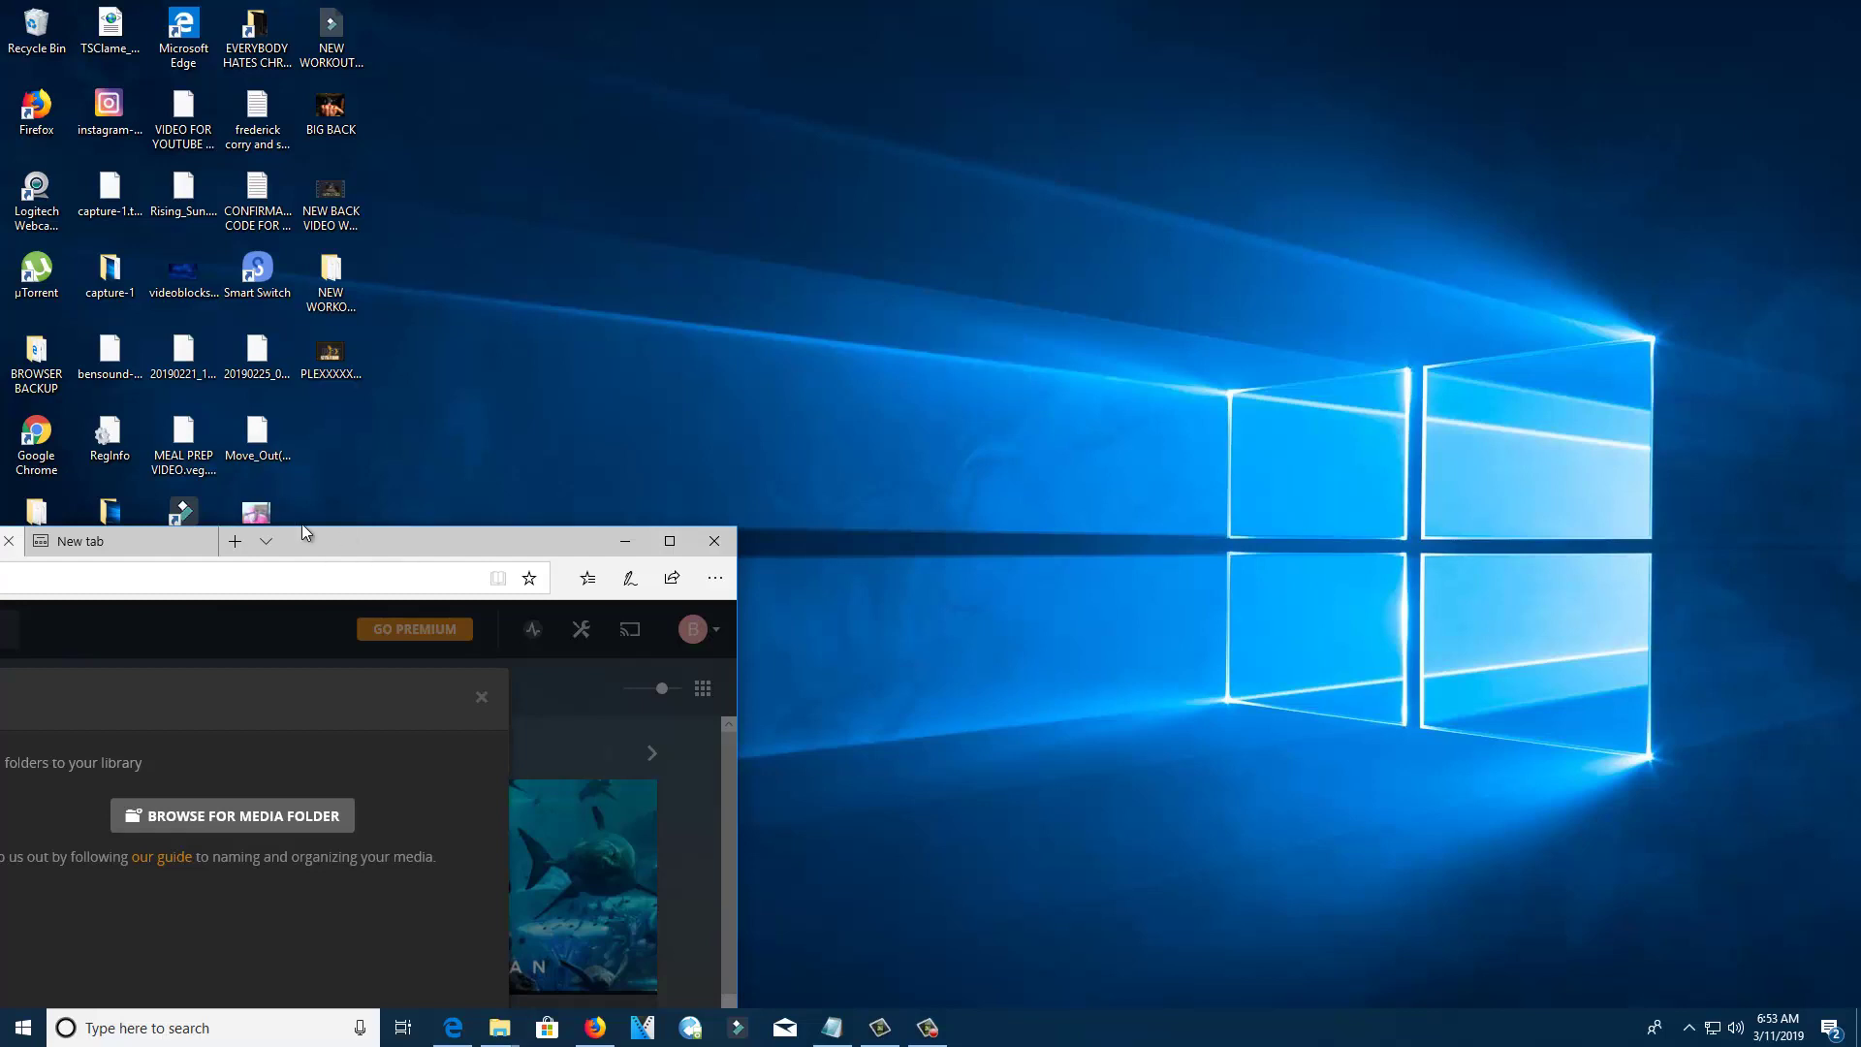
left_click_drag(333, 541, 1231, 2)
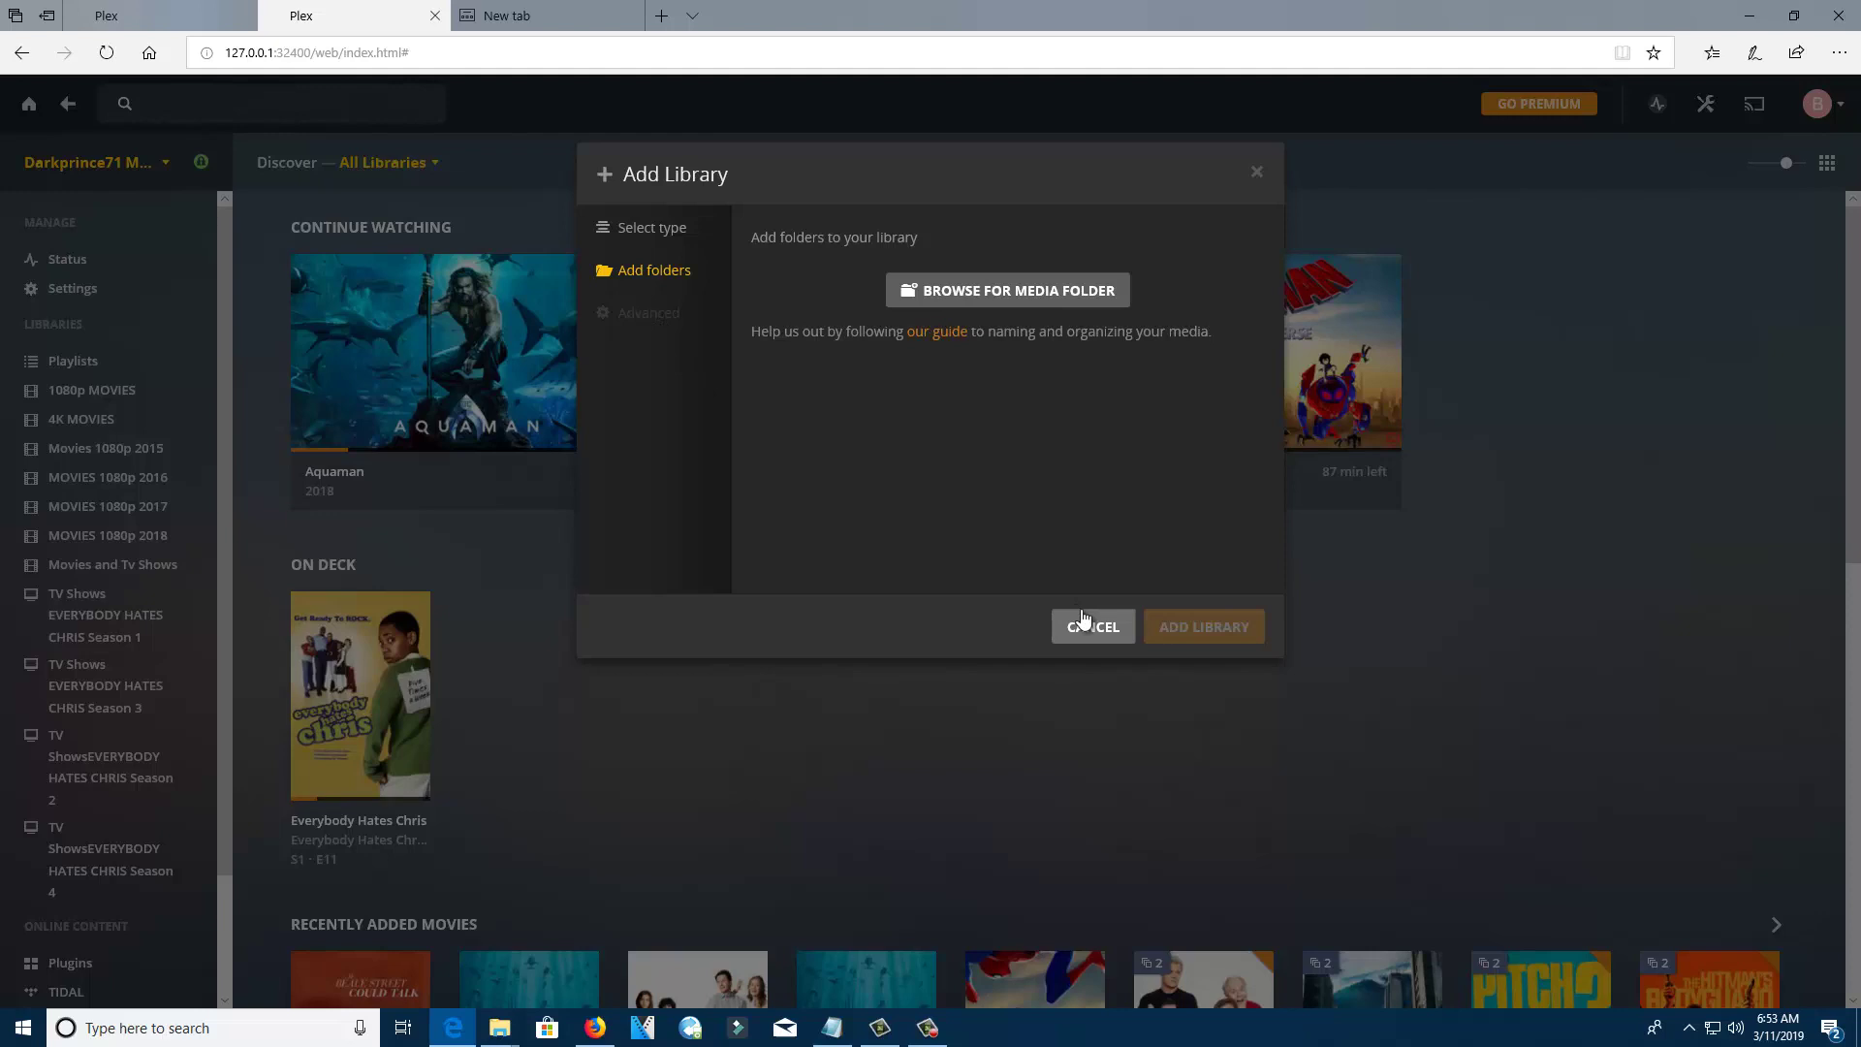
- Add the "movies 1080p 2014 new" folder from the user's Desktop on drive C: as the media folder and create the library
left_click(1074, 291)
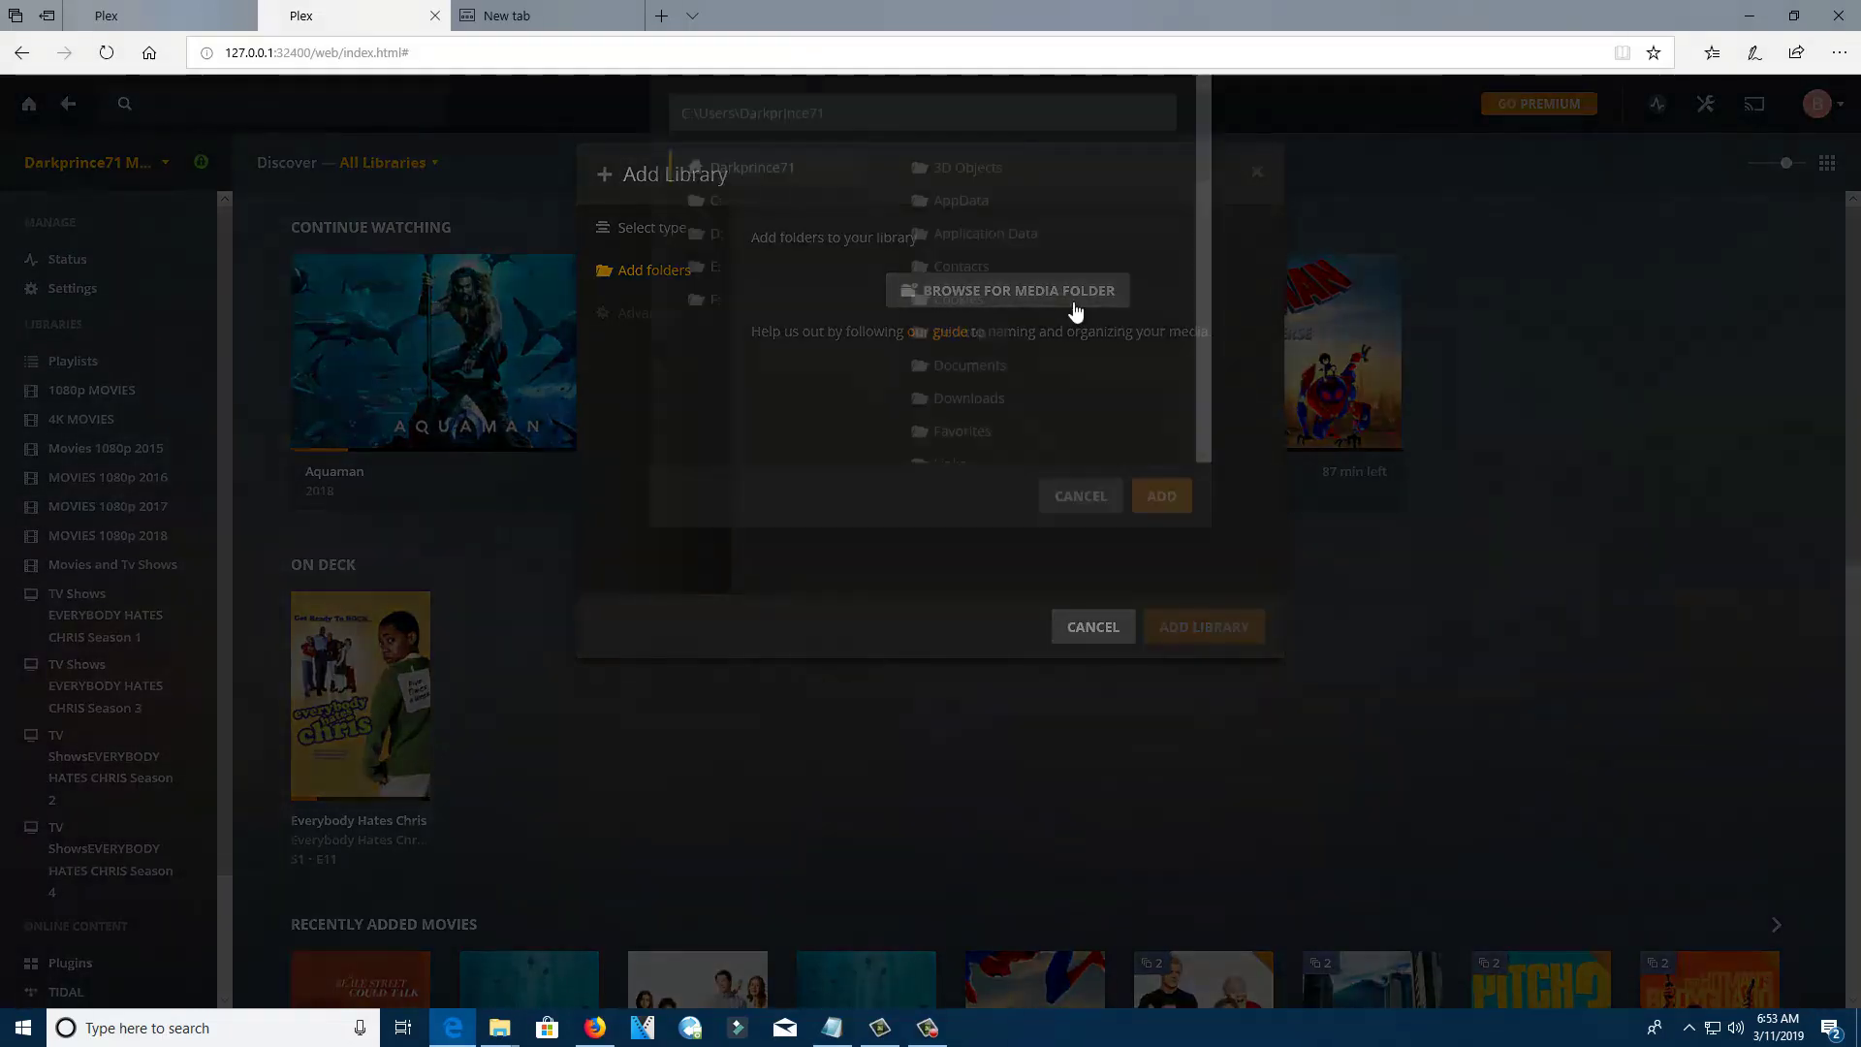
left_click(718, 333)
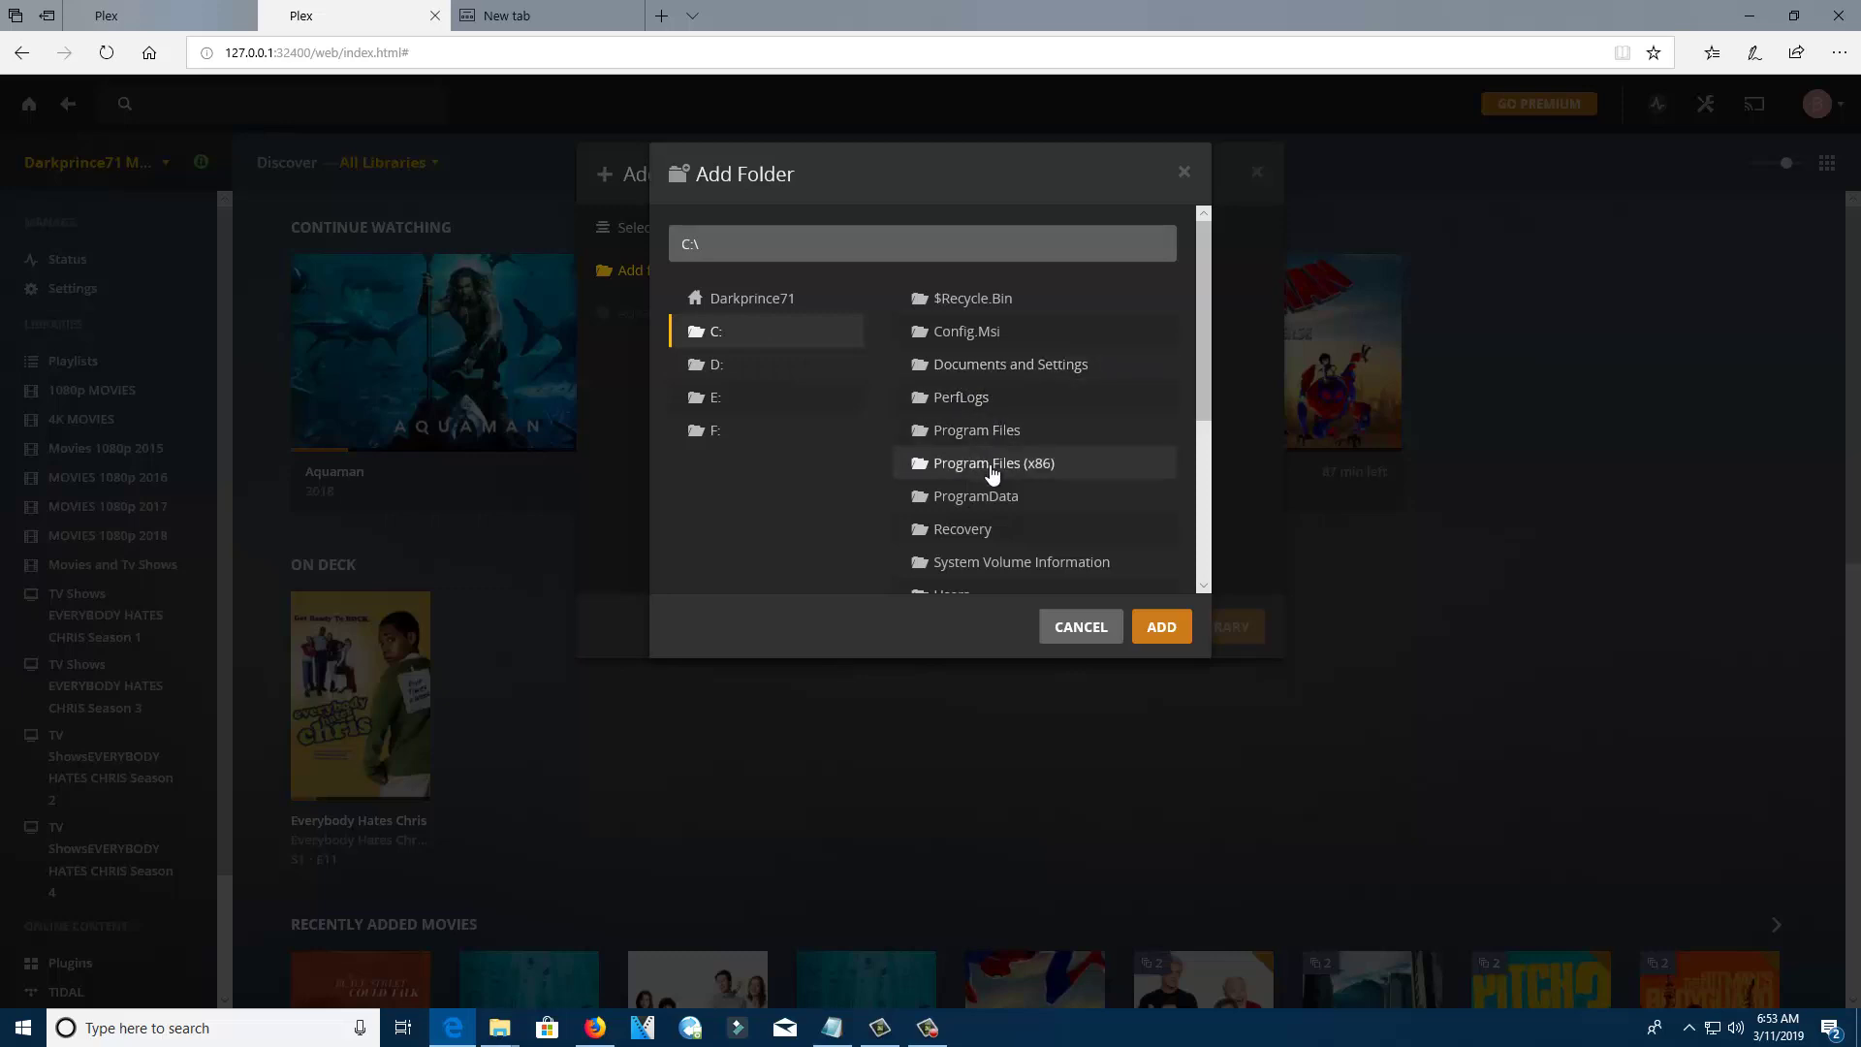
scroll(988, 468, "down", 2)
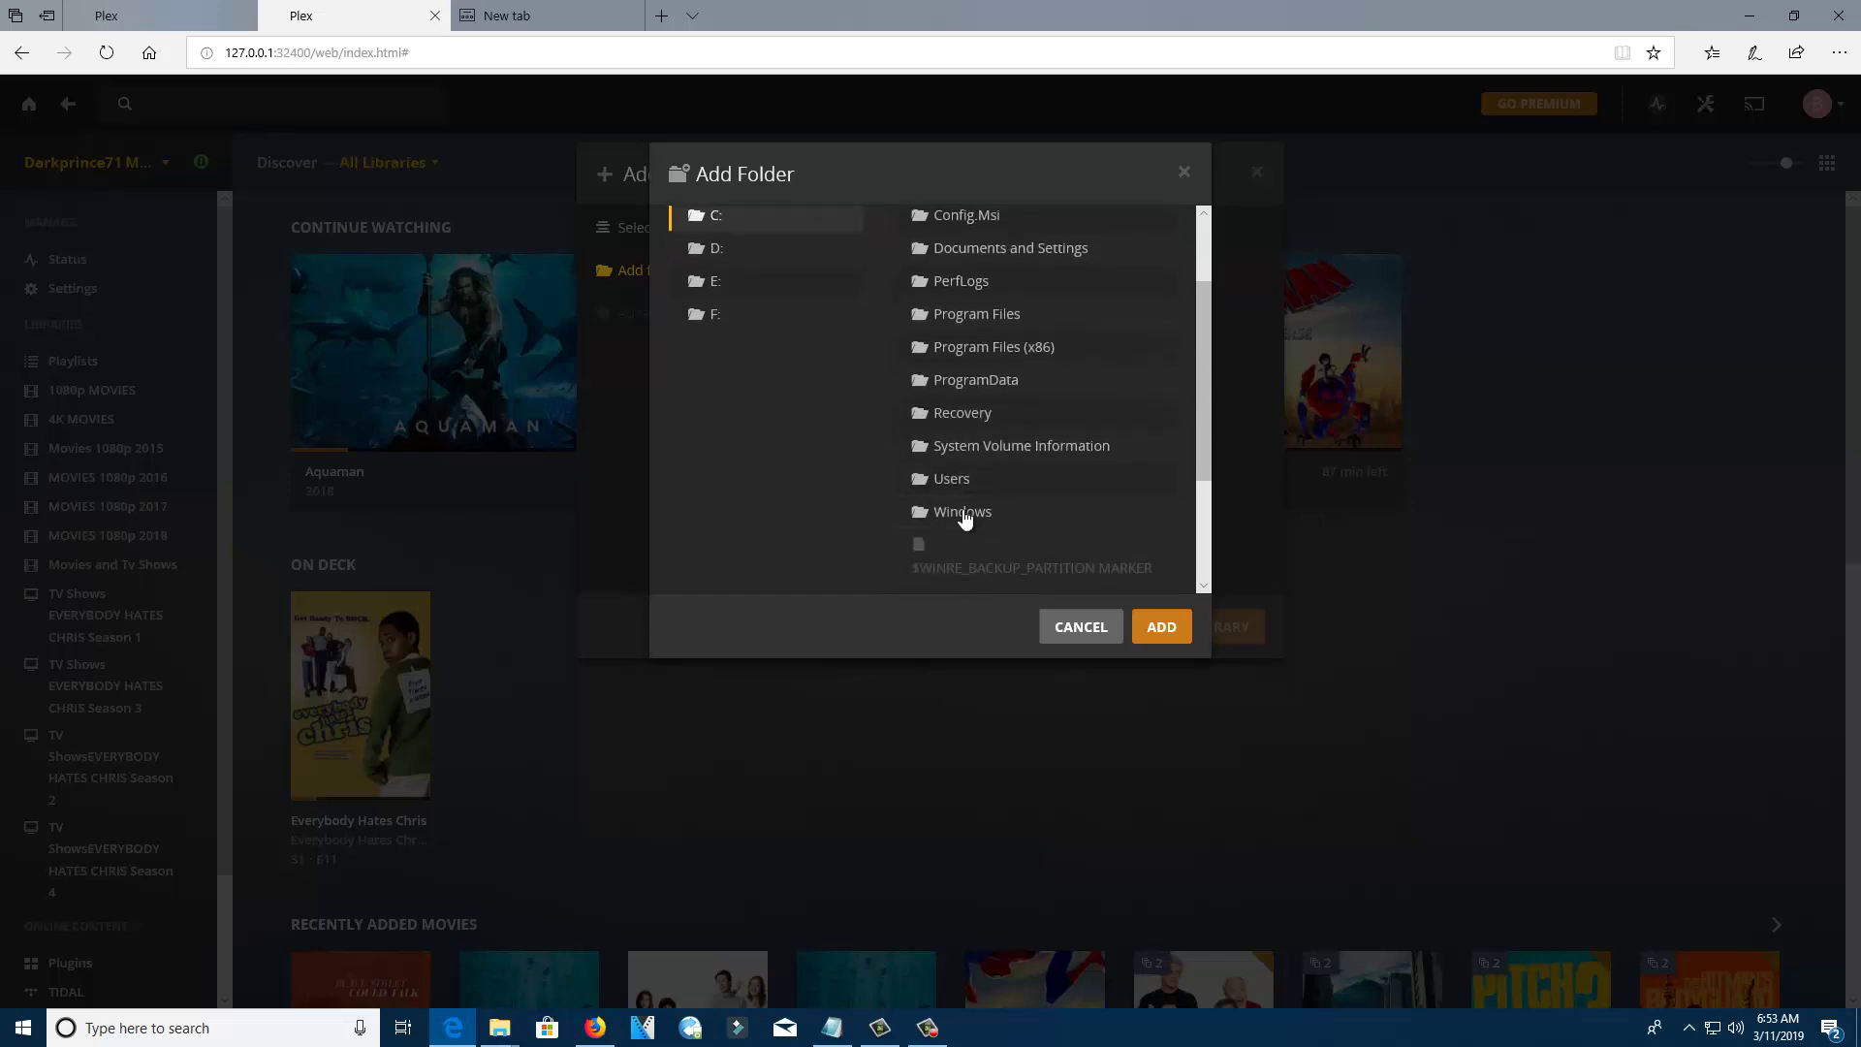
left_click(965, 482)
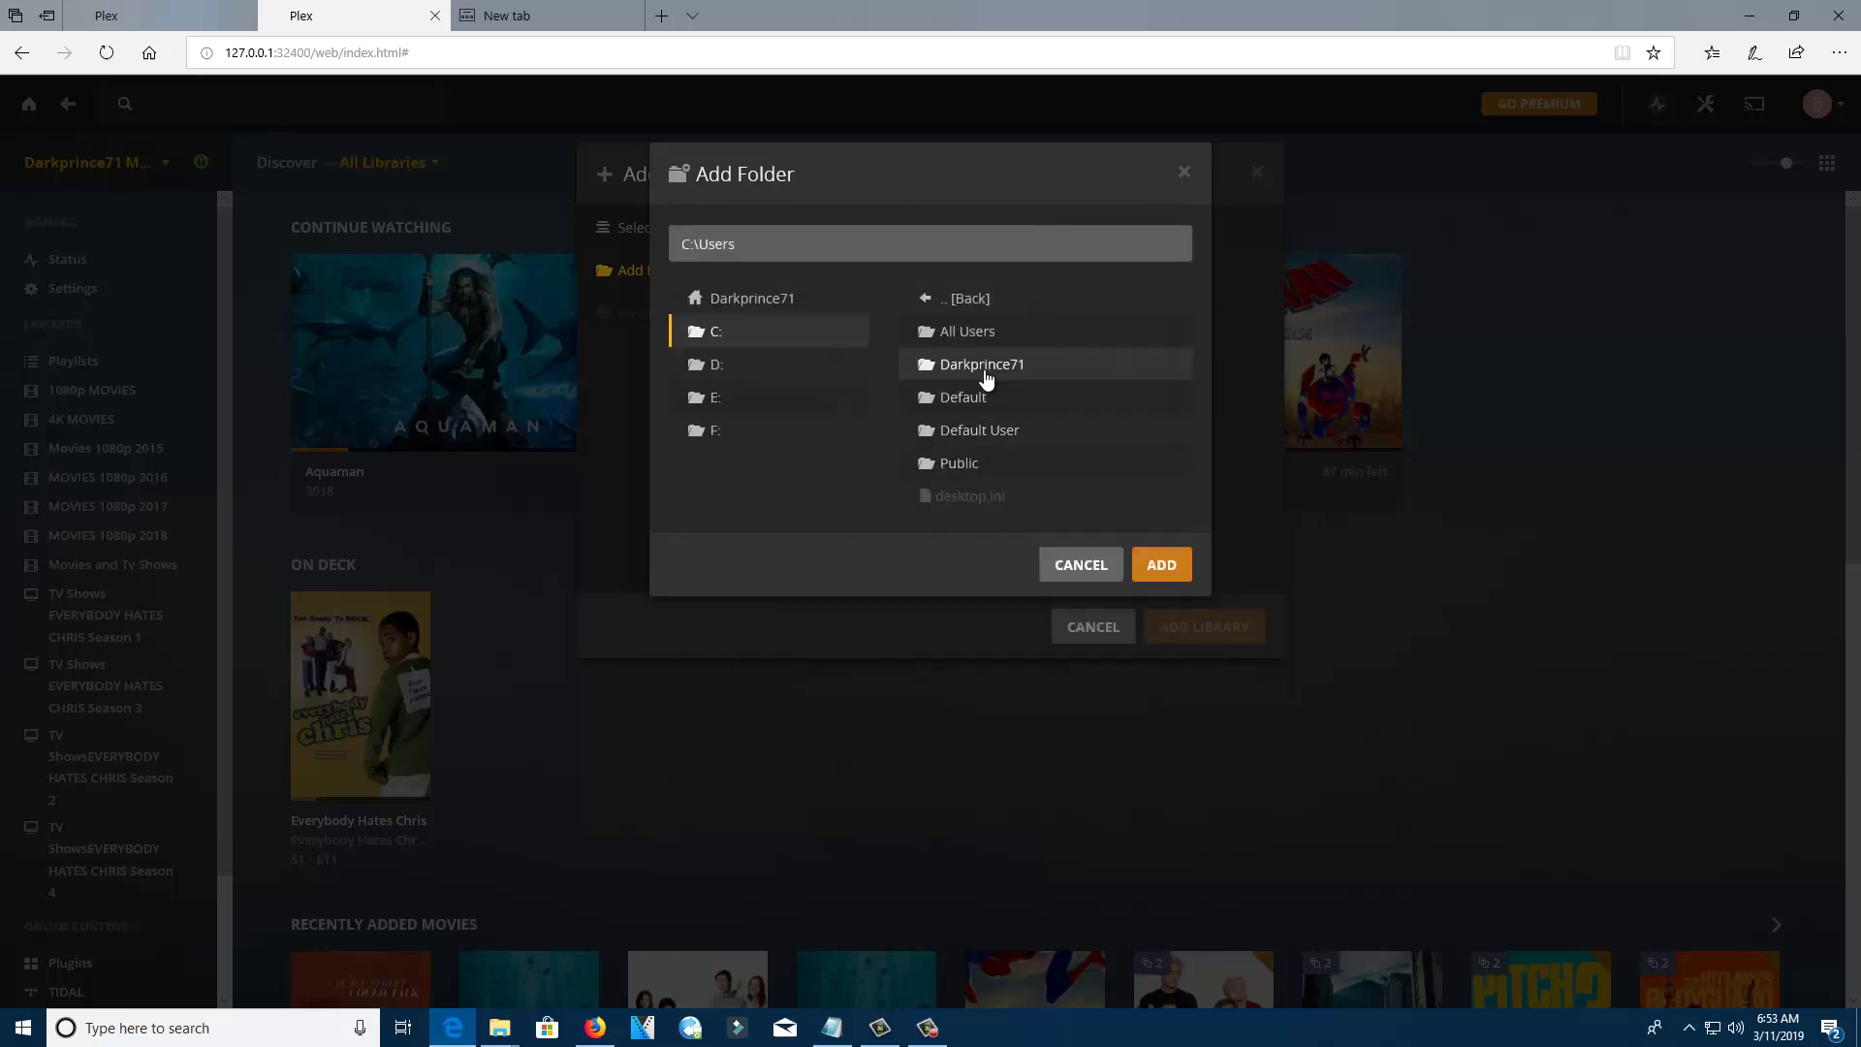
left_click(986, 376)
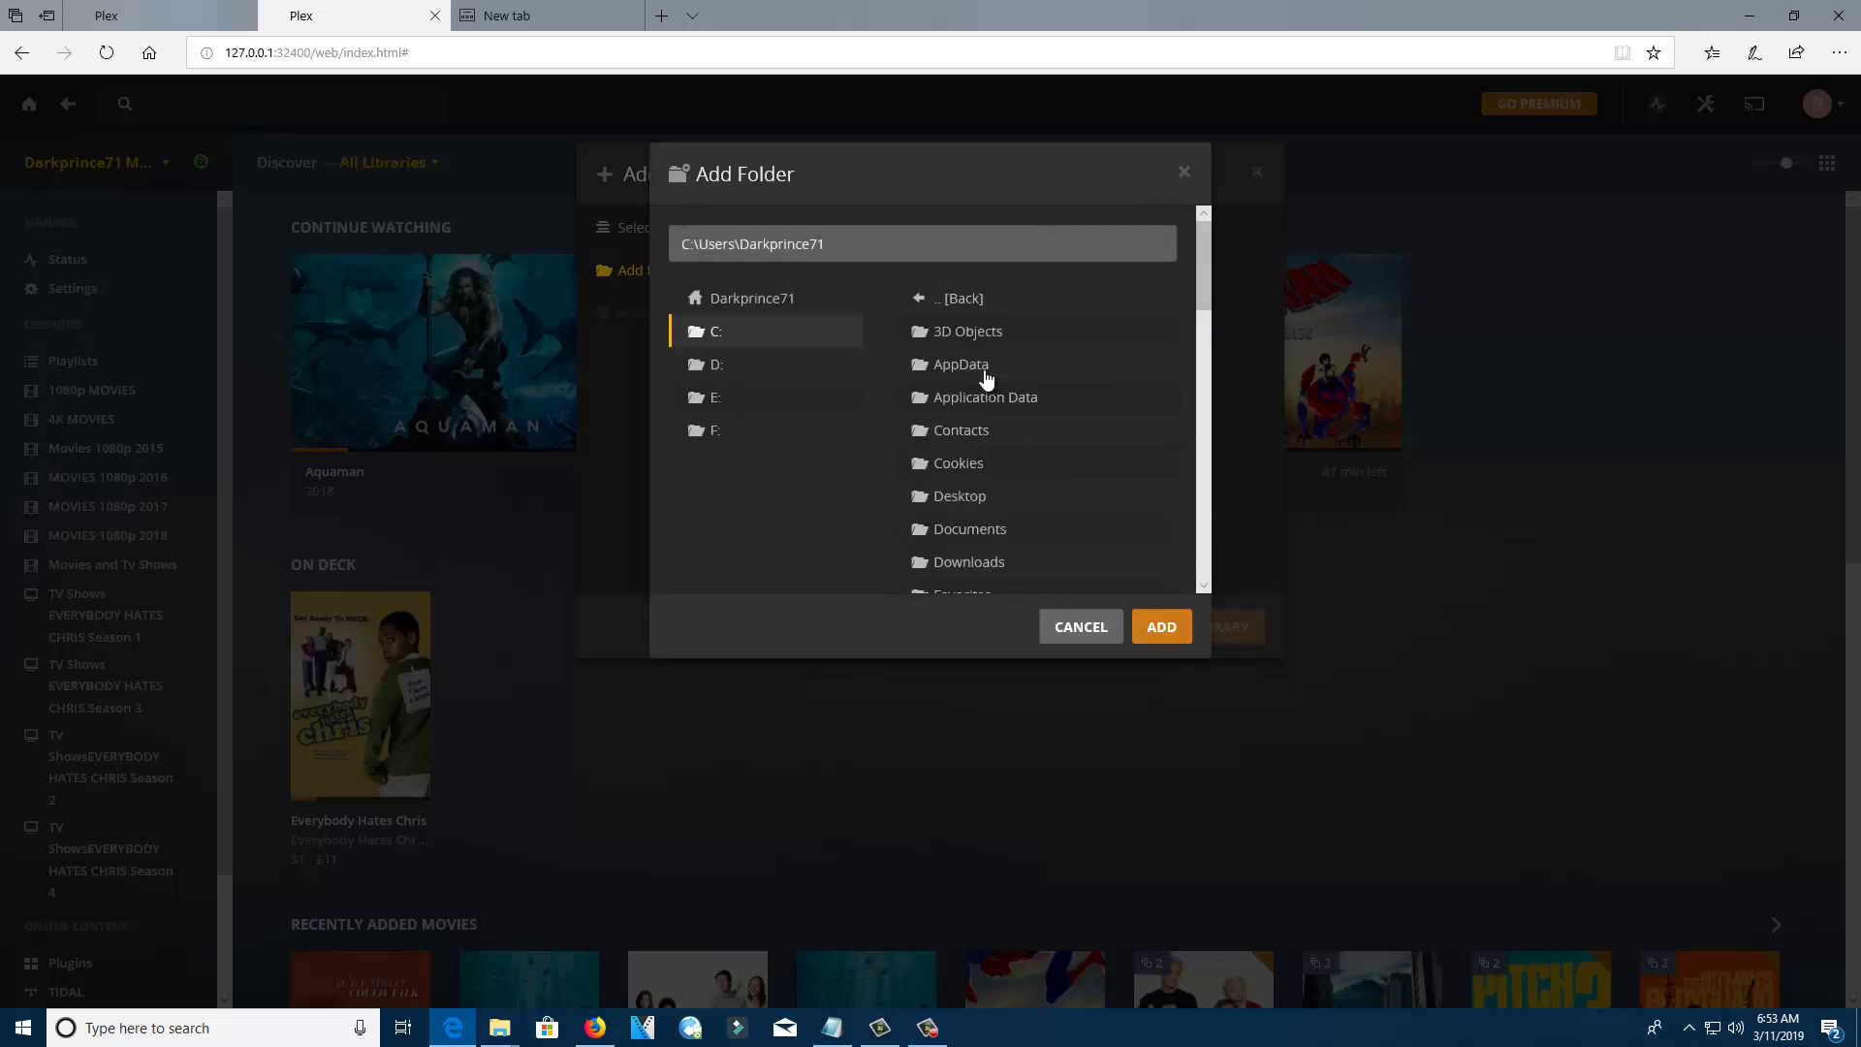
left_click(968, 496)
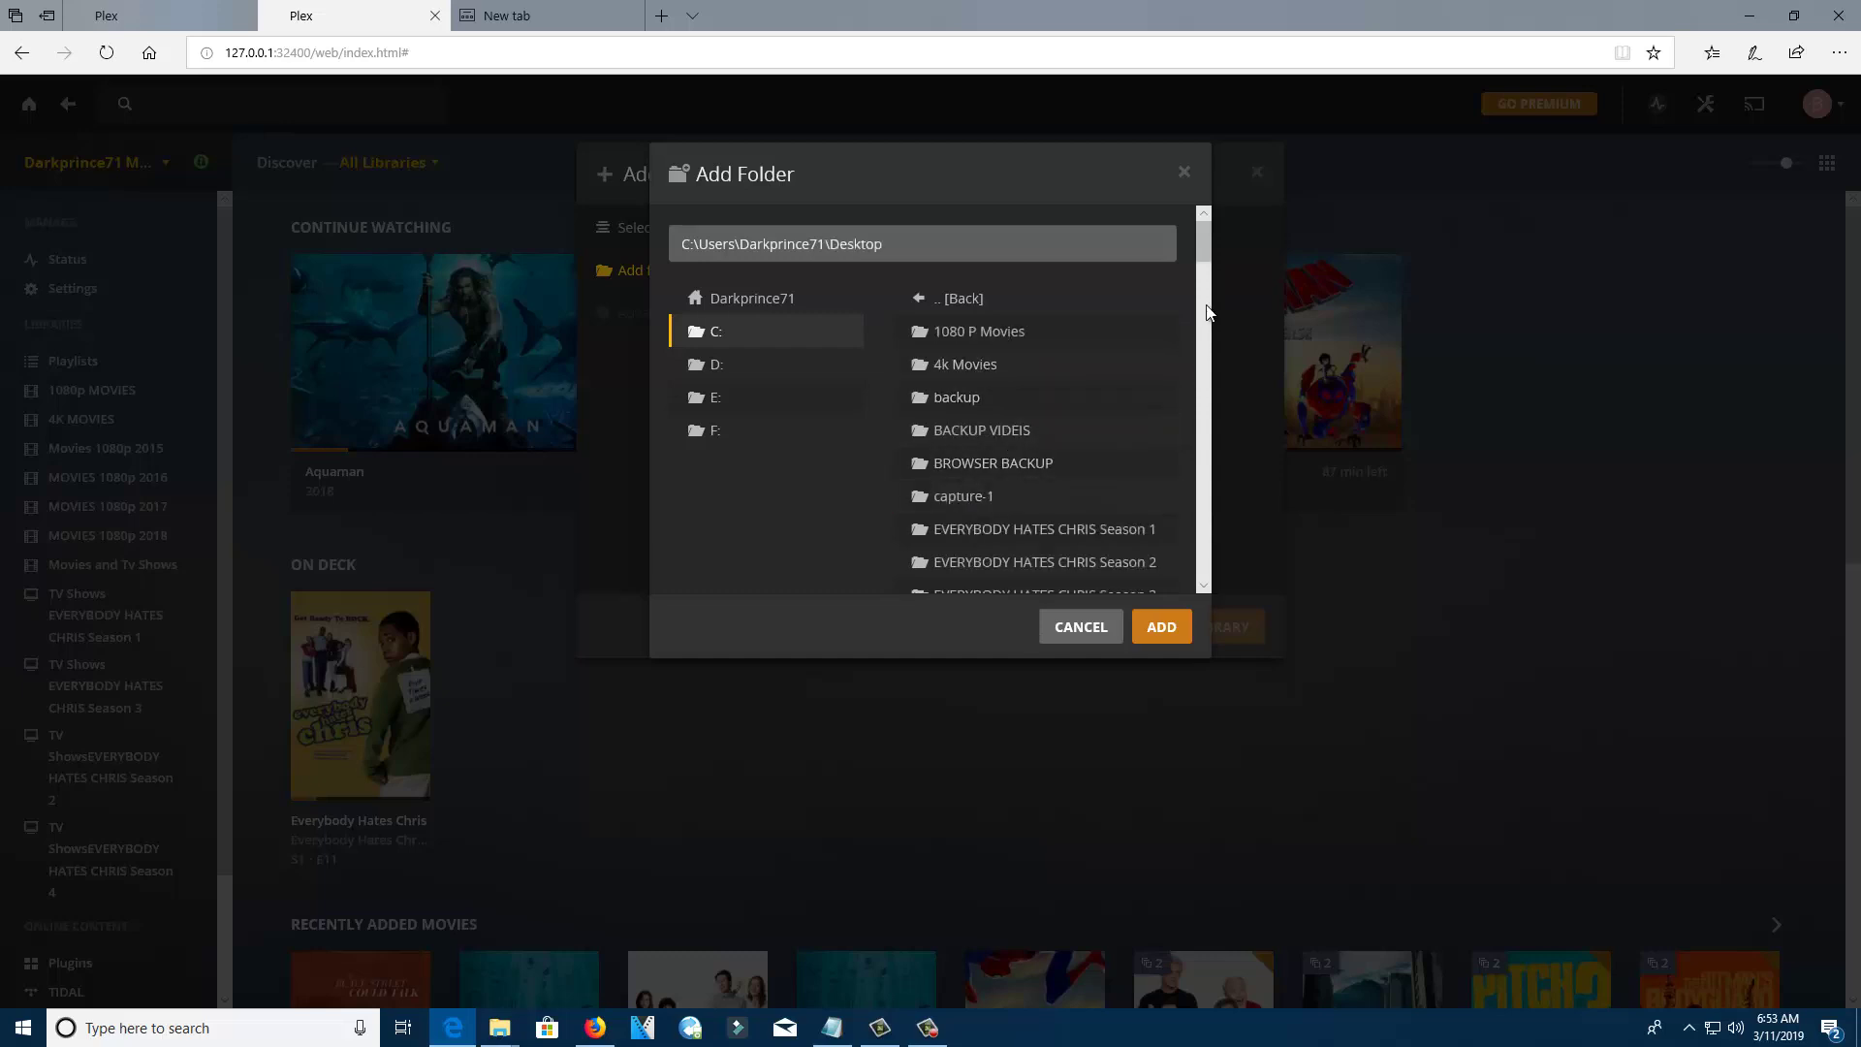
left_click_drag(1204, 246, 1198, 299)
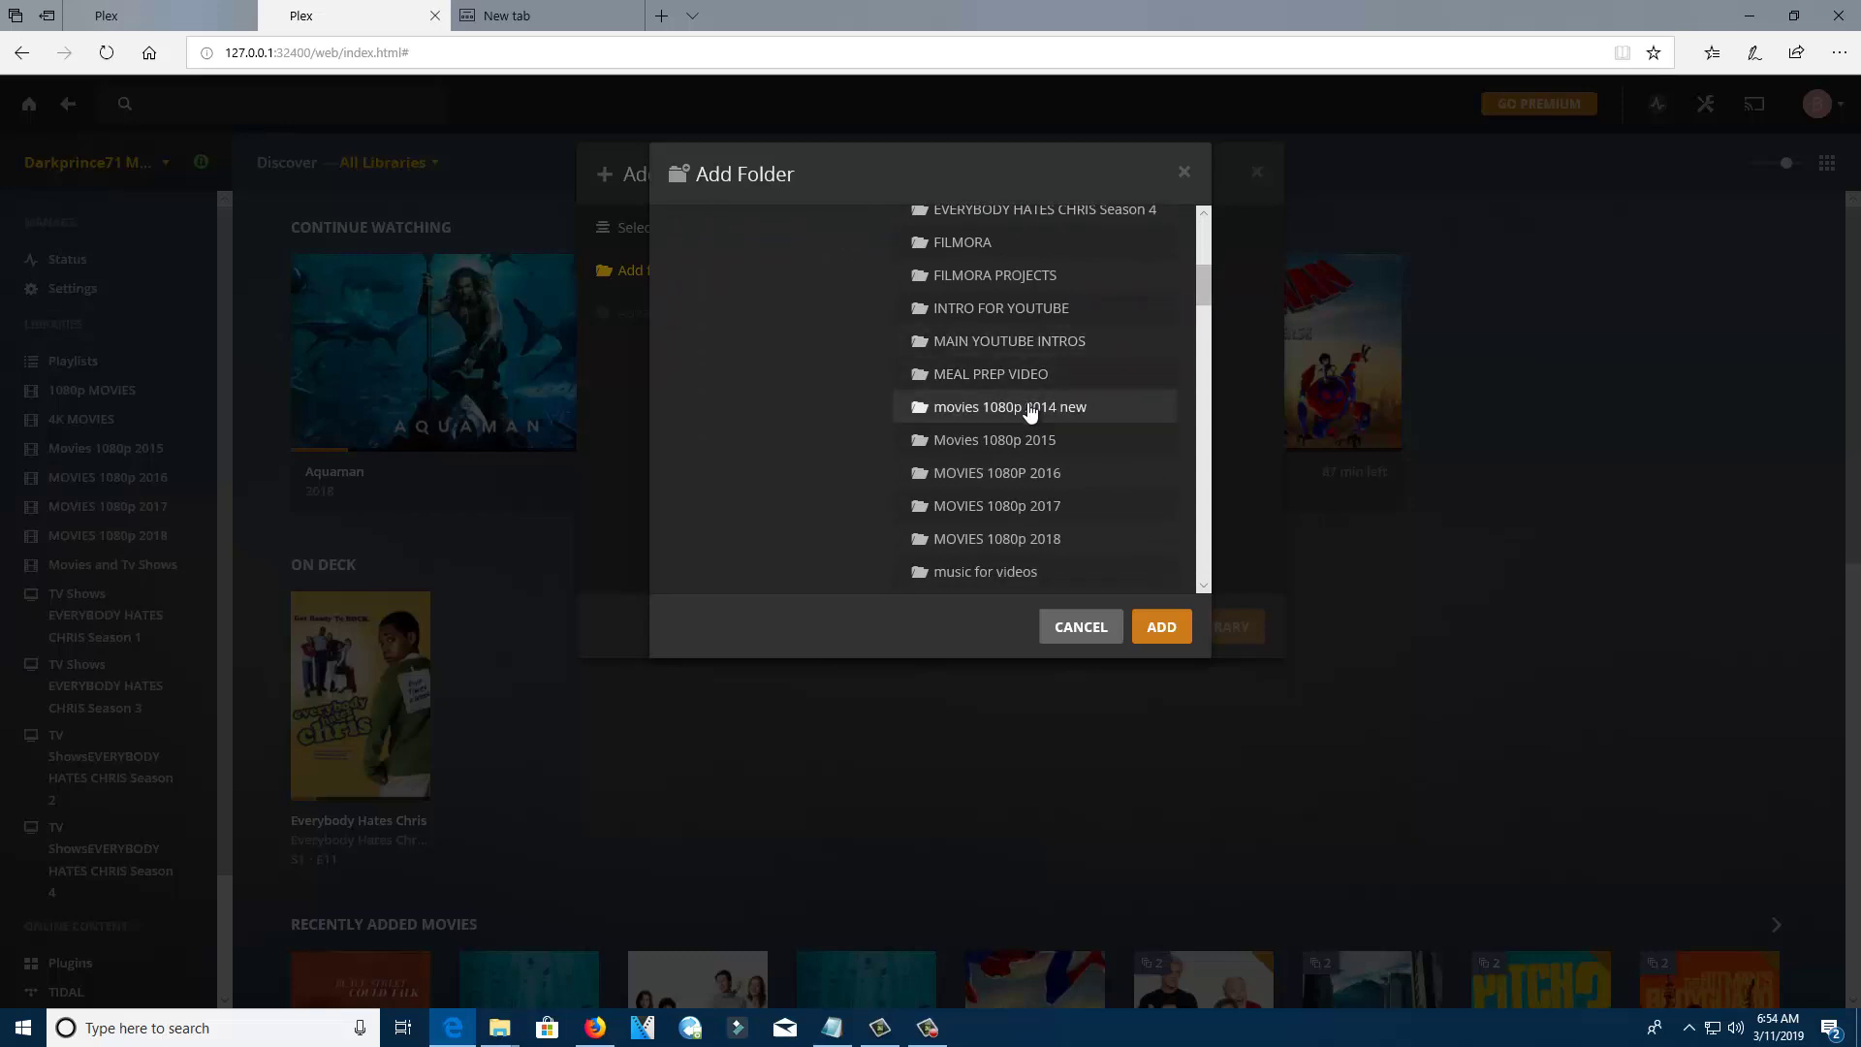
left_click(1160, 627)
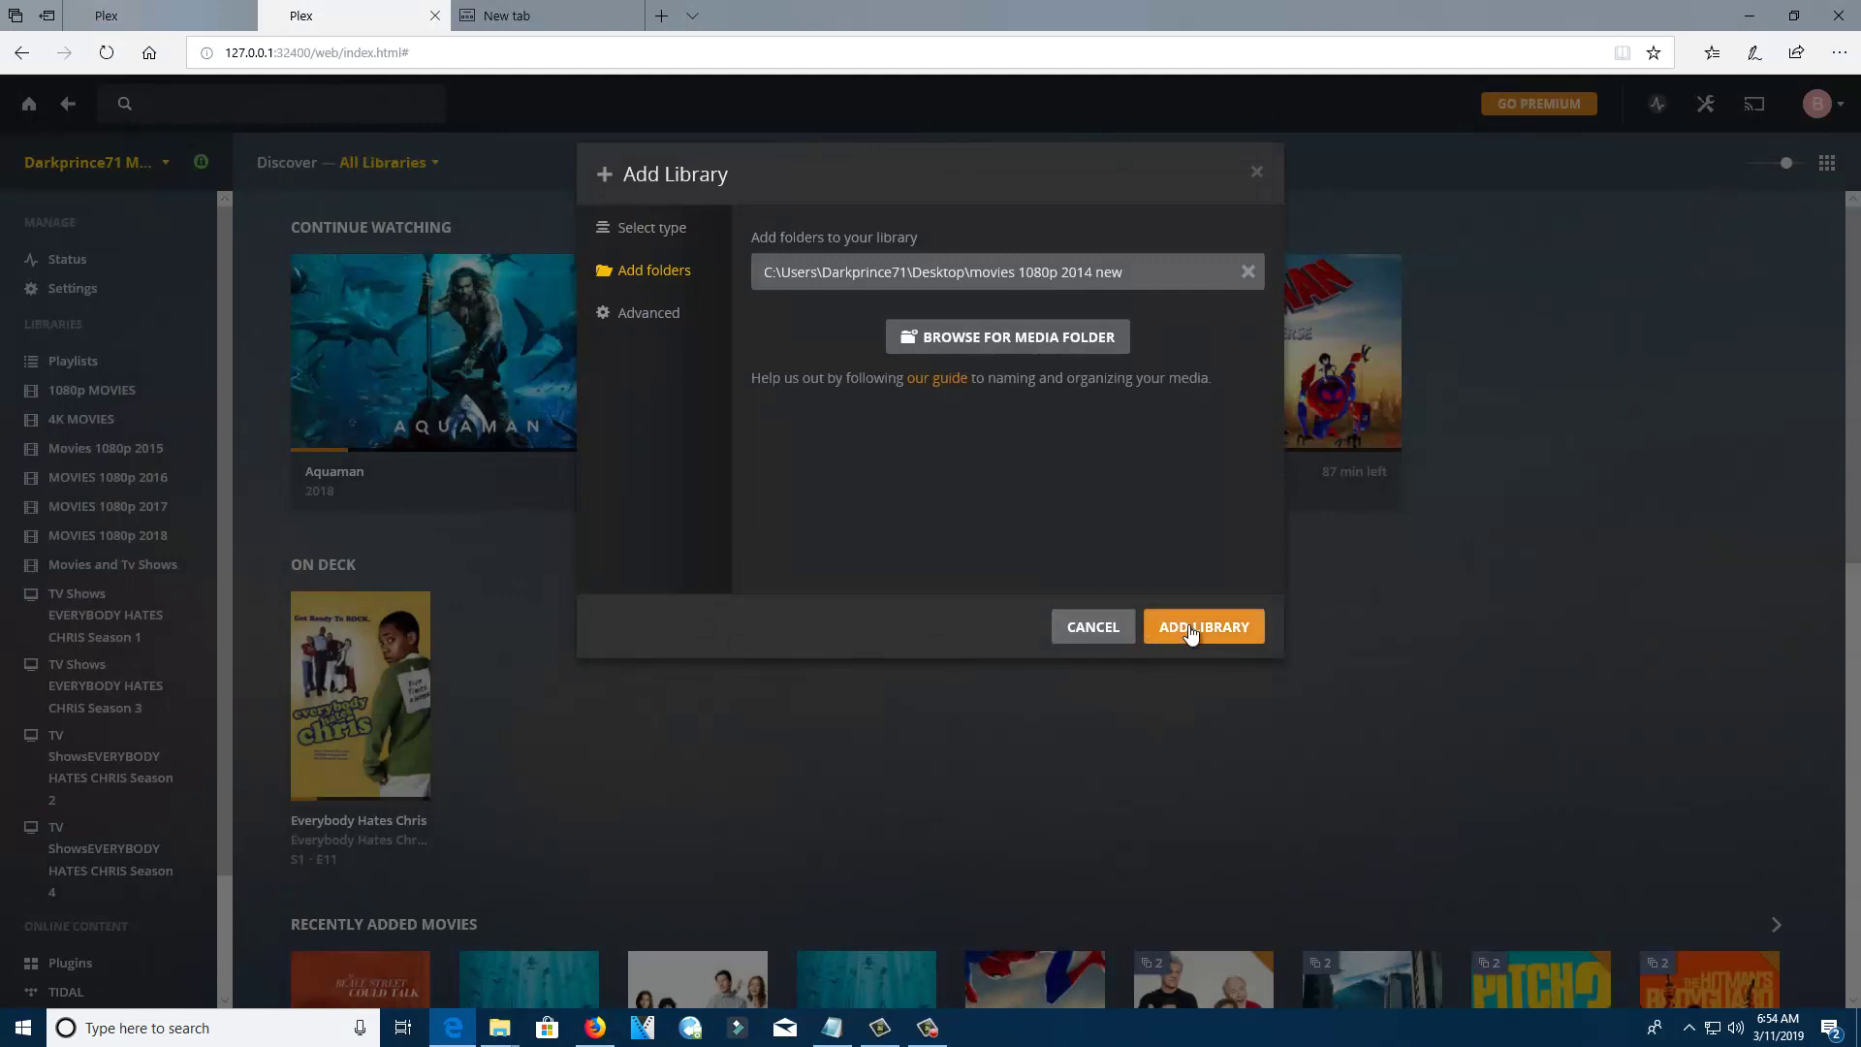
left_click(1192, 630)
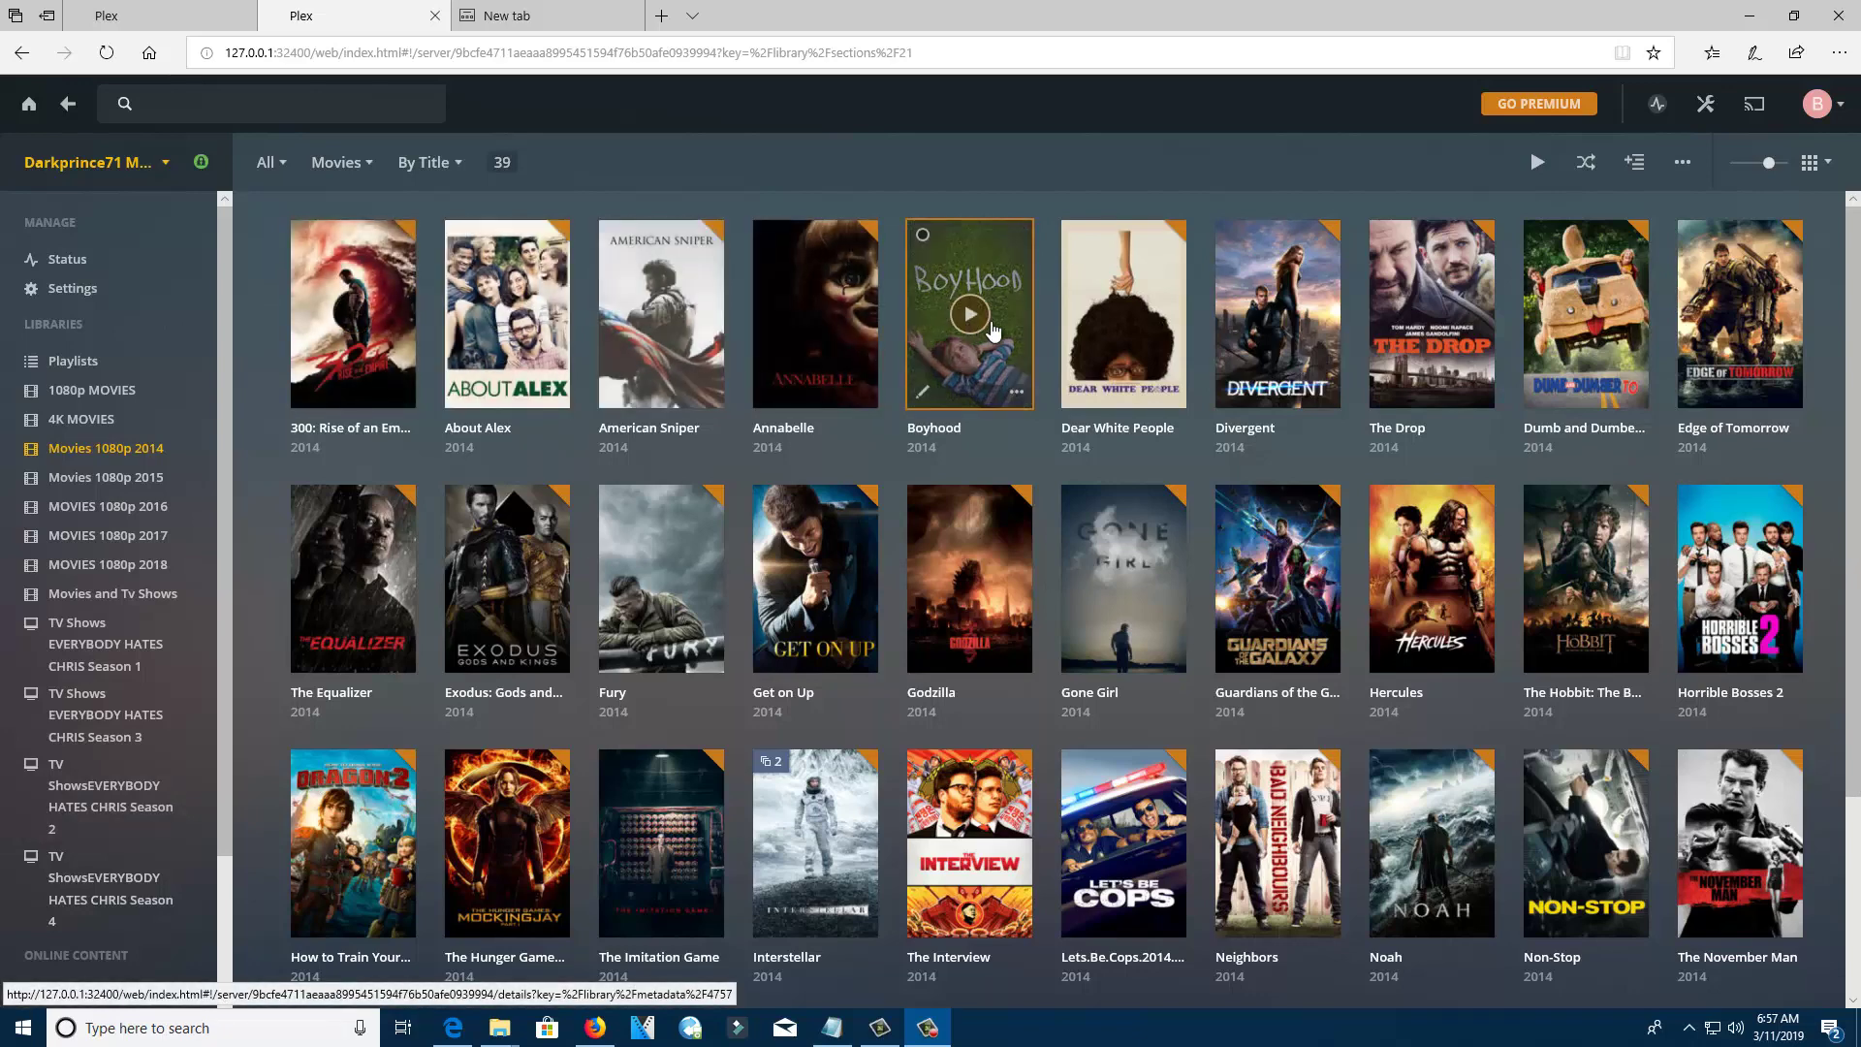
- Test playback of 300: Rise of an Empire at about the 14-minute mark, pause it and return to the library
left_click(370, 320)
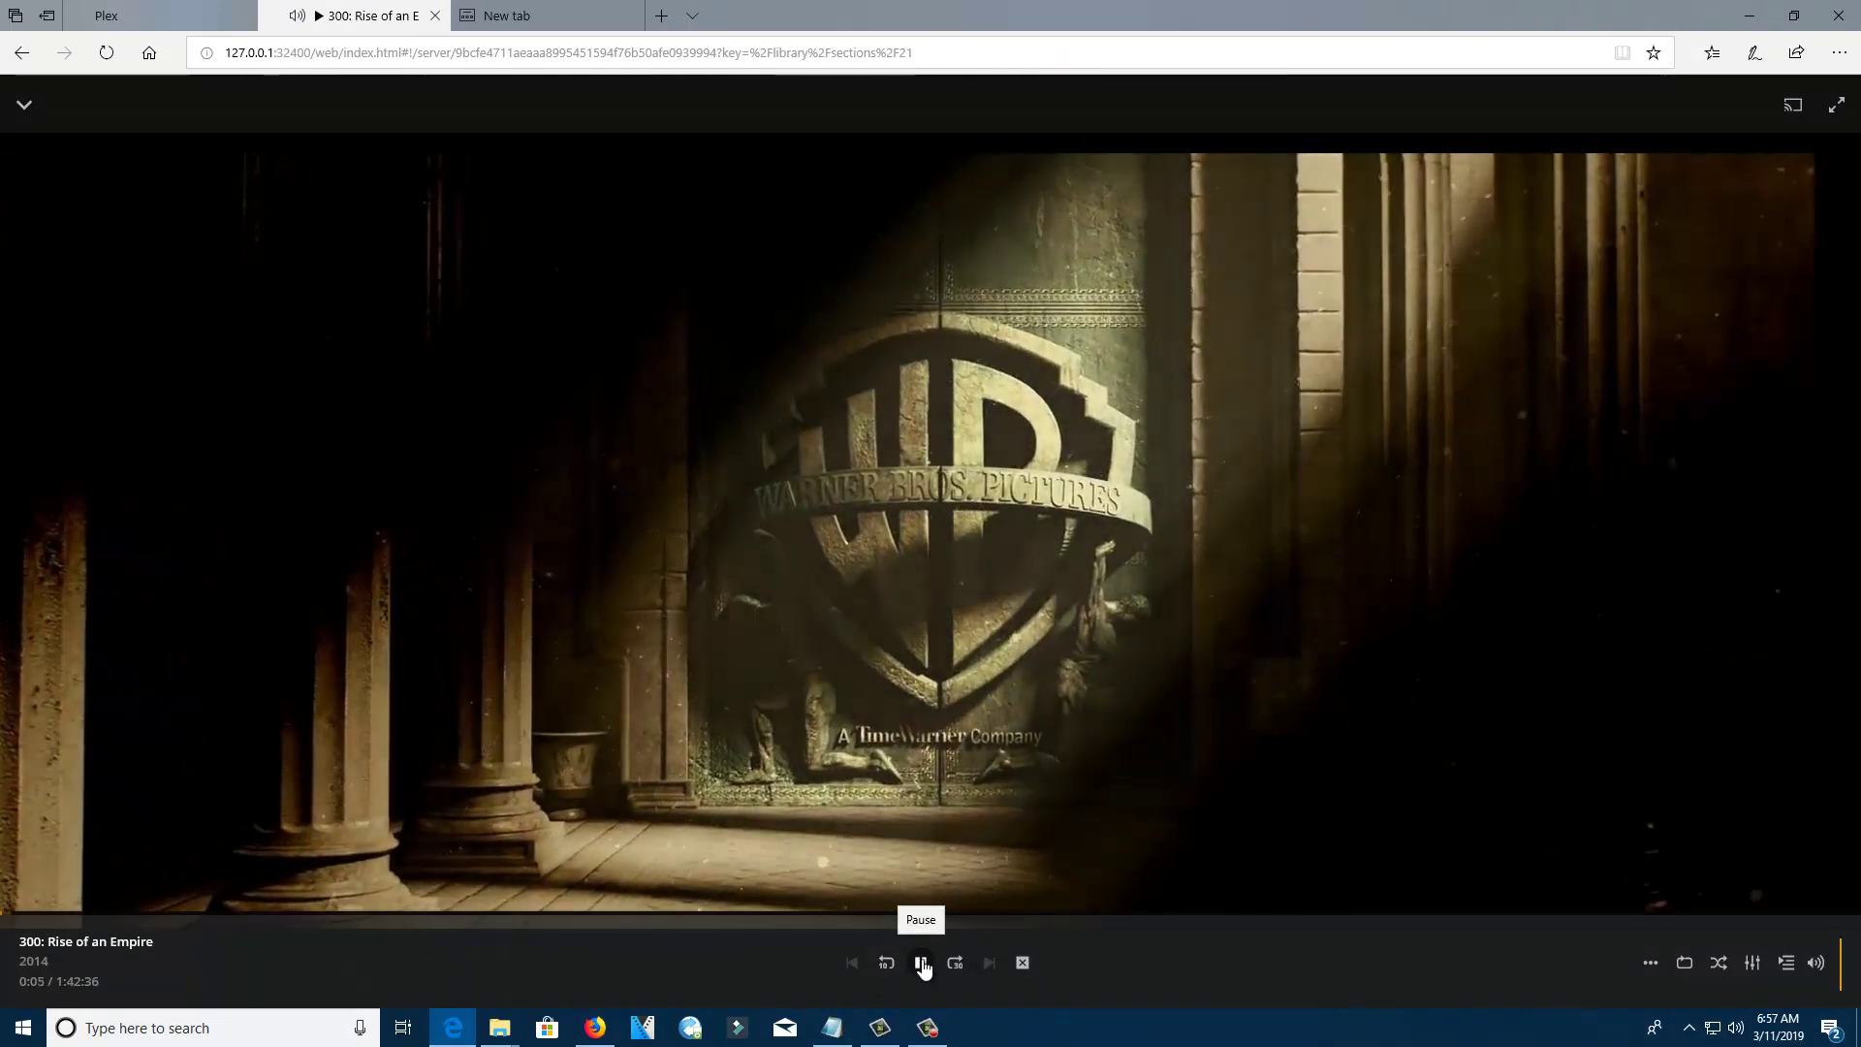
left_click(921, 963)
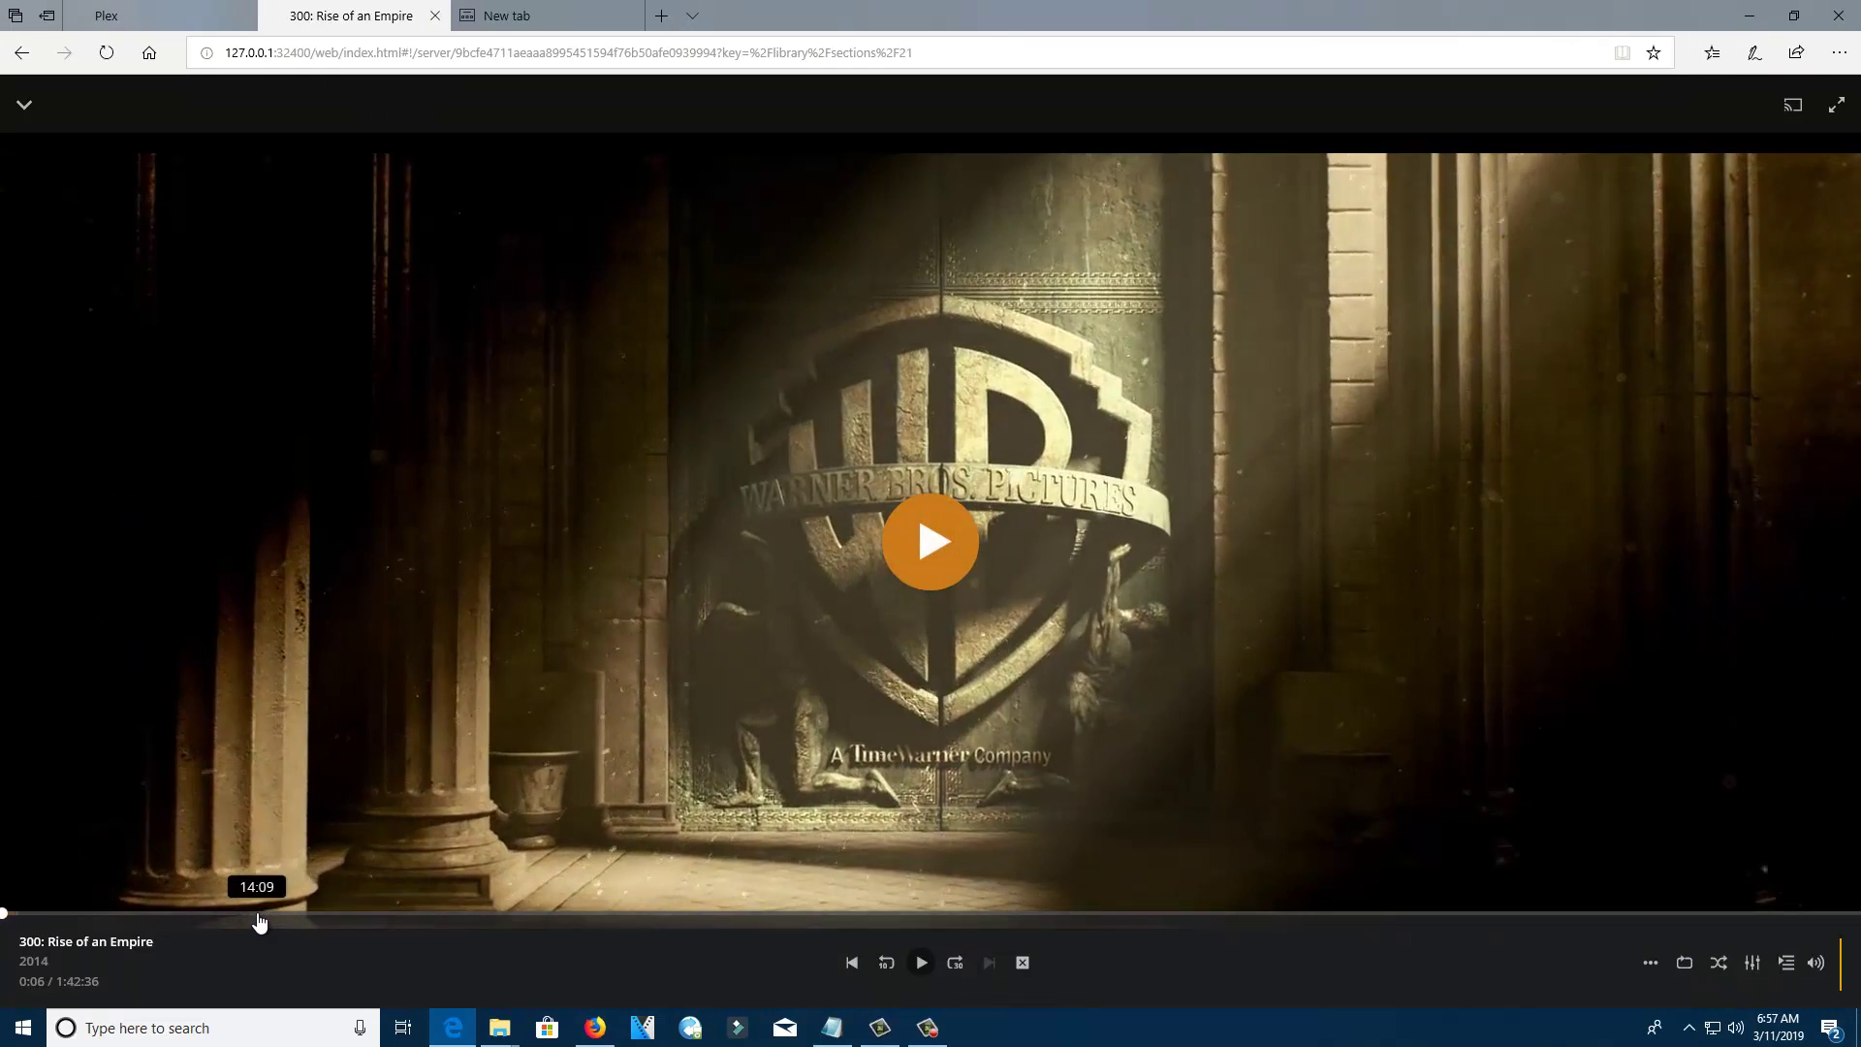
left_click(259, 920)
left_click(918, 962)
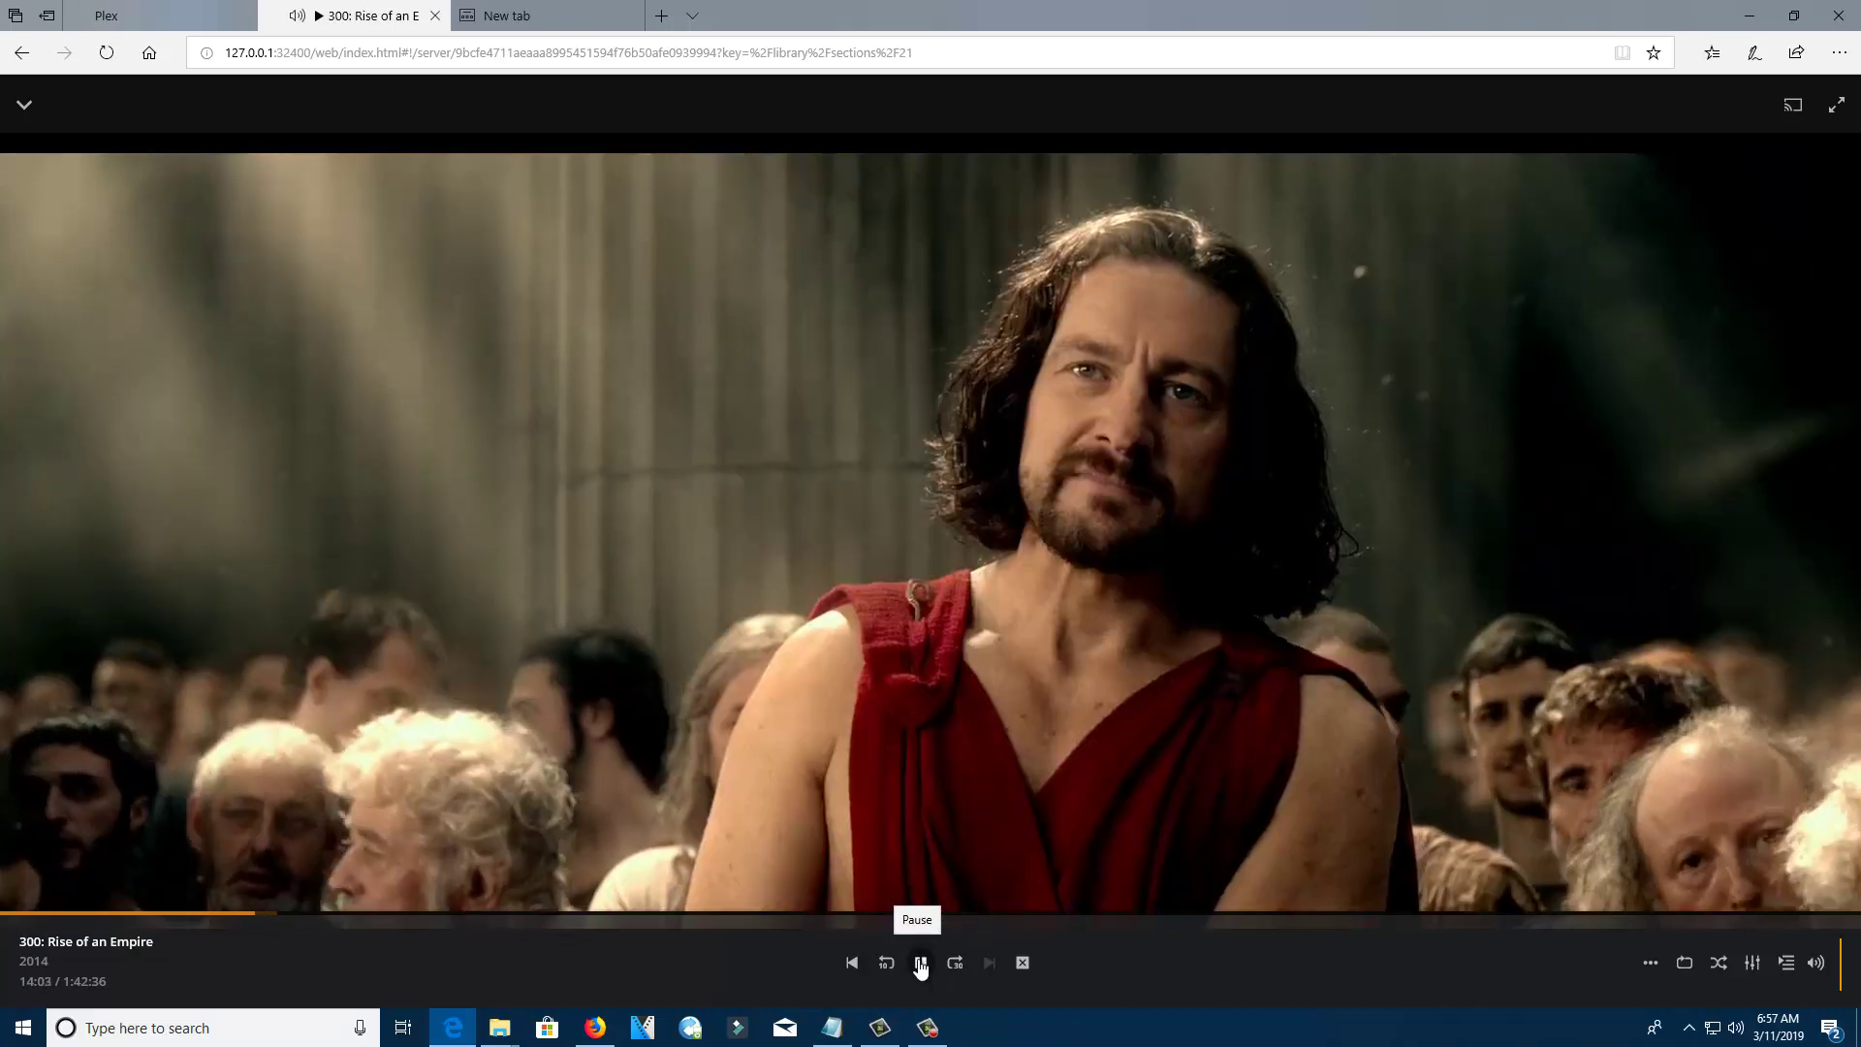
left_click(921, 963)
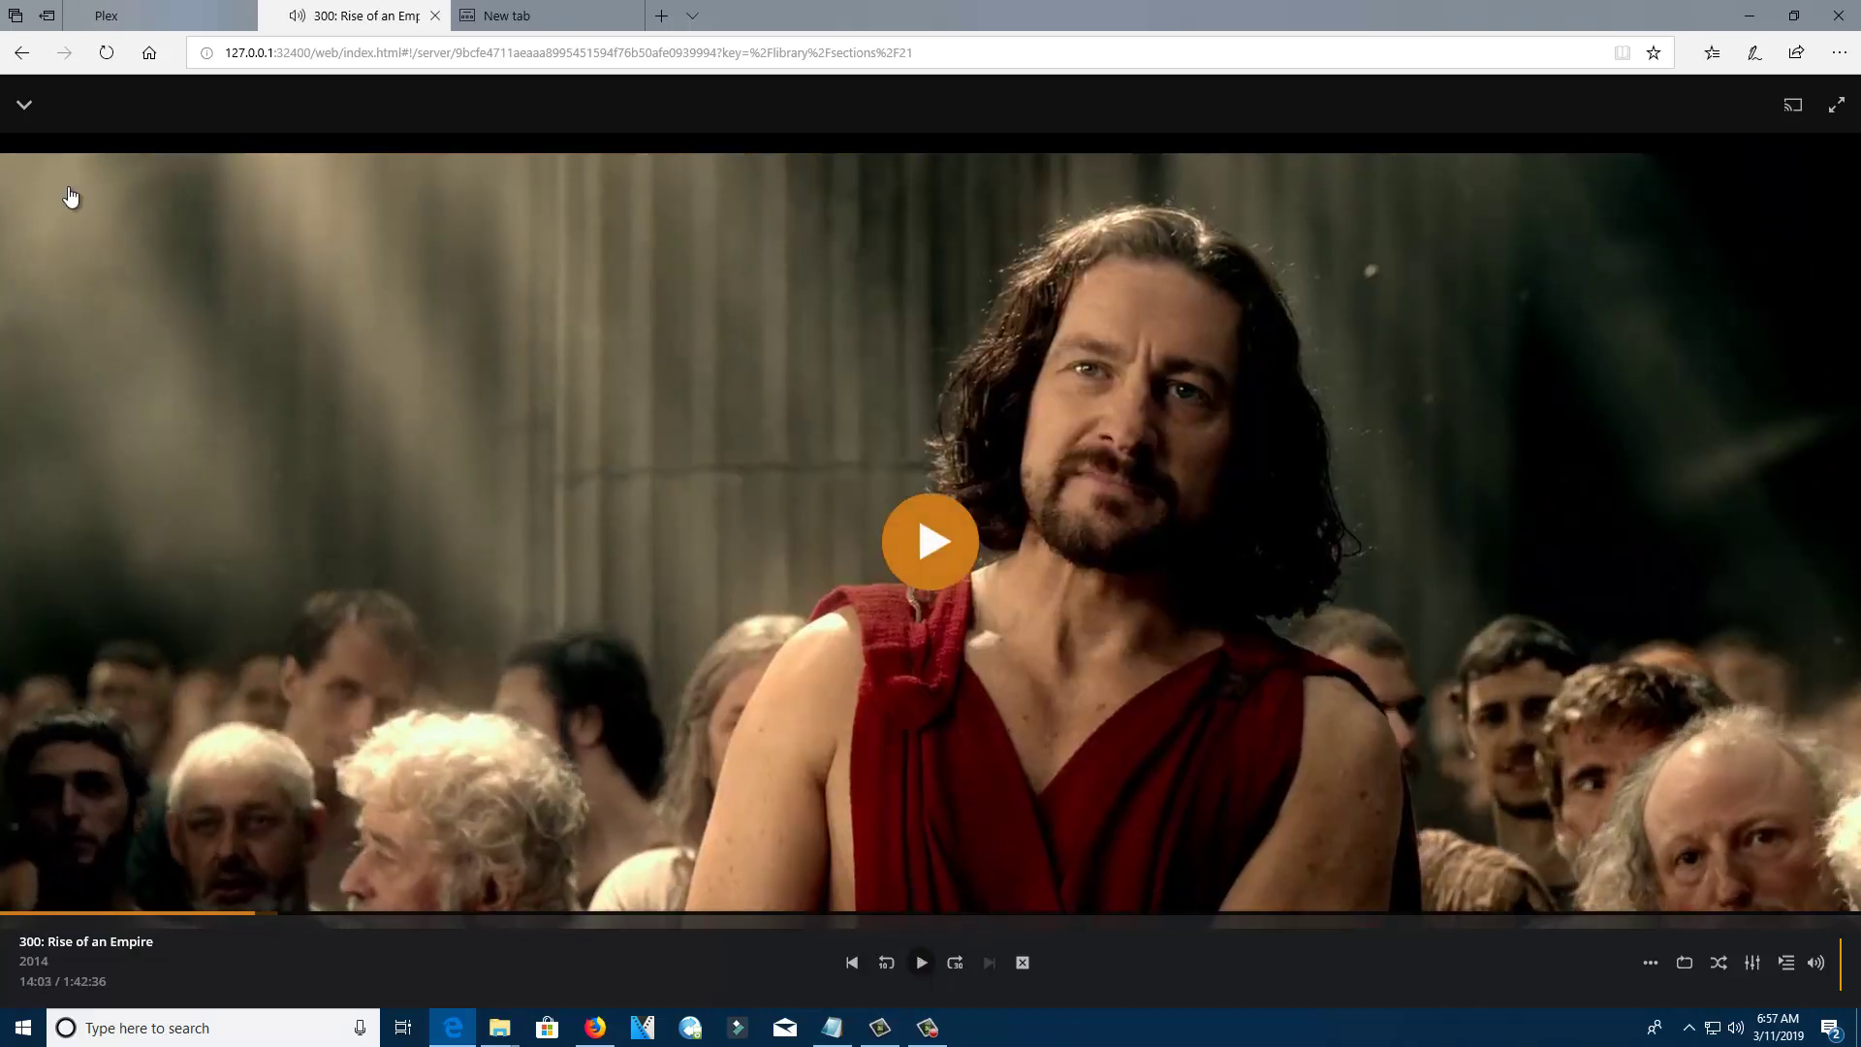
left_click(21, 107)
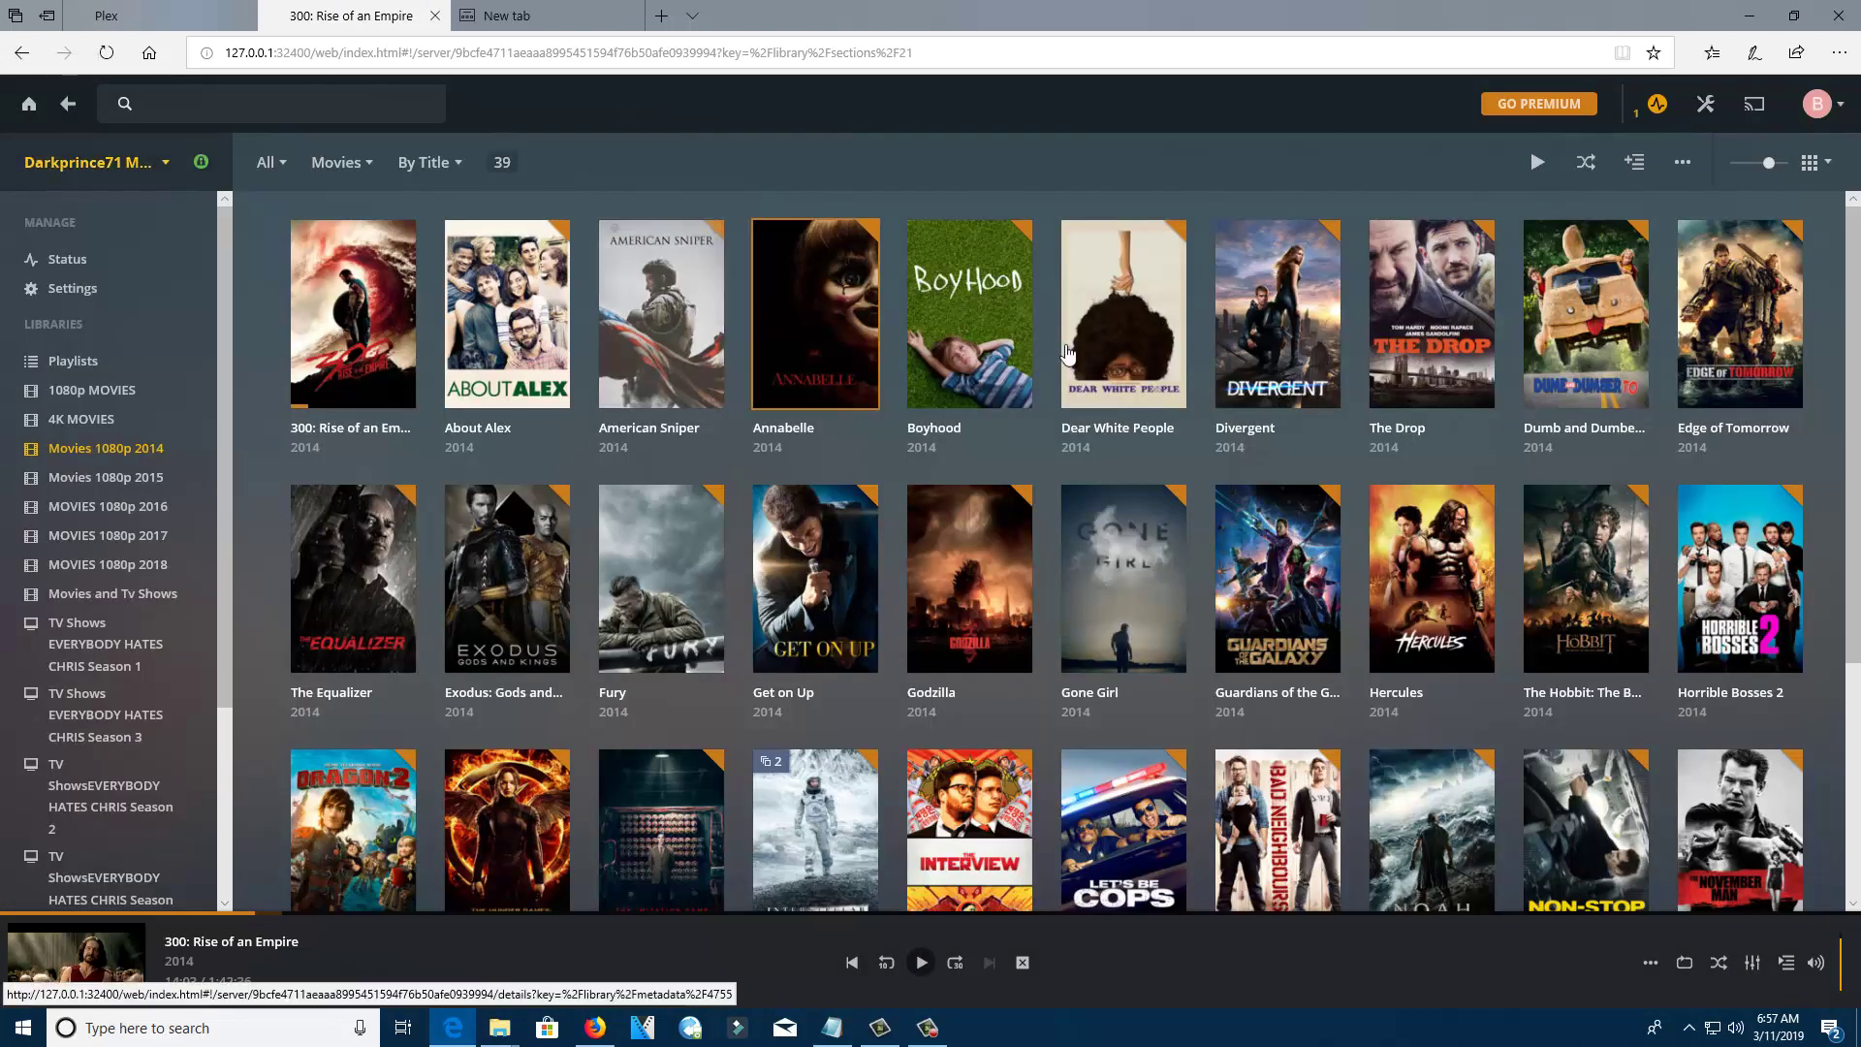
- Play Neighbors from the 2014 library in the expanded player to check it, and pause it
scroll(1565, 582, "down", 1)
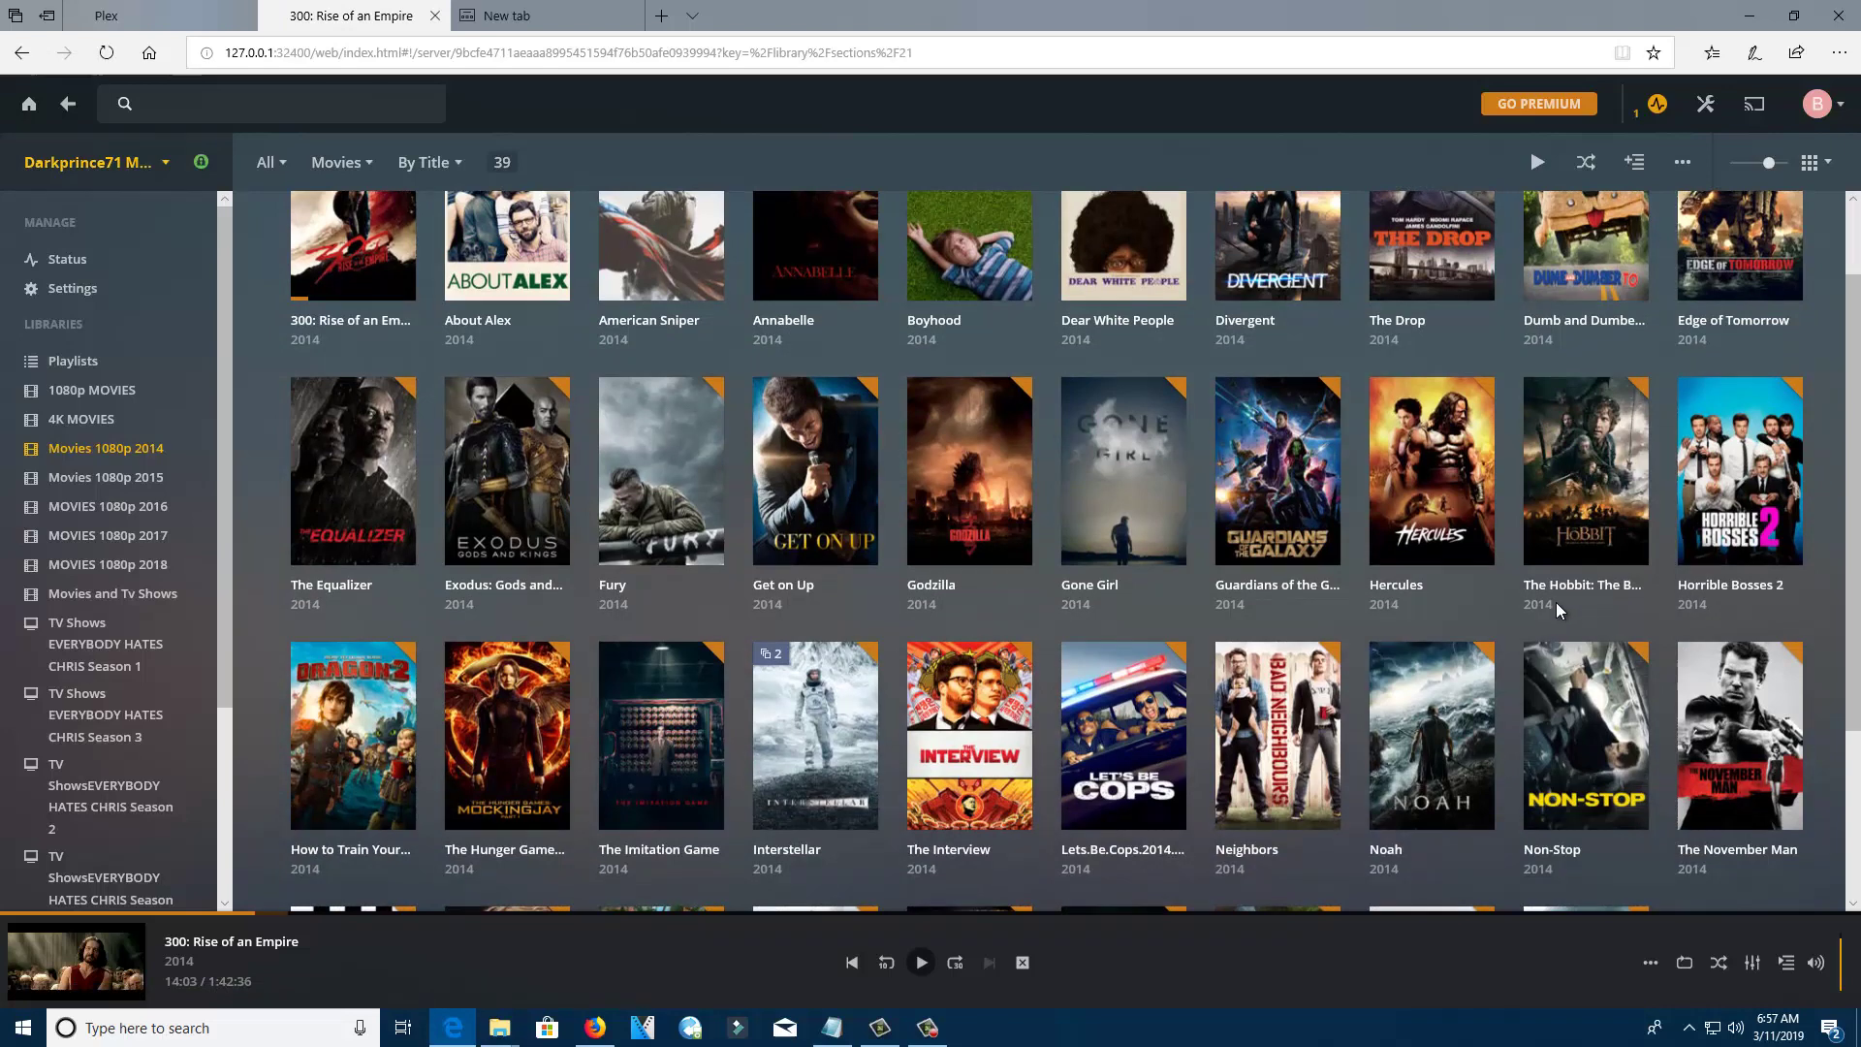
left_click(1279, 738)
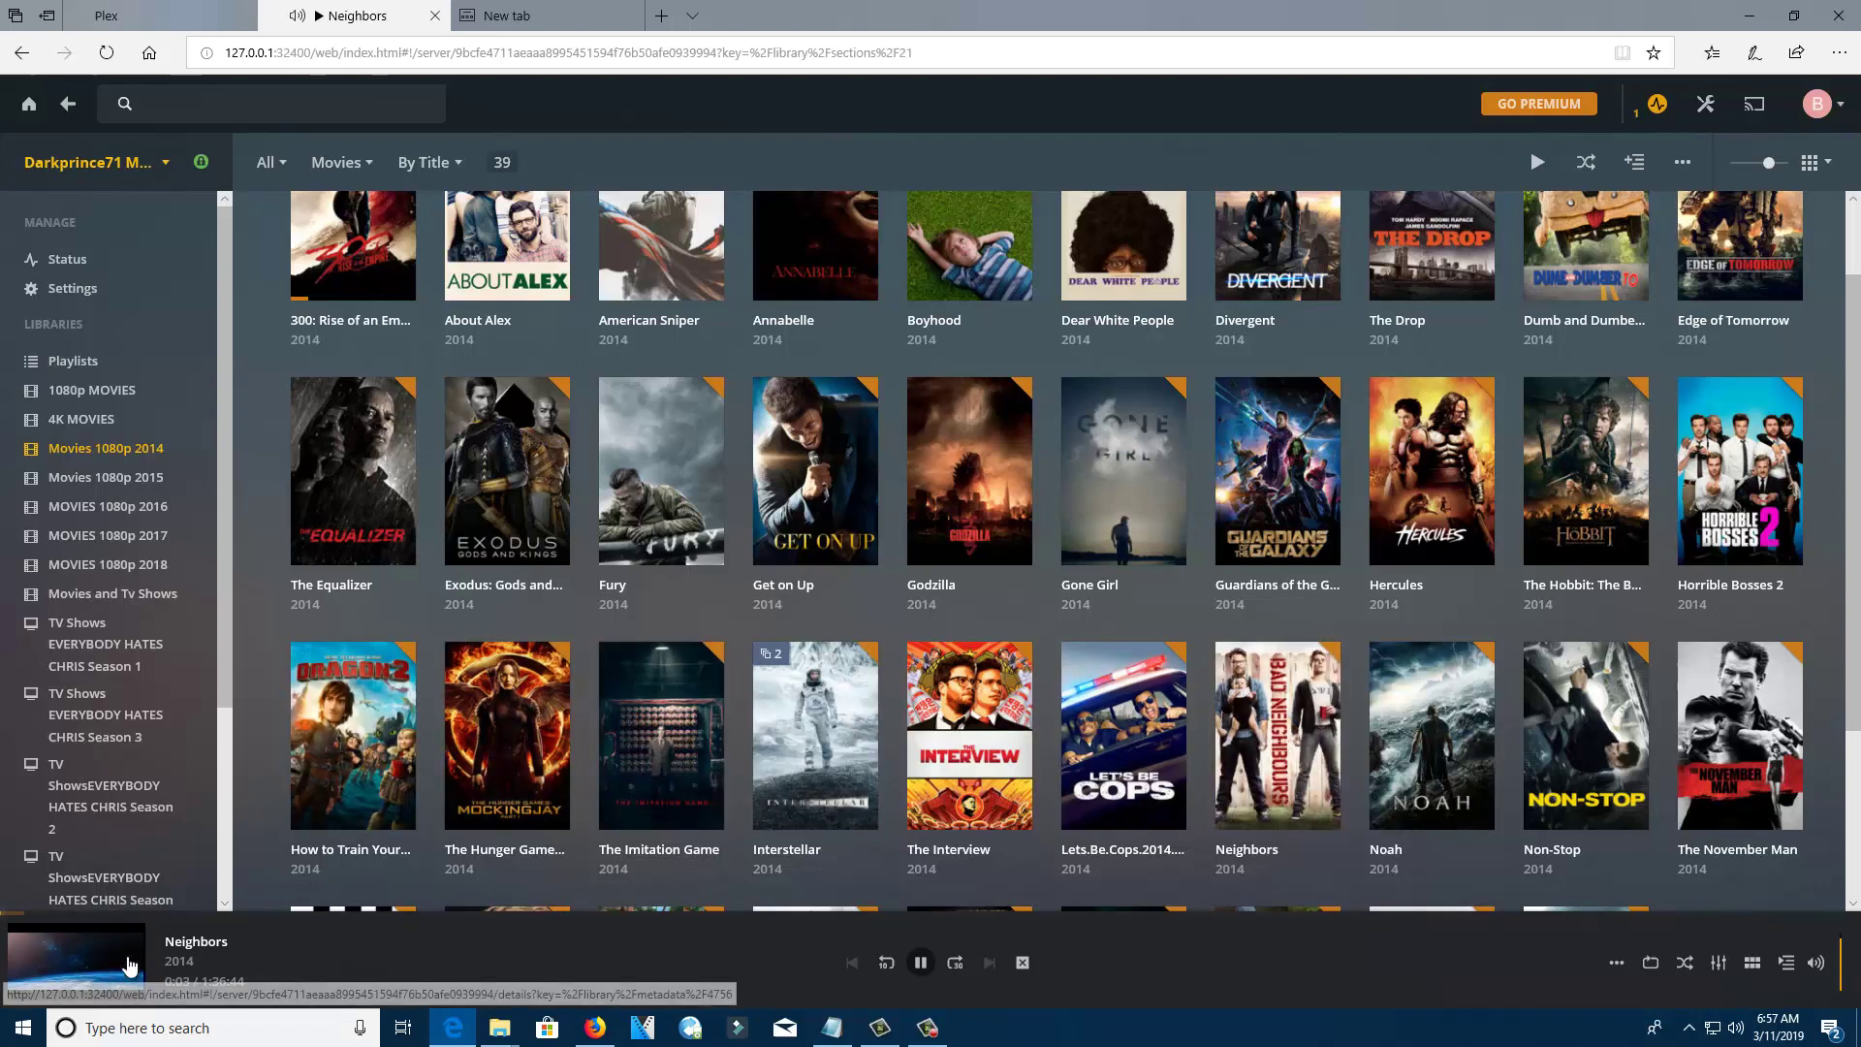
left_click(99, 981)
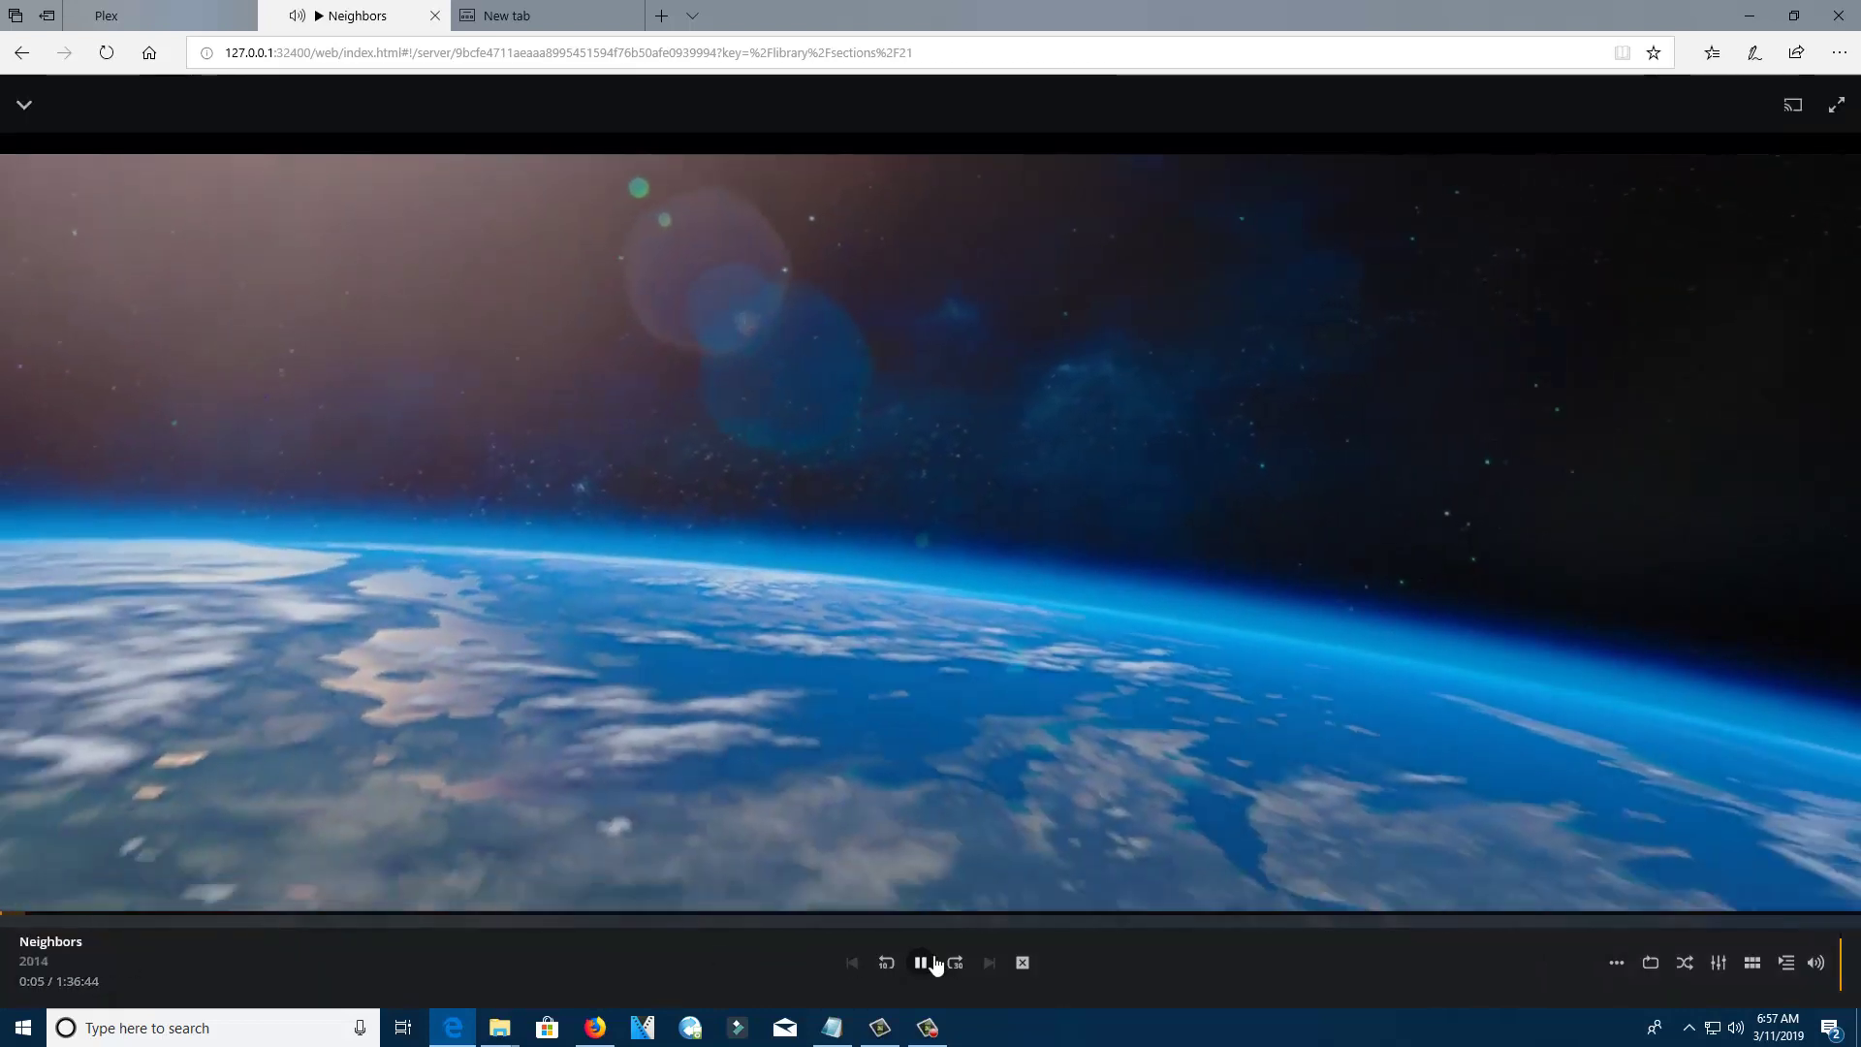
left_click(926, 963)
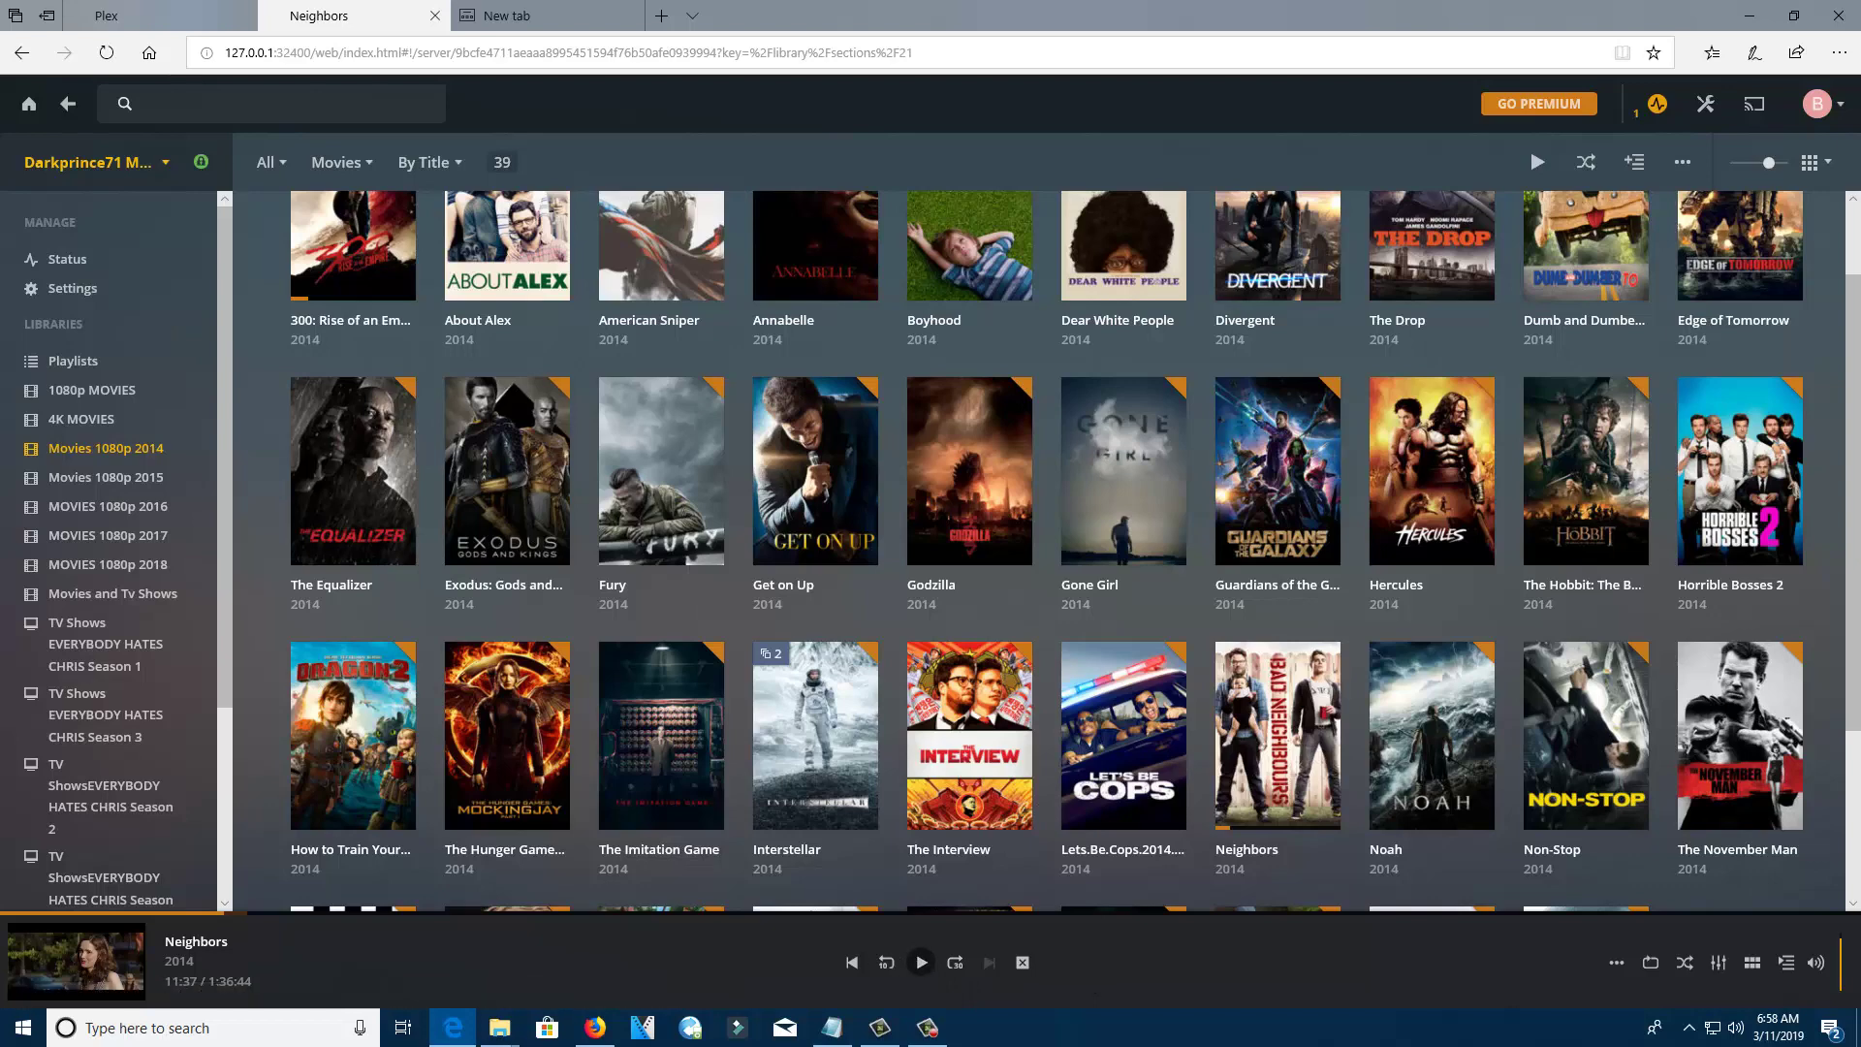
key("alt+Tab")
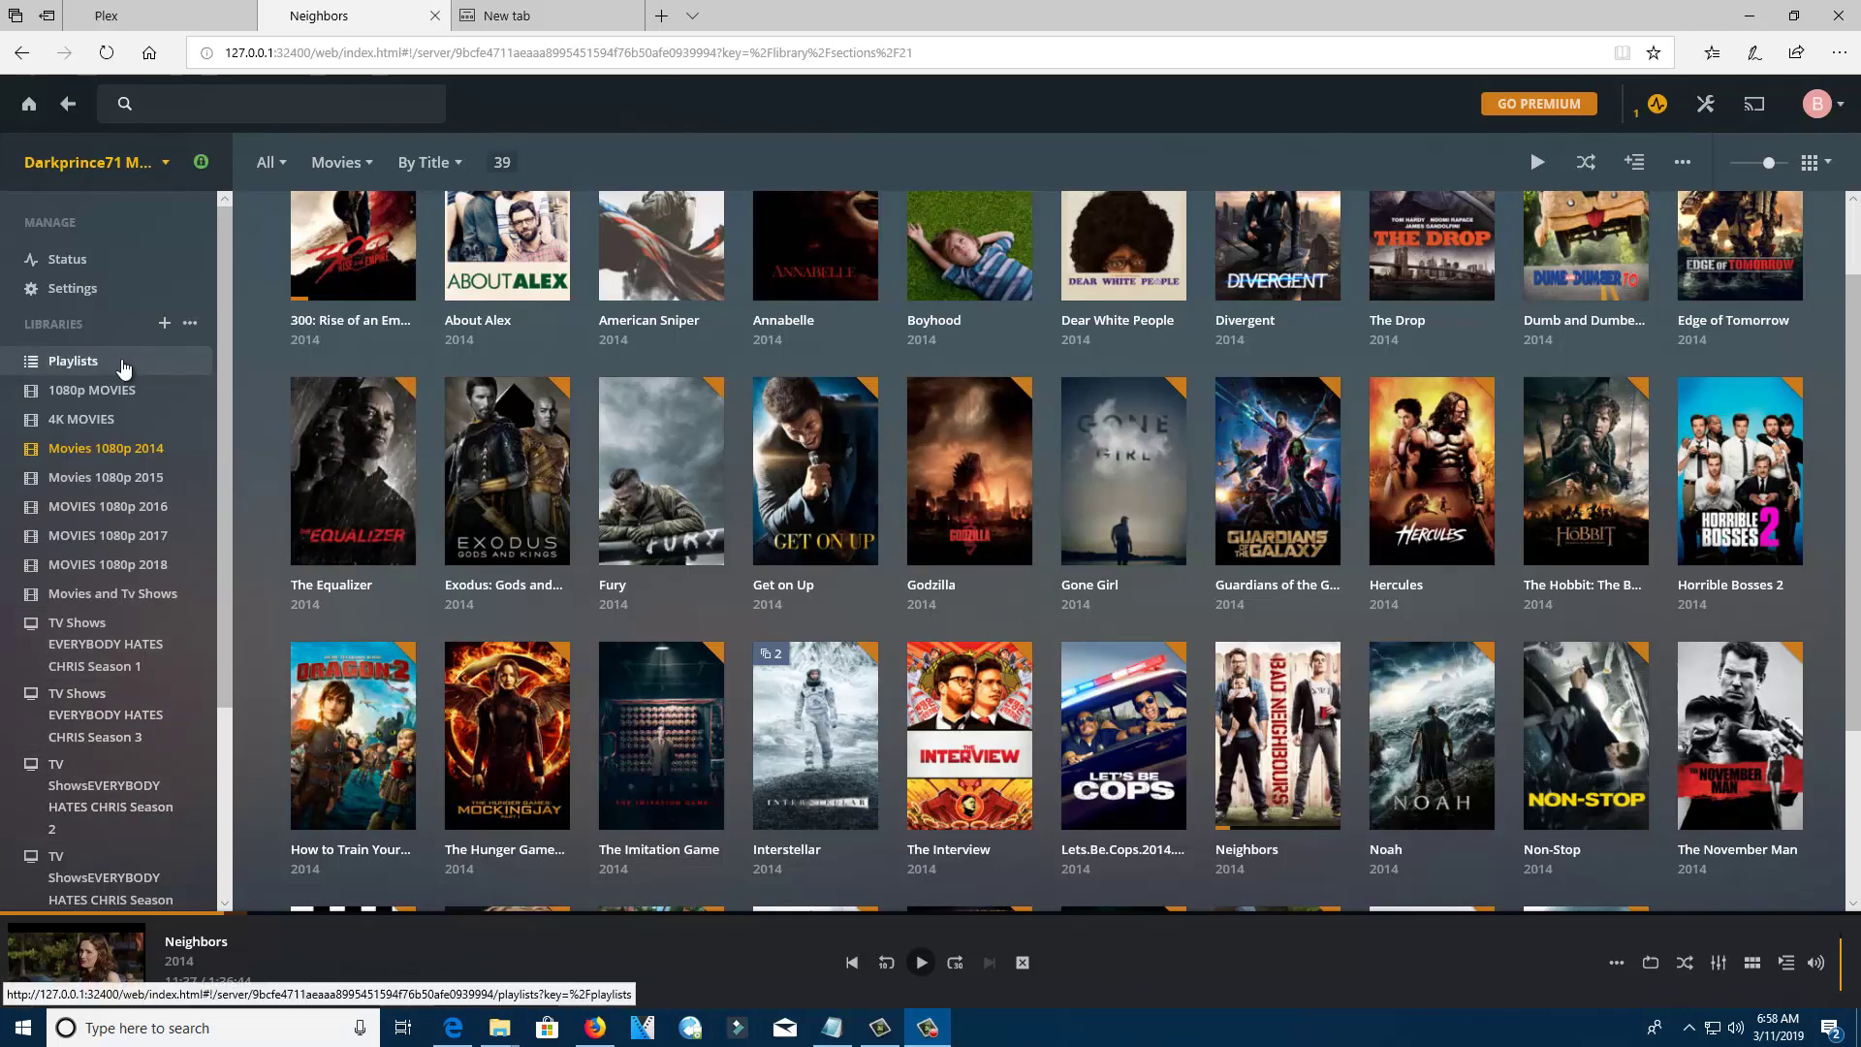
- Start a new TV Shows library named "TV Shows Boomerang HD" and continue to its folder selection
left_click(165, 324)
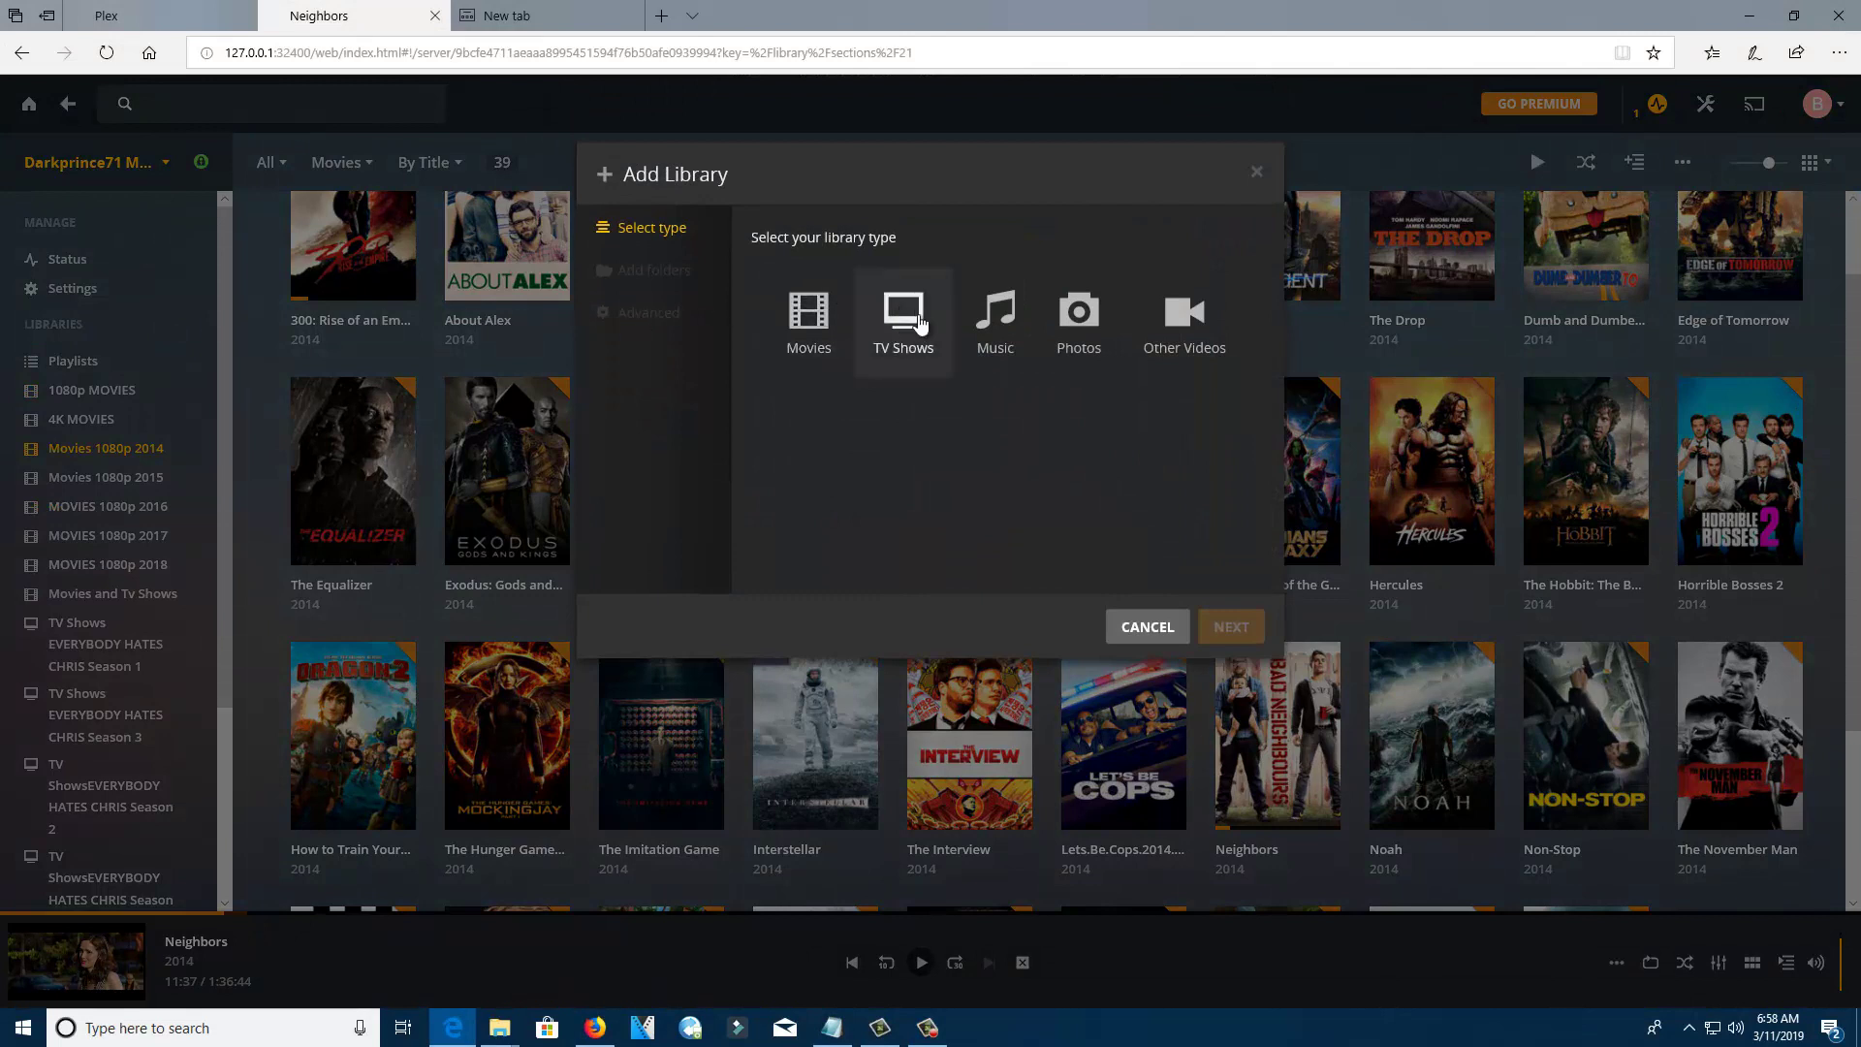
left_click(918, 324)
left_click(881, 455)
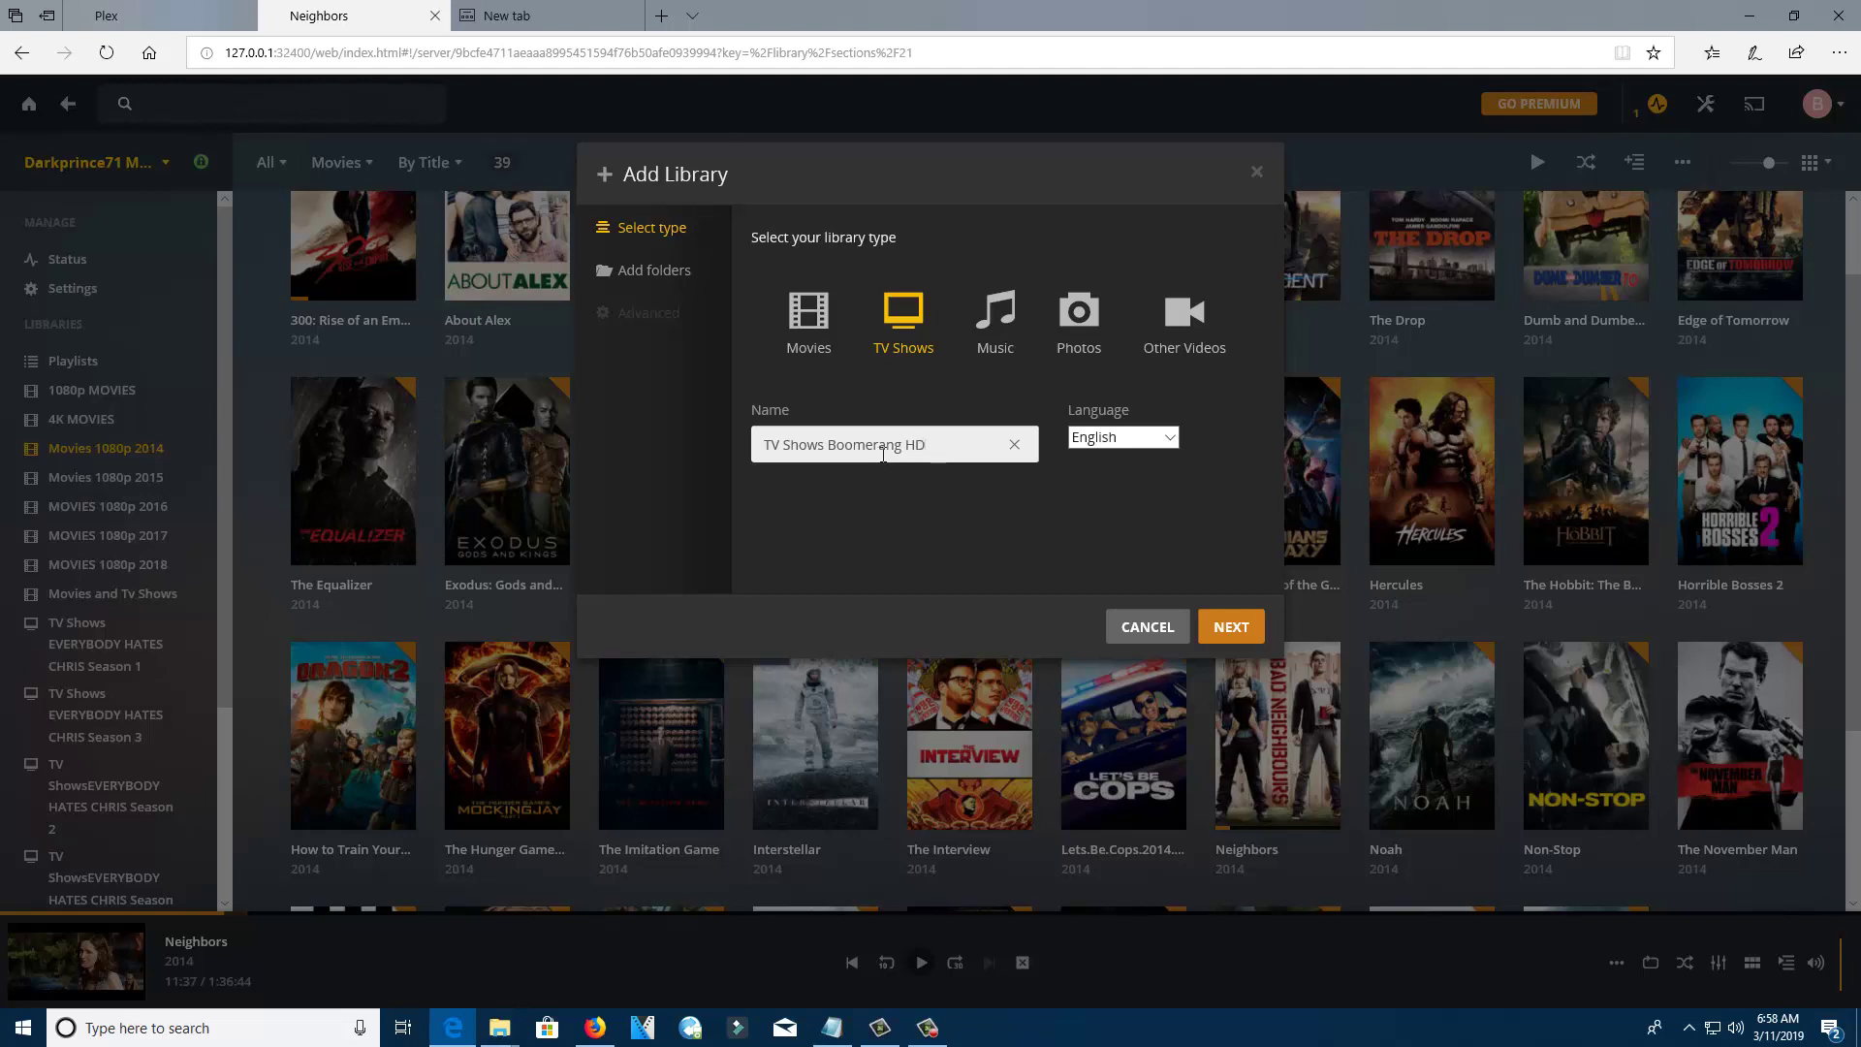
left_click(1232, 629)
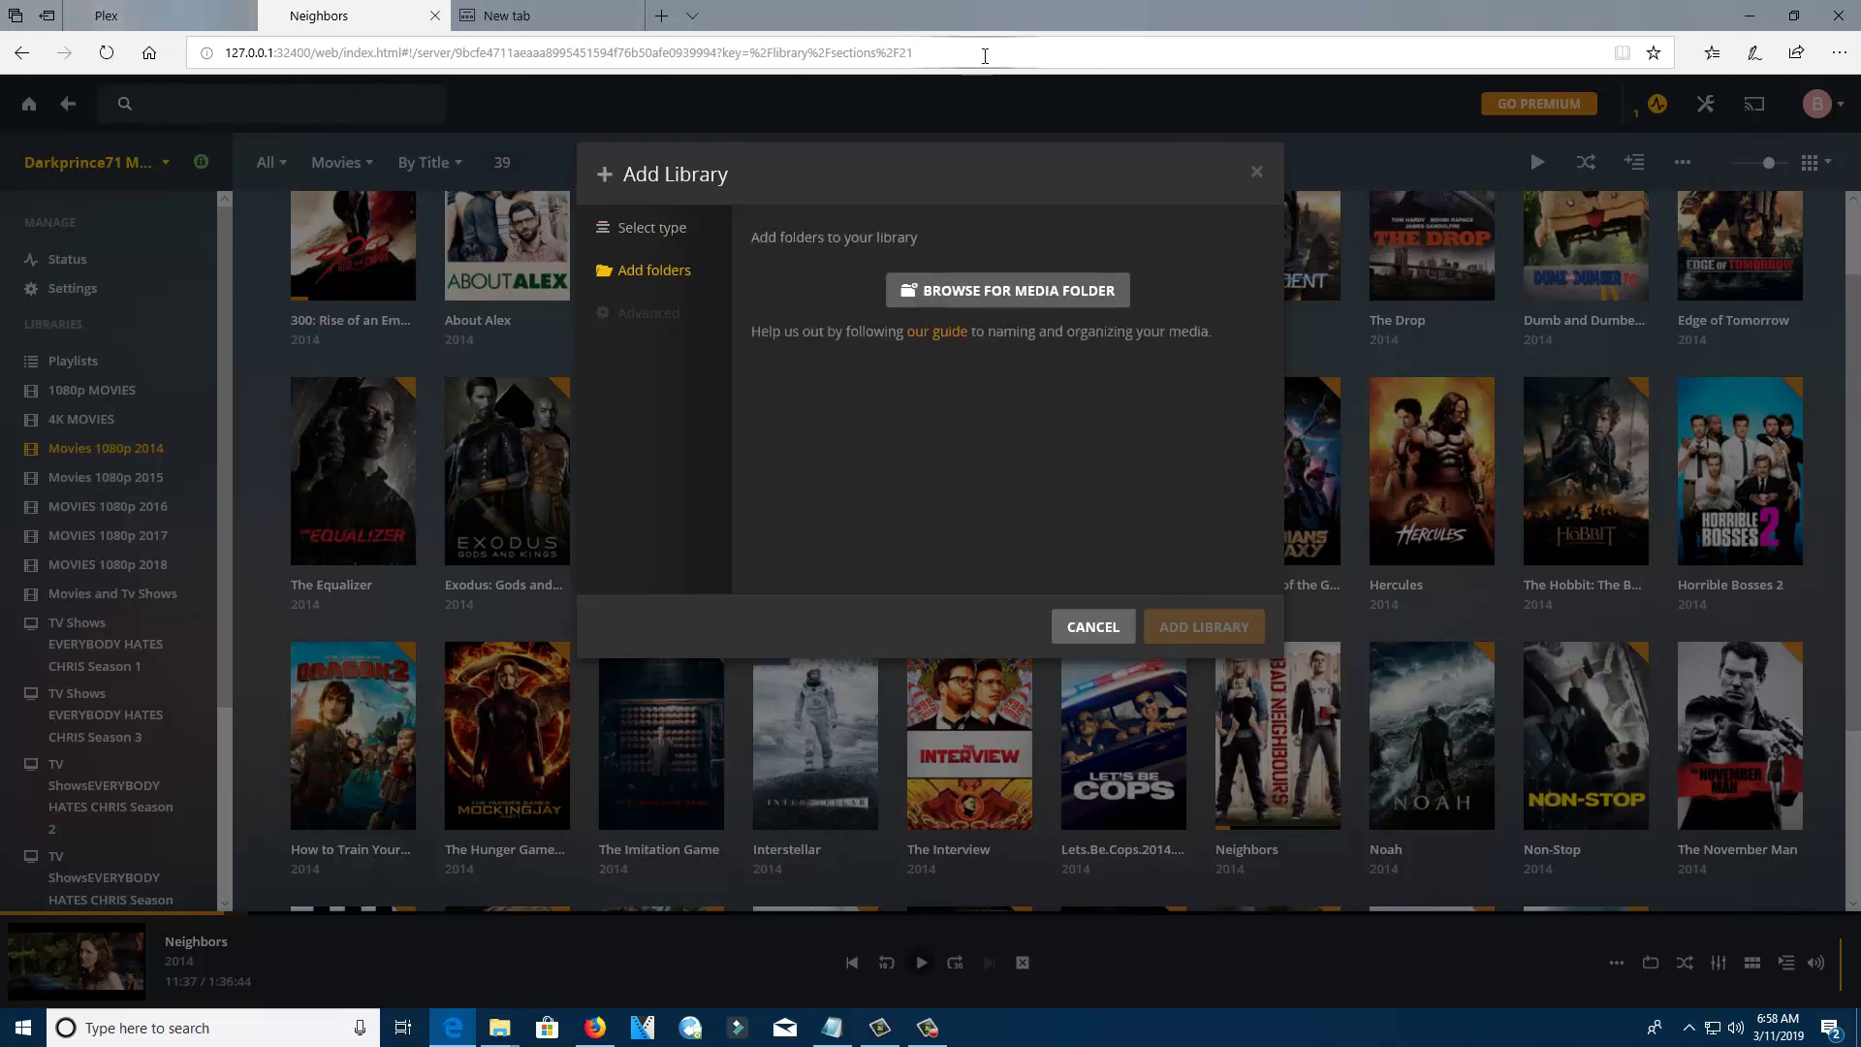
- Create a new folder on the Windows desktop and name it "TV Shows Boomerang 2019"
key("super+d")
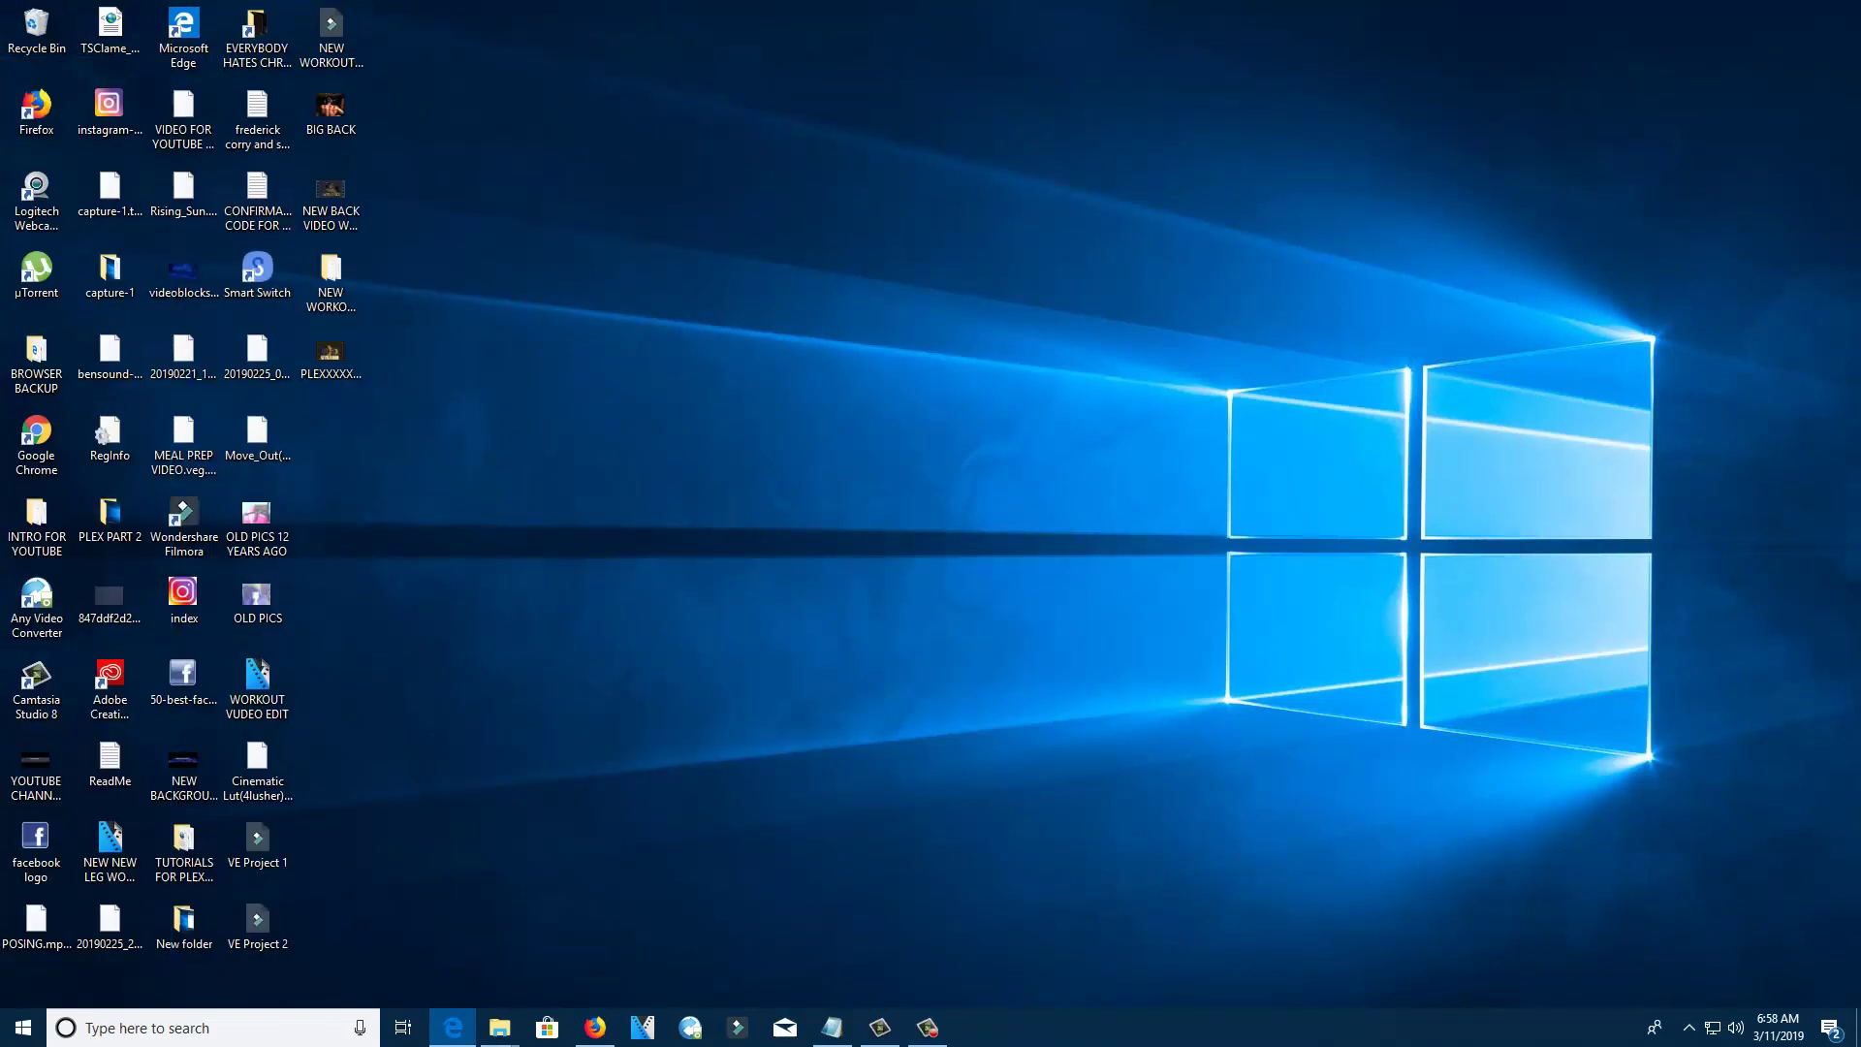
right_click(947, 306)
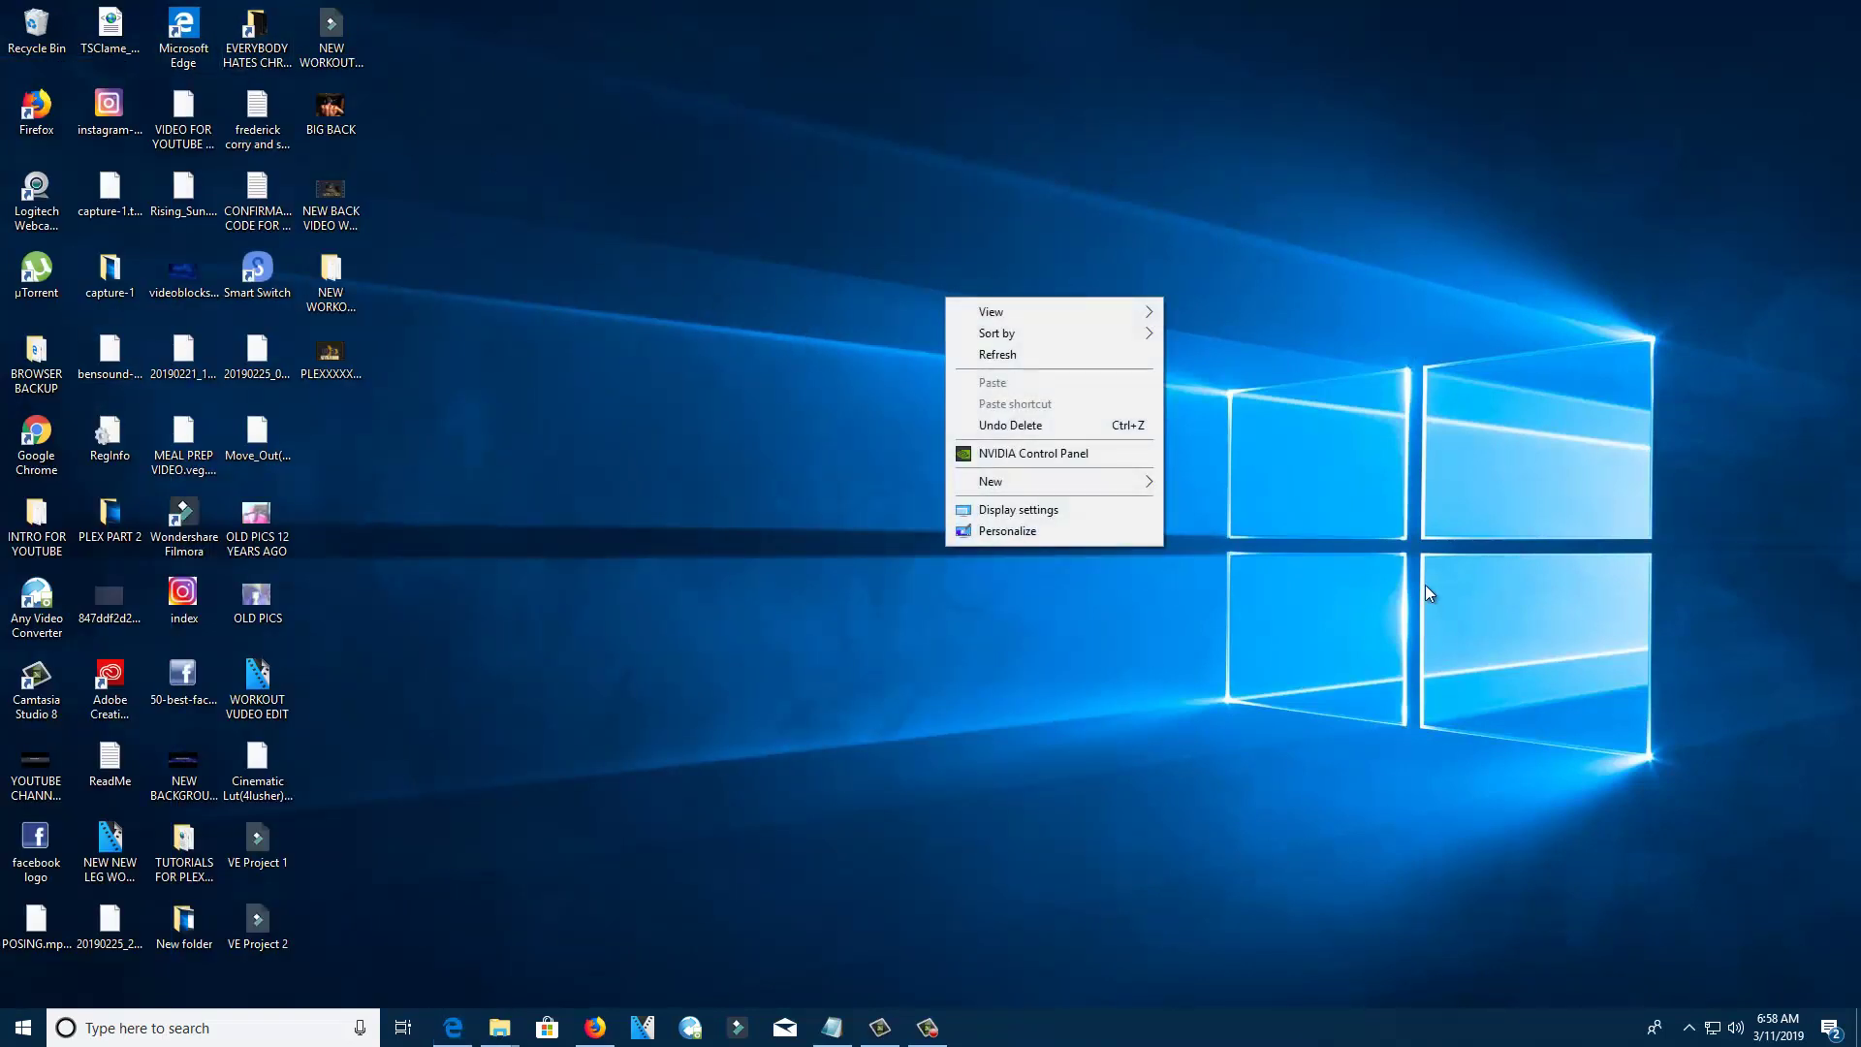
mouse_move(1070, 491)
left_click(1223, 482)
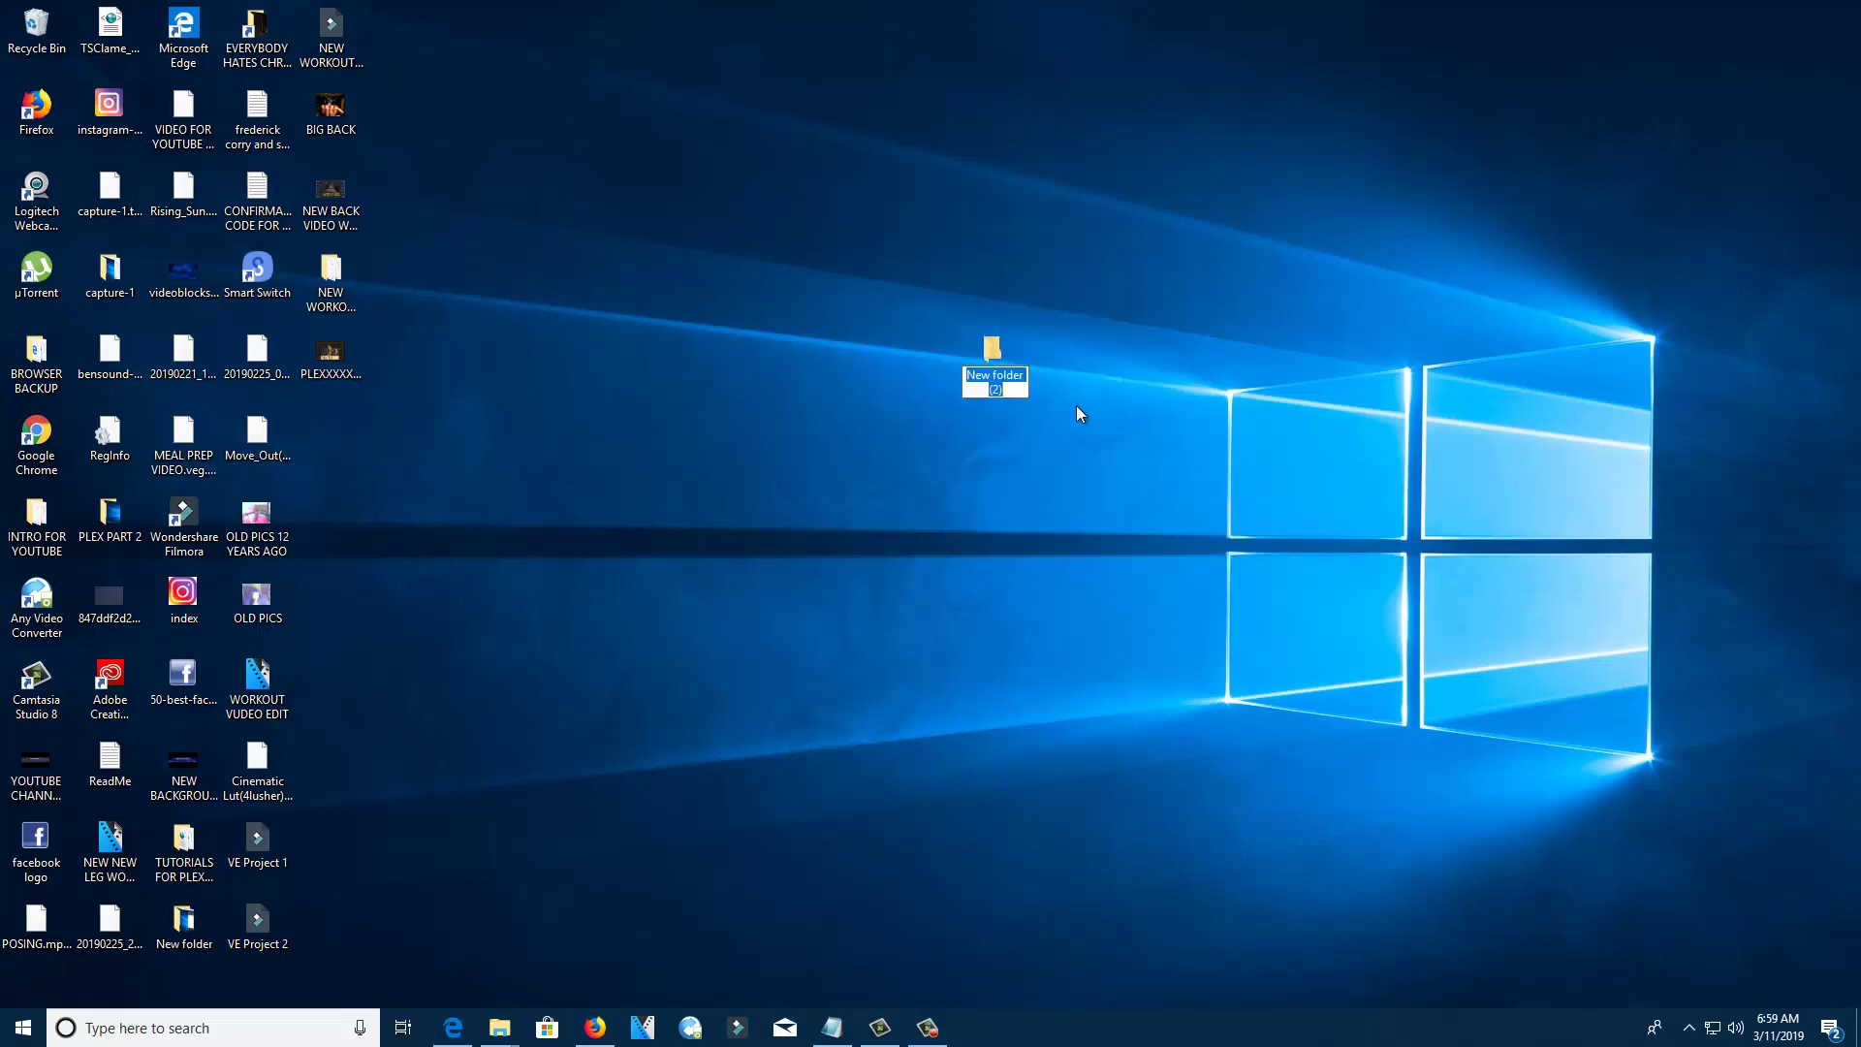
type("Boo")
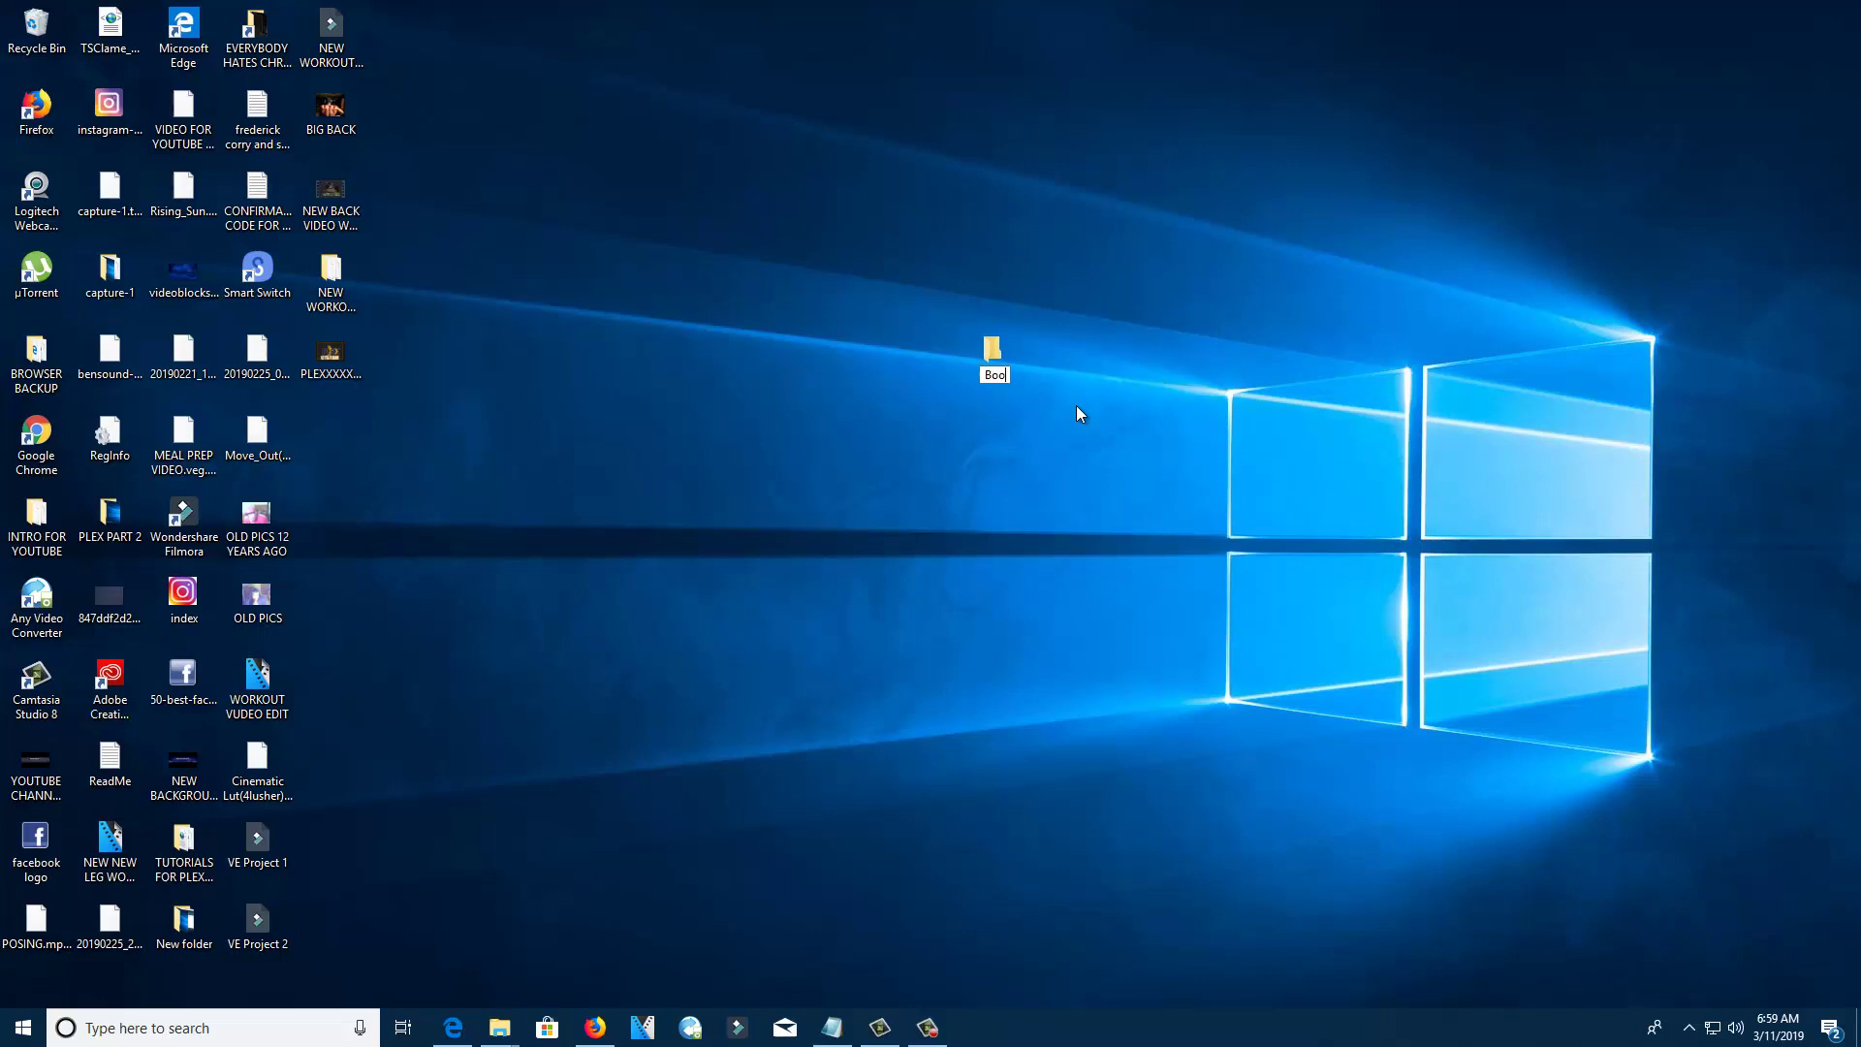
type("merang")
type("20")
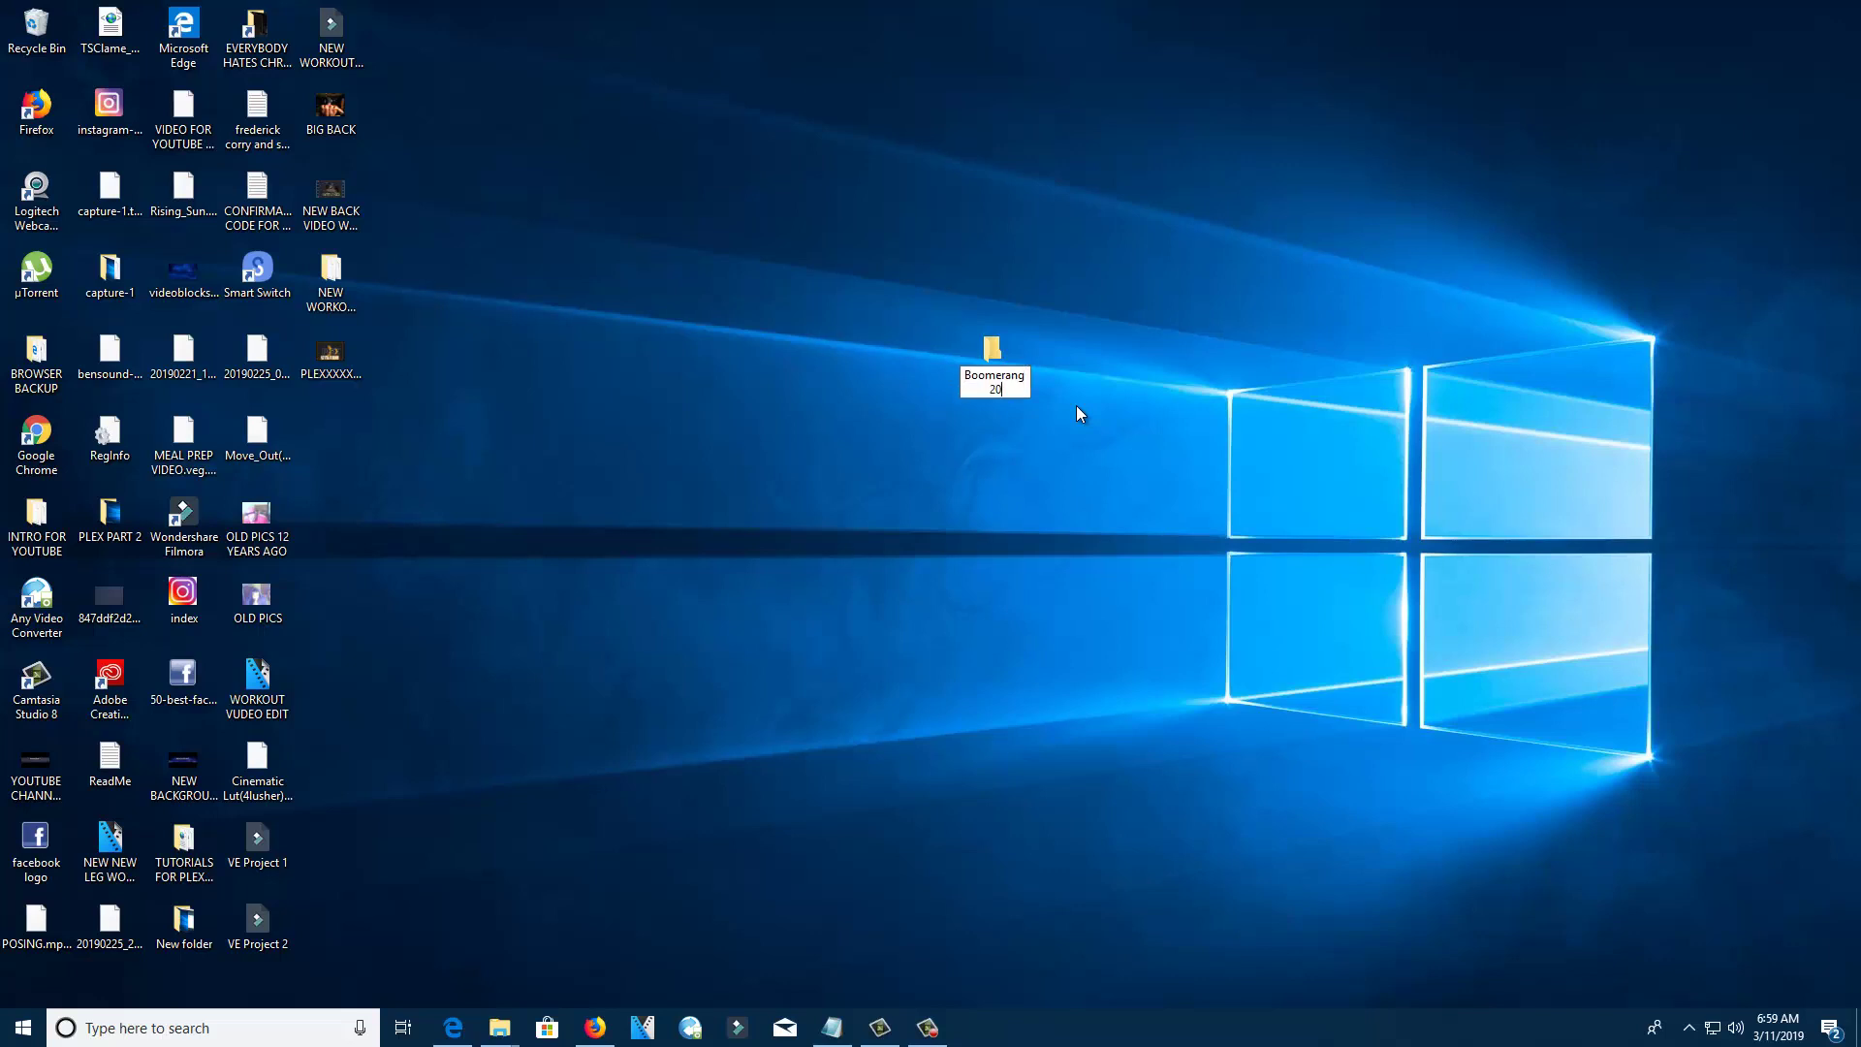
type("19")
left_click(965, 375)
type("V")
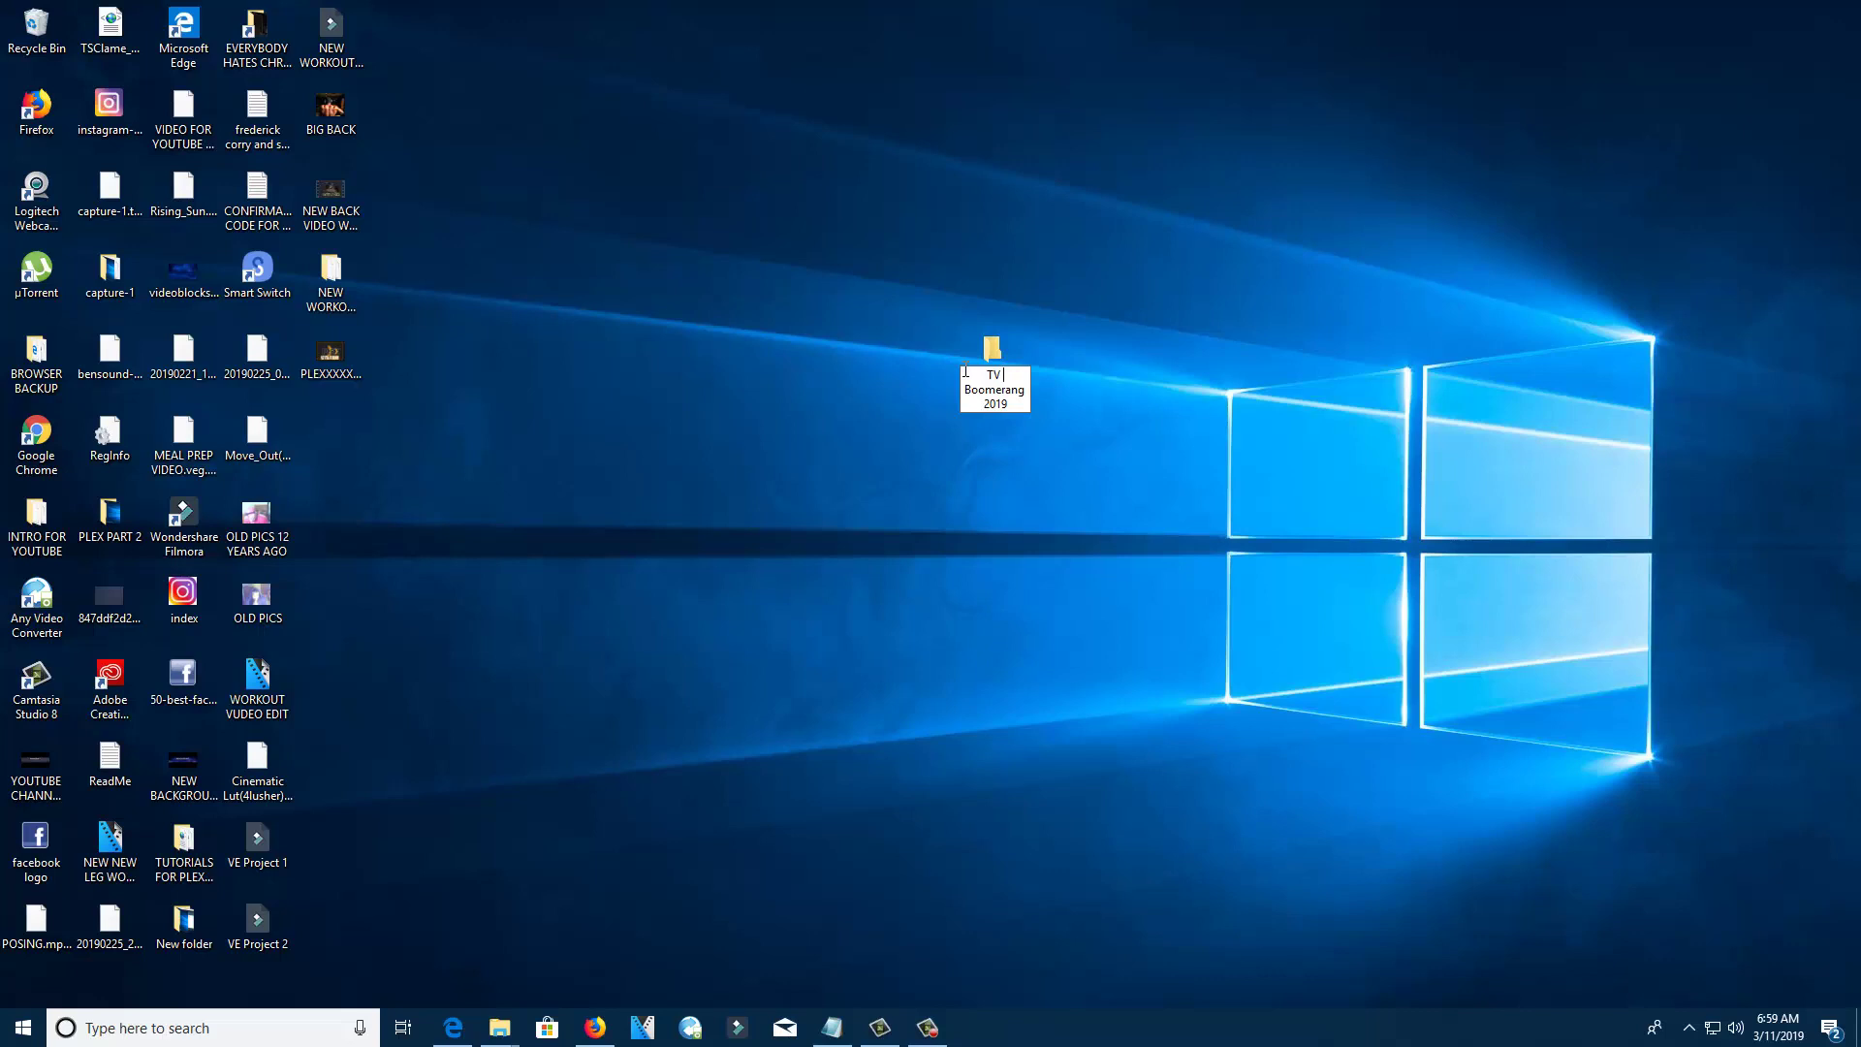
type(" Shows")
key("Return")
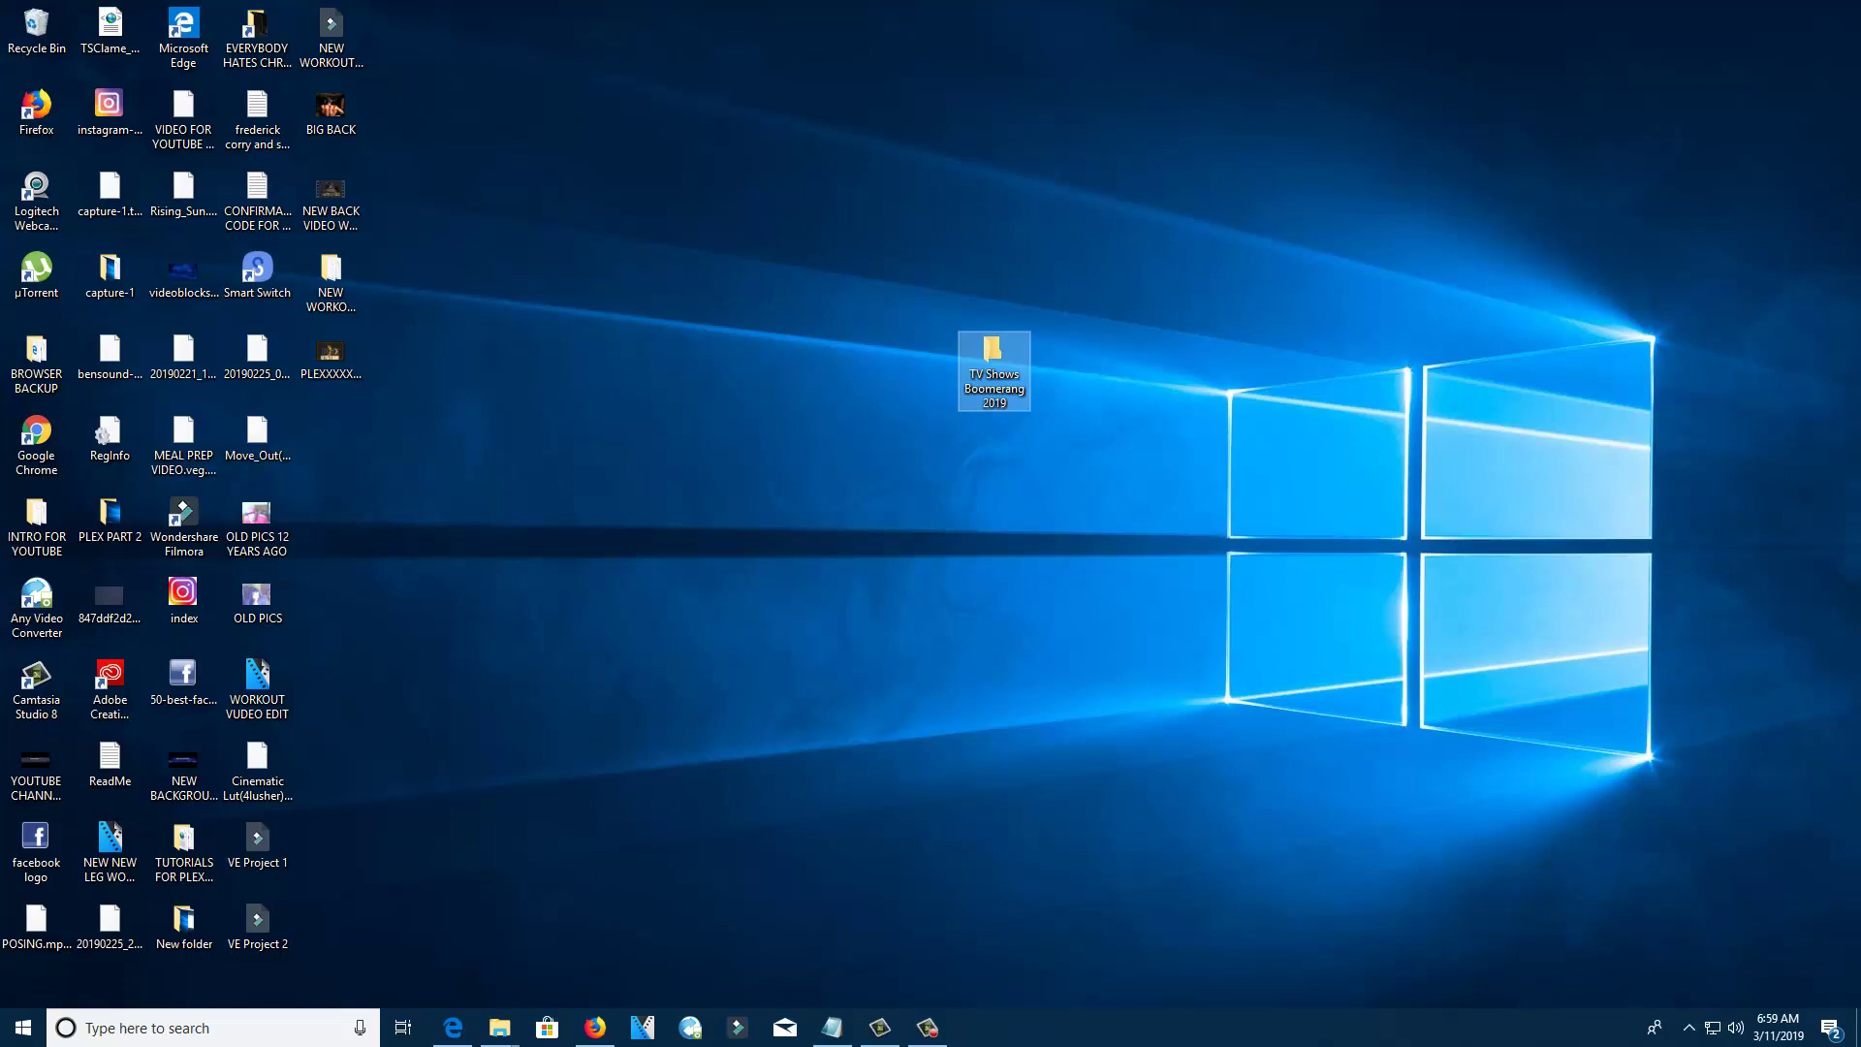
- Copy the four Boomerang 2019 episodes, S01E01 to S01E04, from Multimedia Drive (F:) into the TV Shows Boomerang 2019 desktop folder and minimize File Explorer
key("super+e")
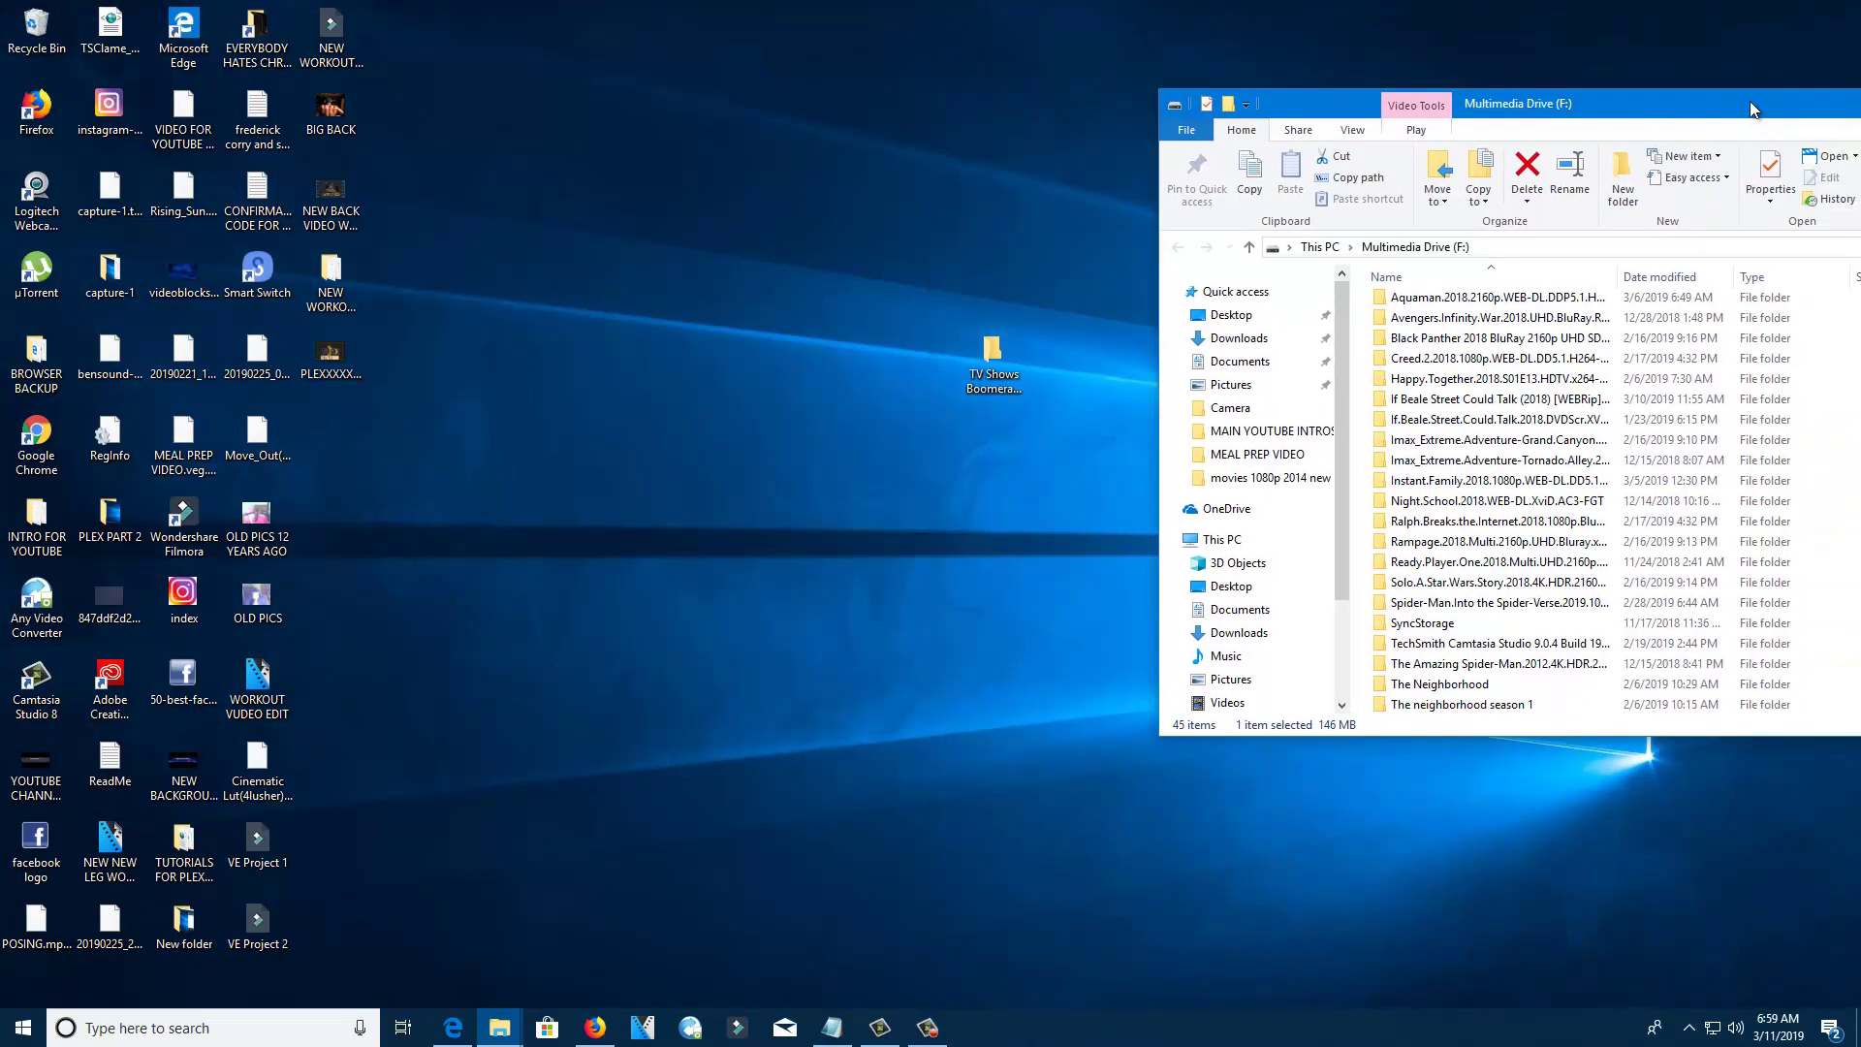
left_click_drag(1751, 109, 1743, 20)
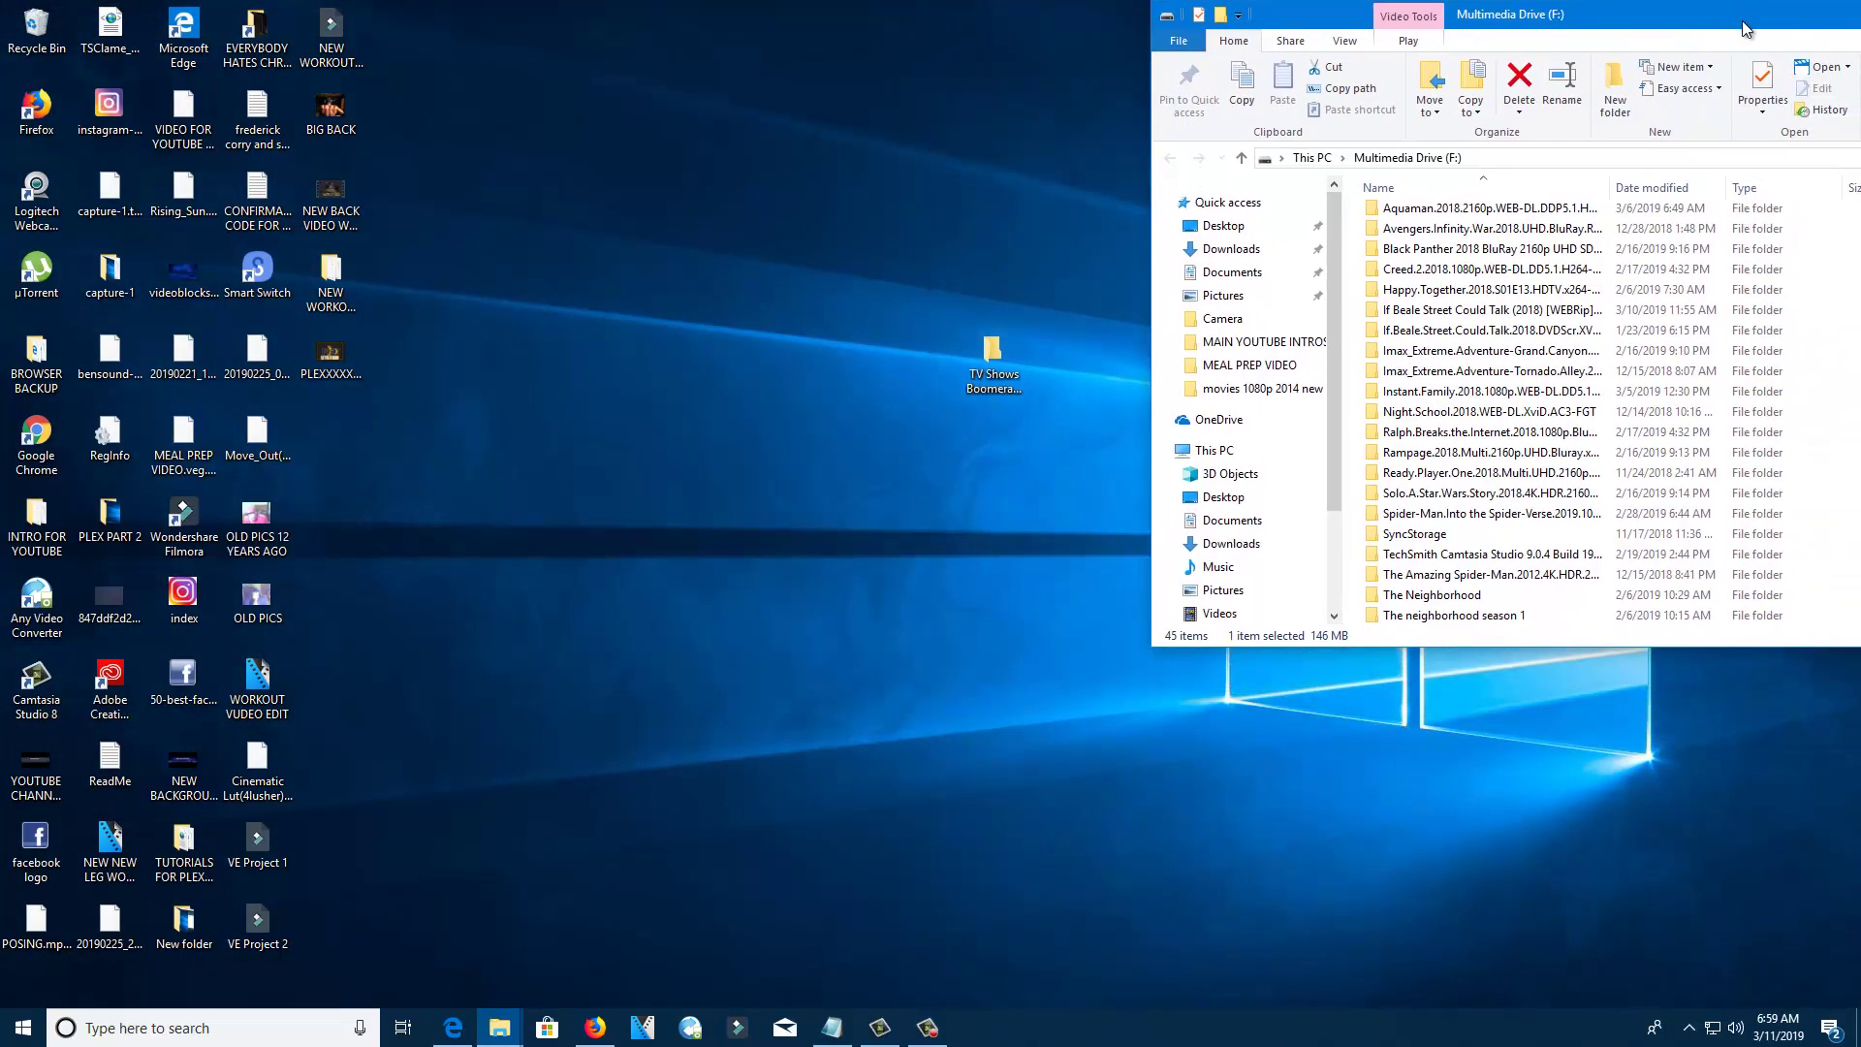
scroll(1677, 376, "down", 6)
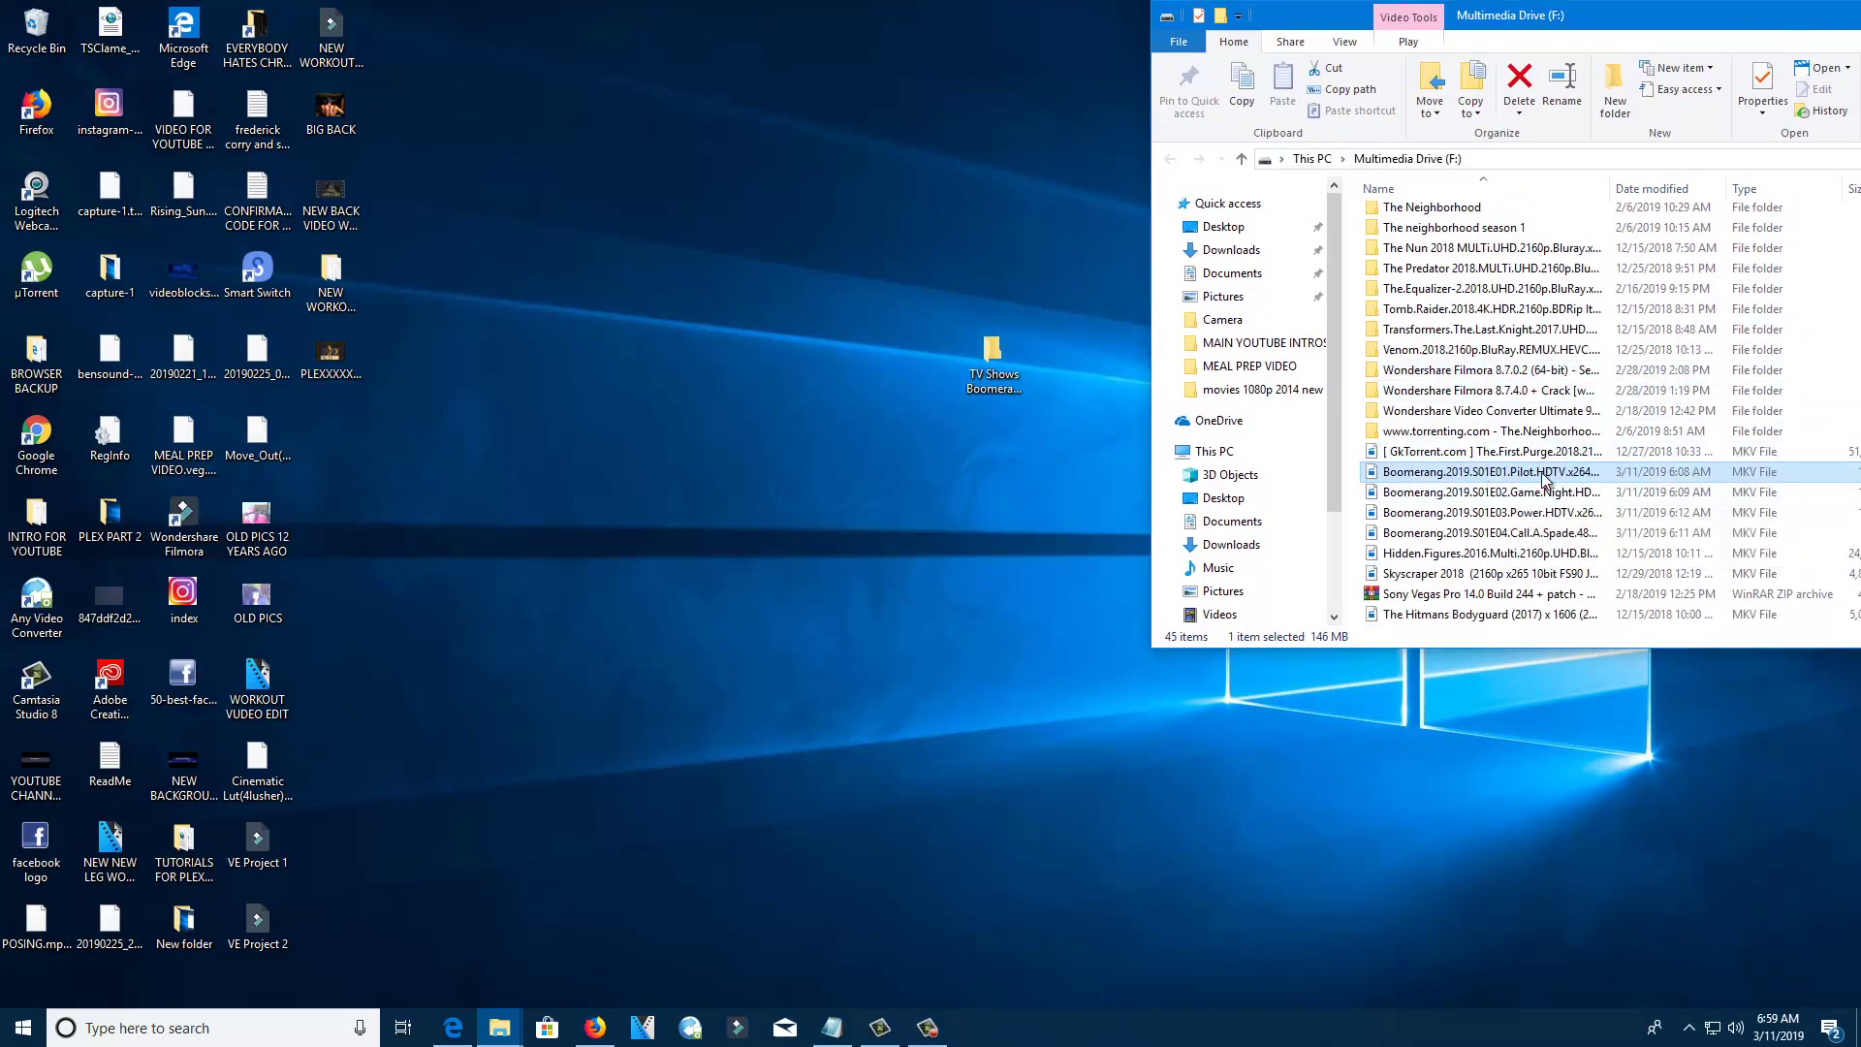
mouse_move(1545, 477)
left_mouse_down()
mouse_move(1595, 483)
mouse_move(1551, 482)
left_mouse_up()
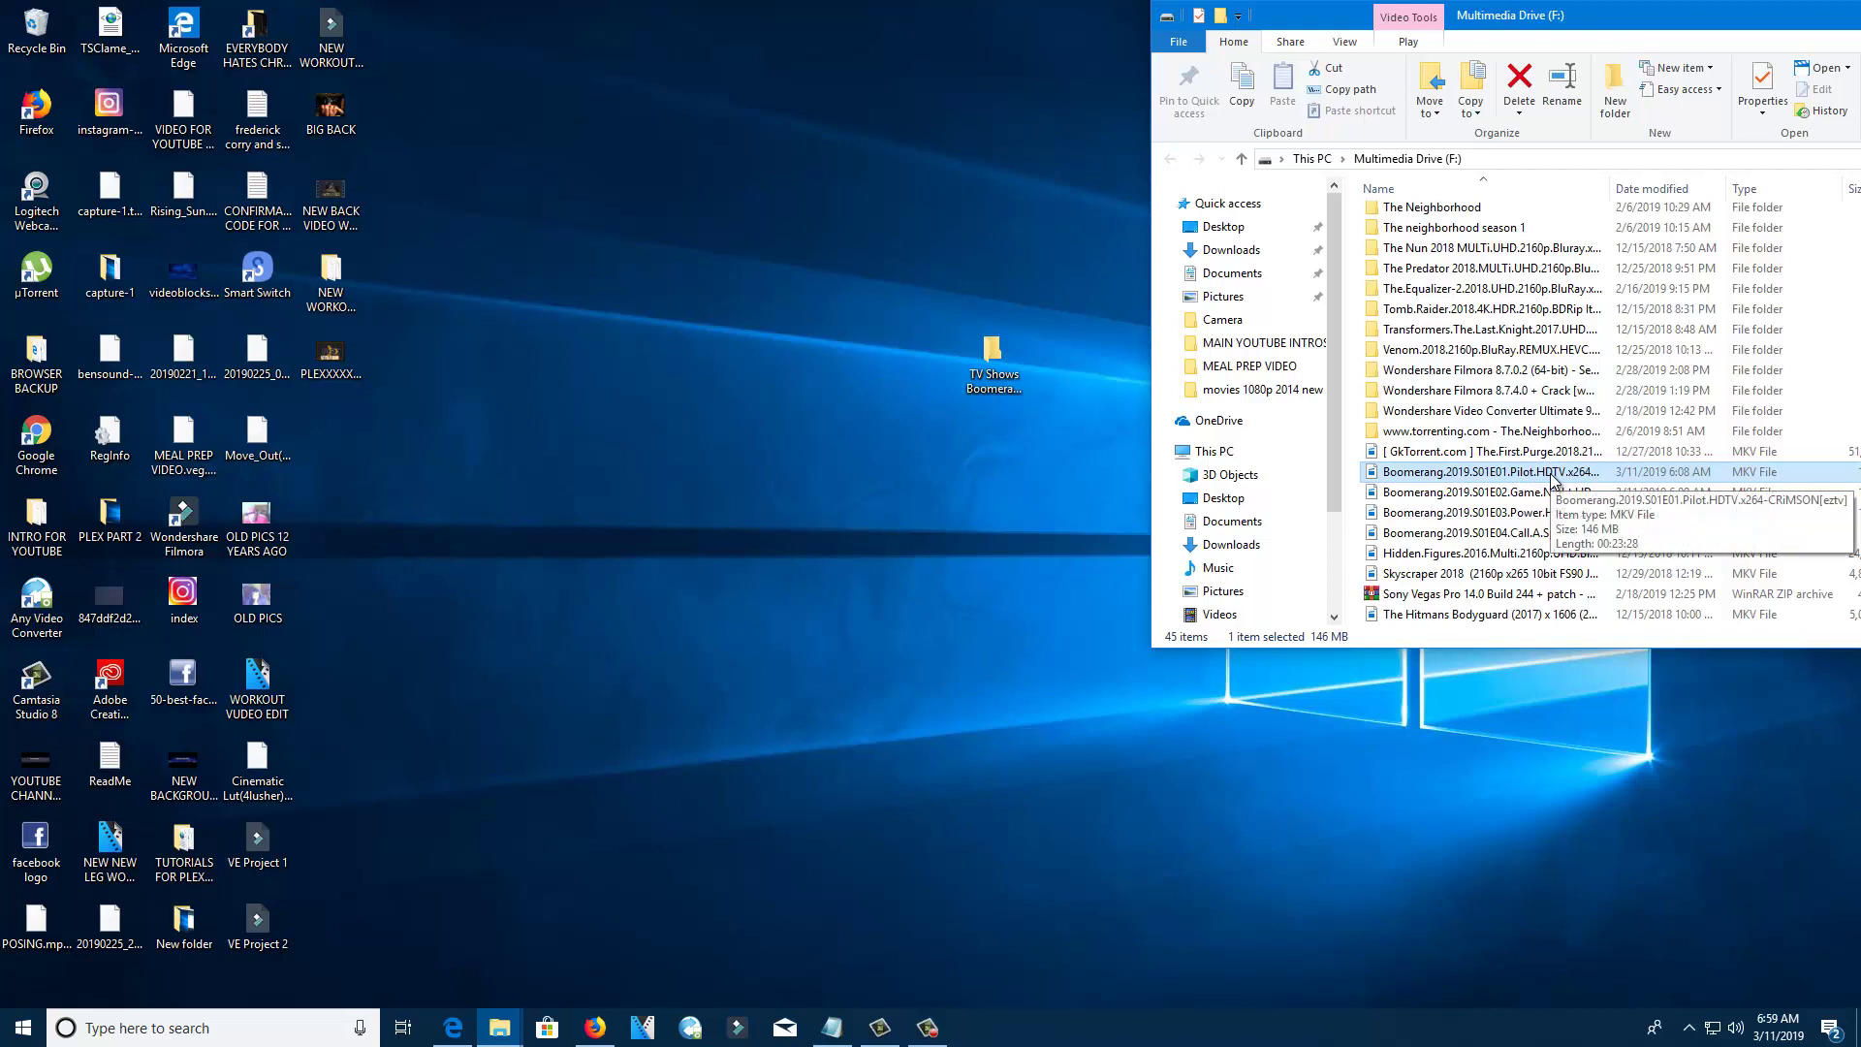
key("shift+Down")
key("shift+Down")
key("shift+Down")
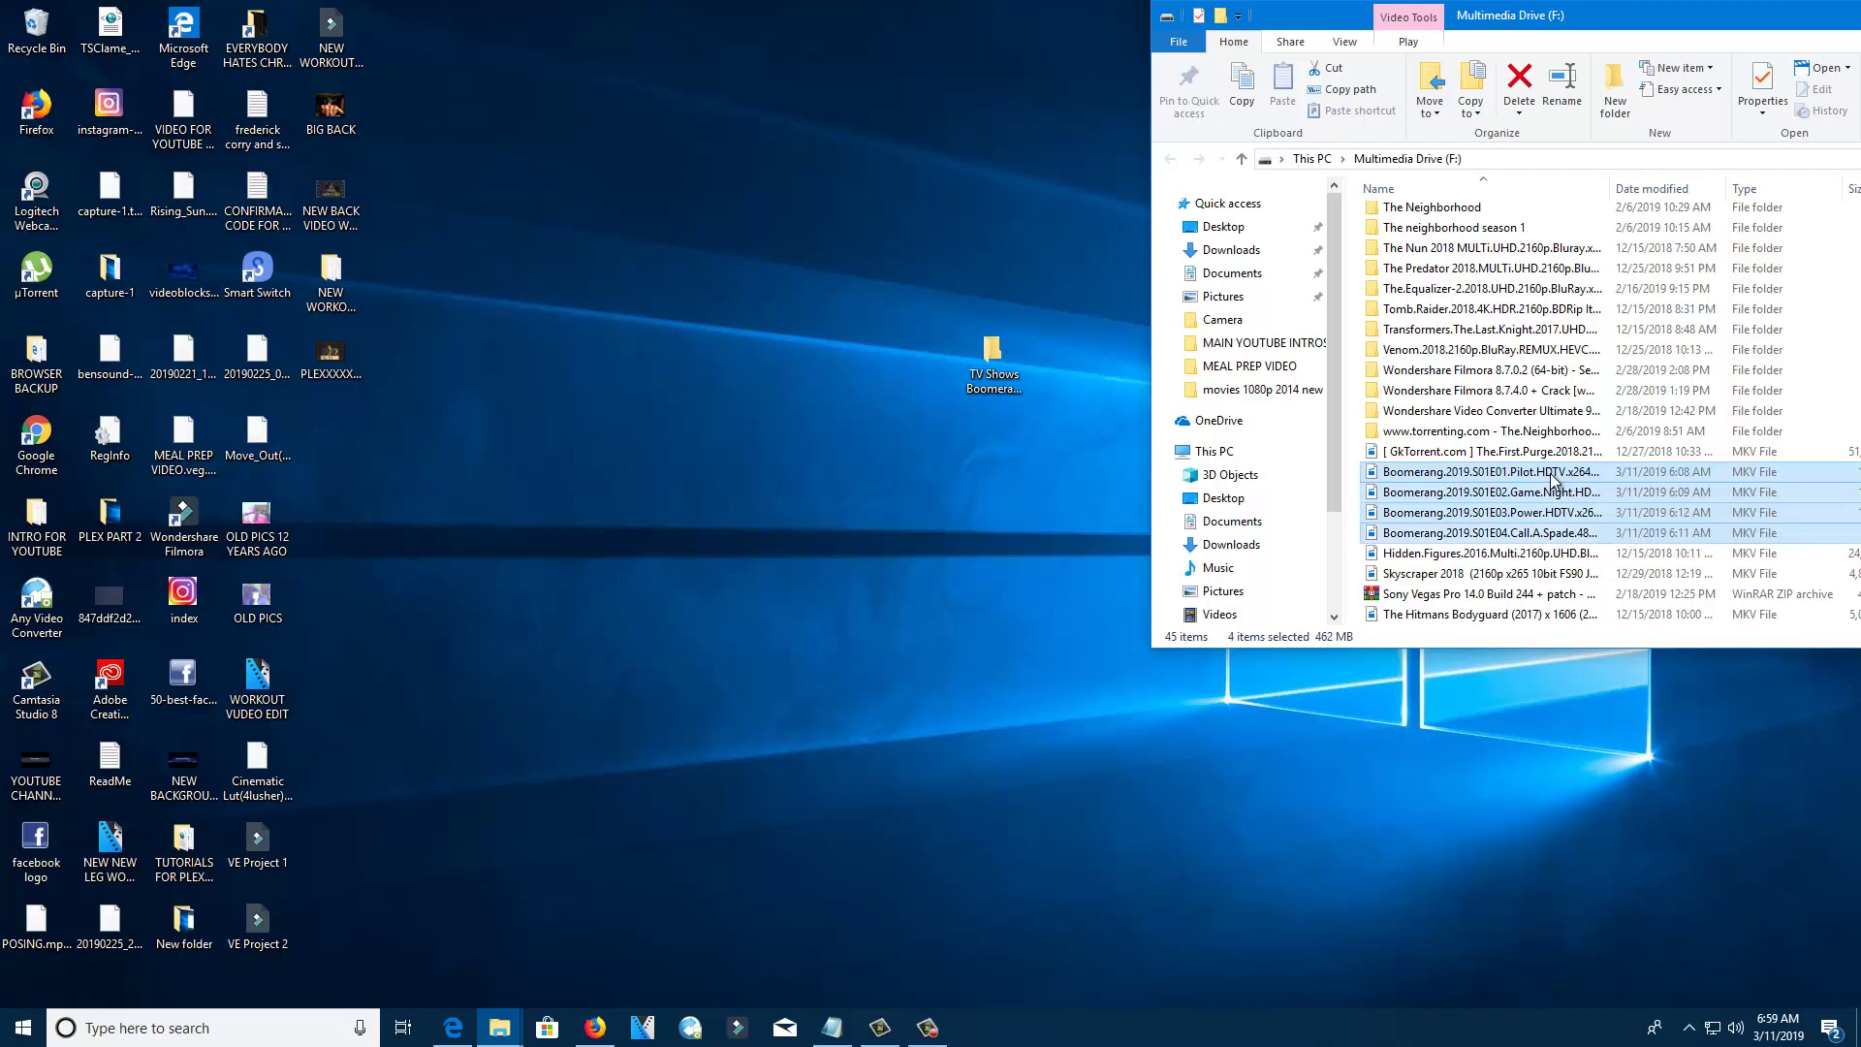
left_click_drag(1552, 475, 993, 351)
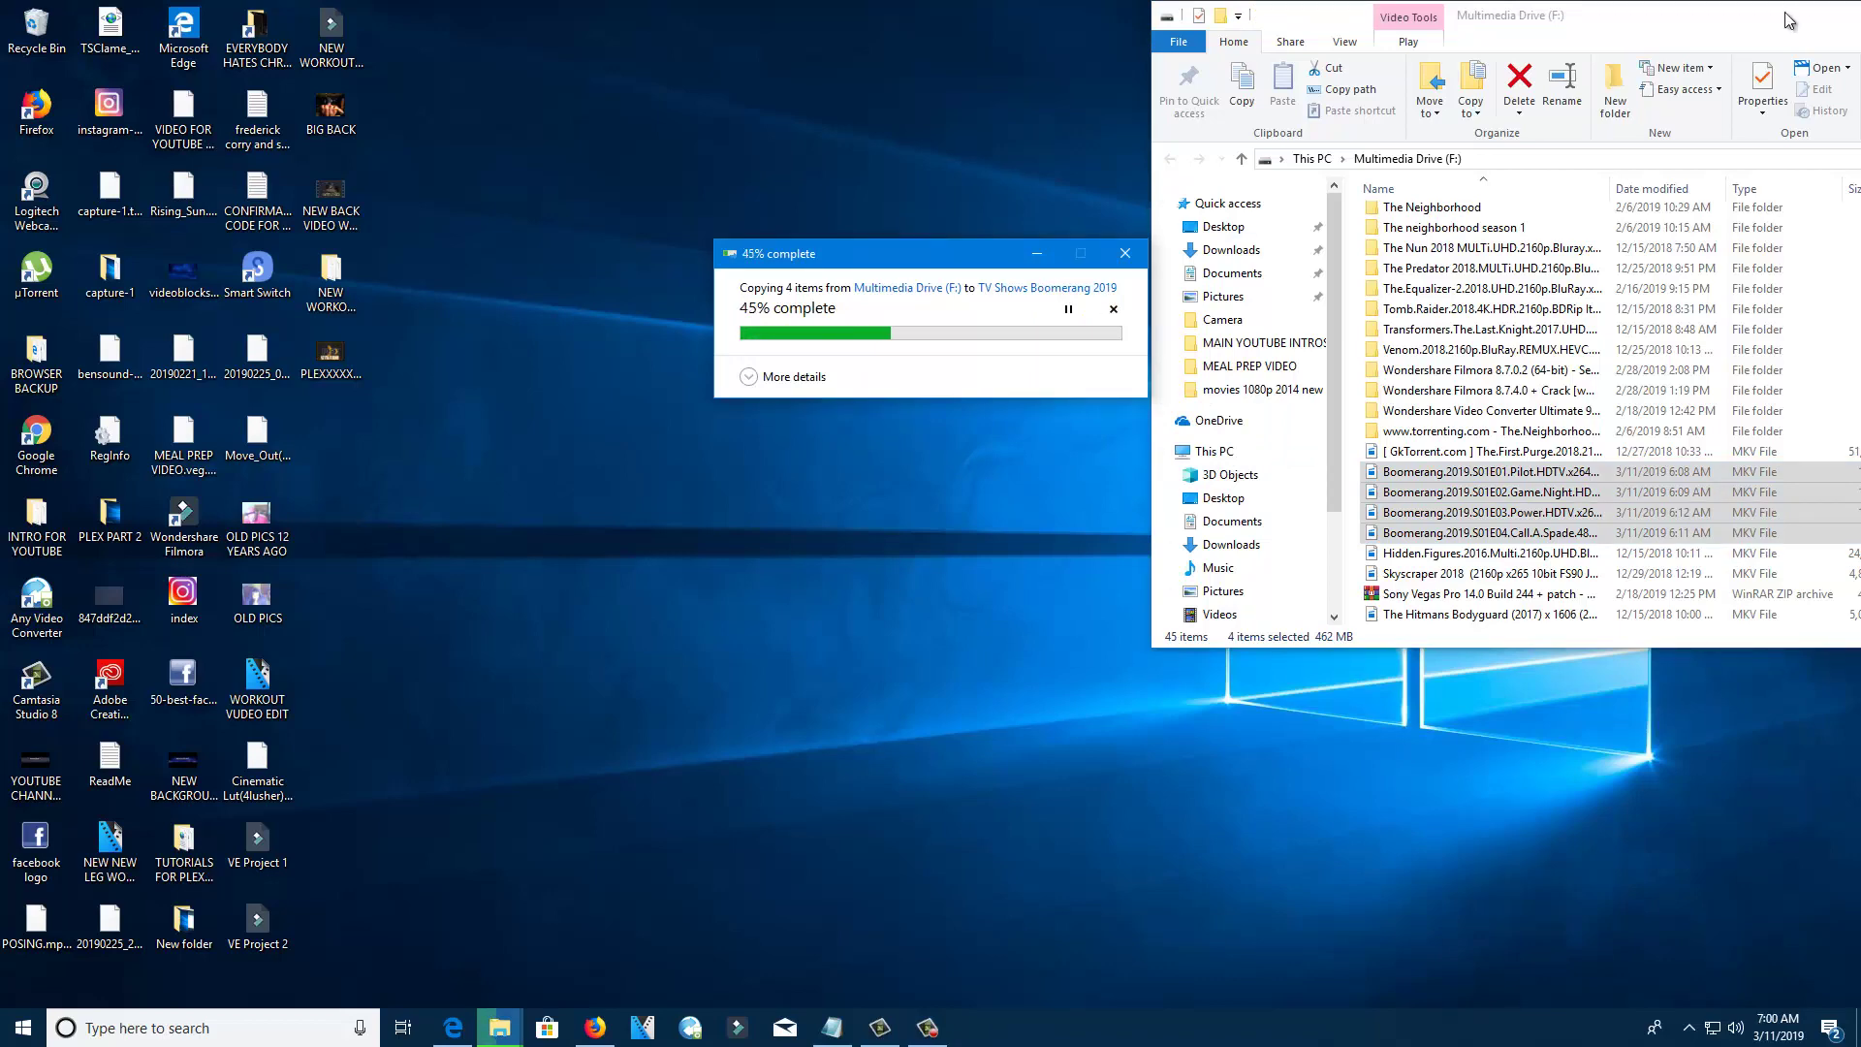
left_click_drag(1791, 17, 1066, 549)
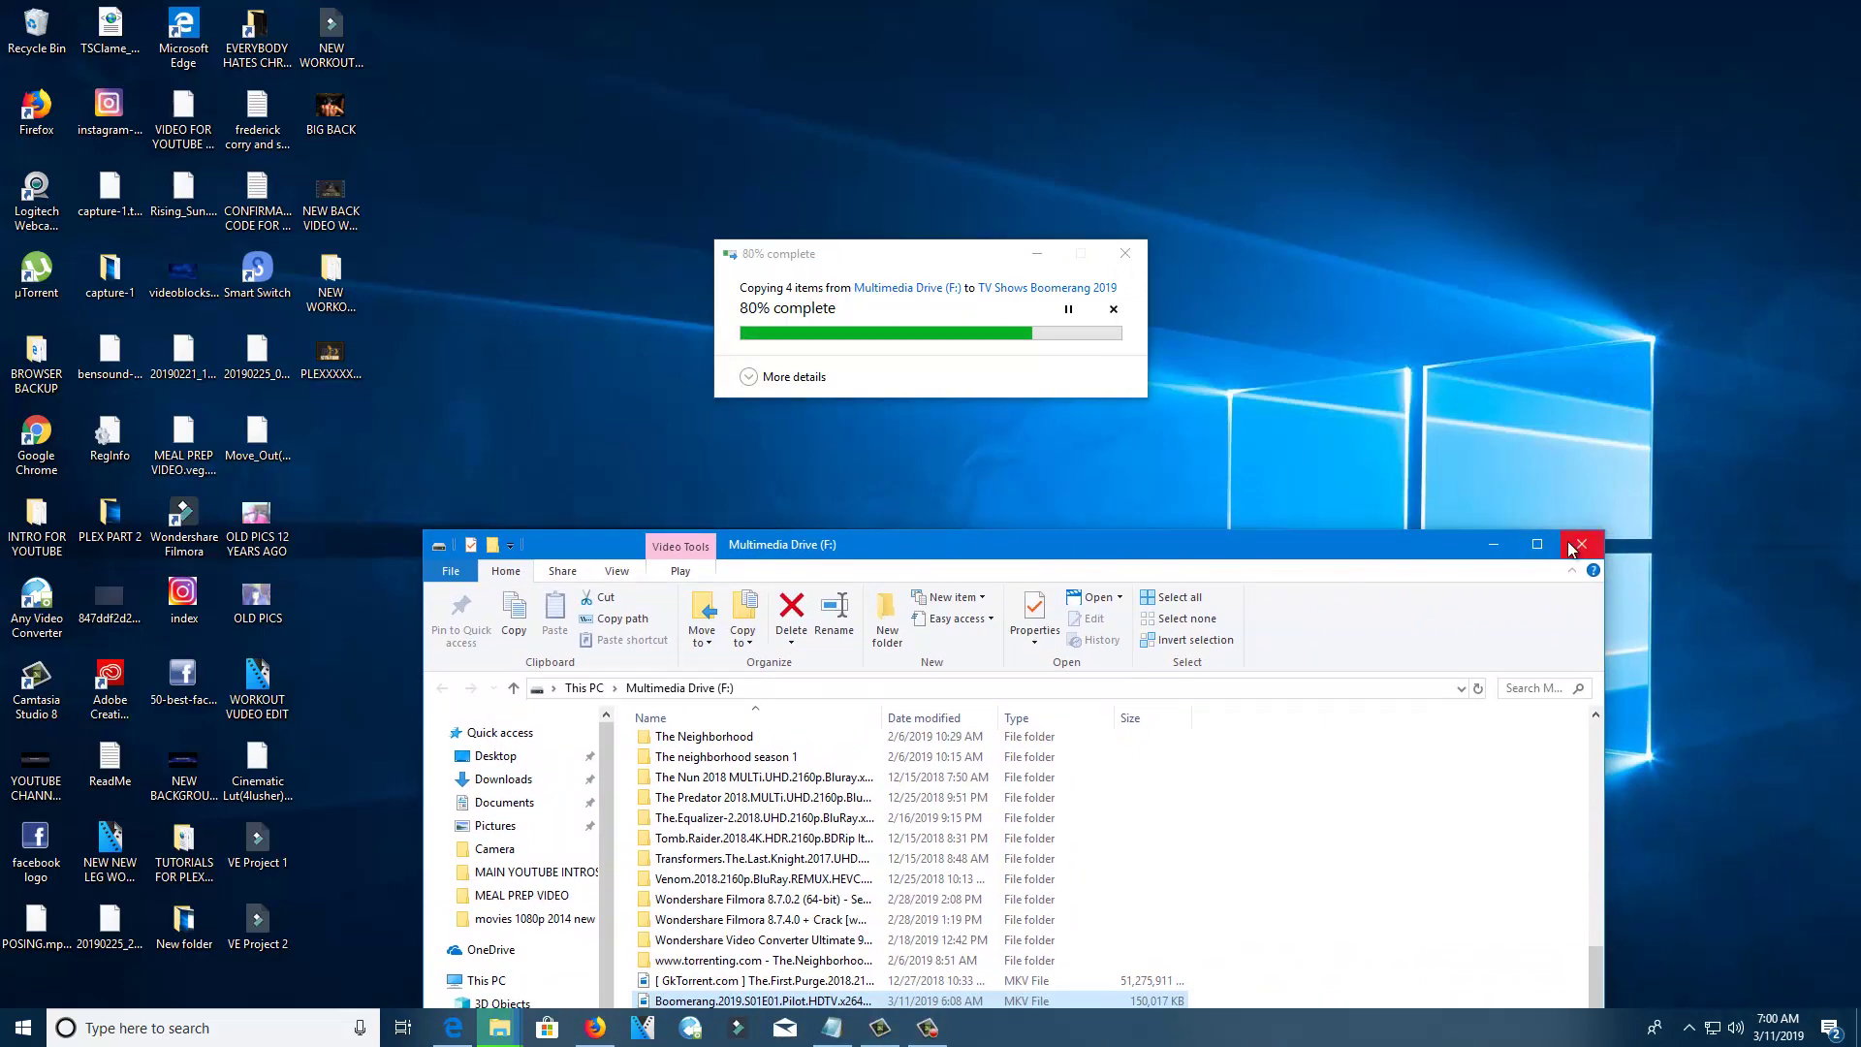
left_click(1495, 544)
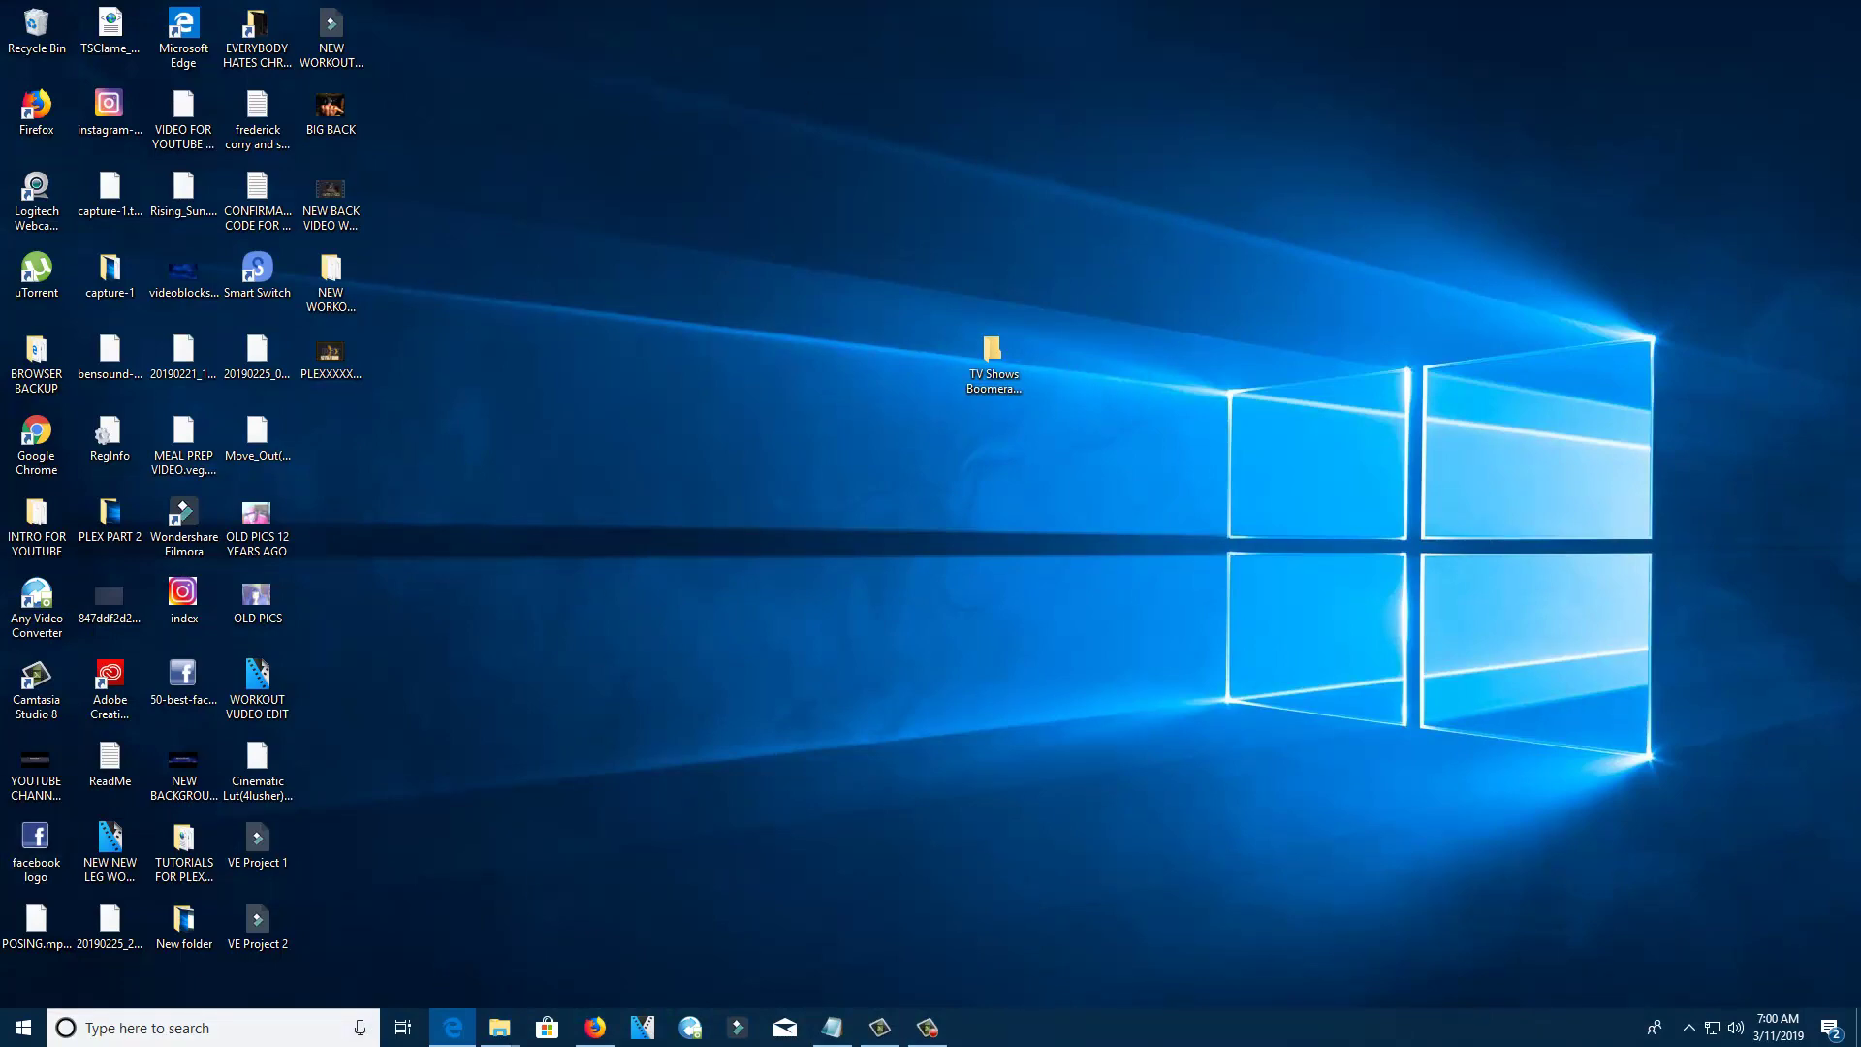
- Back in Plex, add the "TV Shows Boomerang 2019" folder from the user's Desktop on drive C: as the media folder and create the library
left_click(453, 1027)
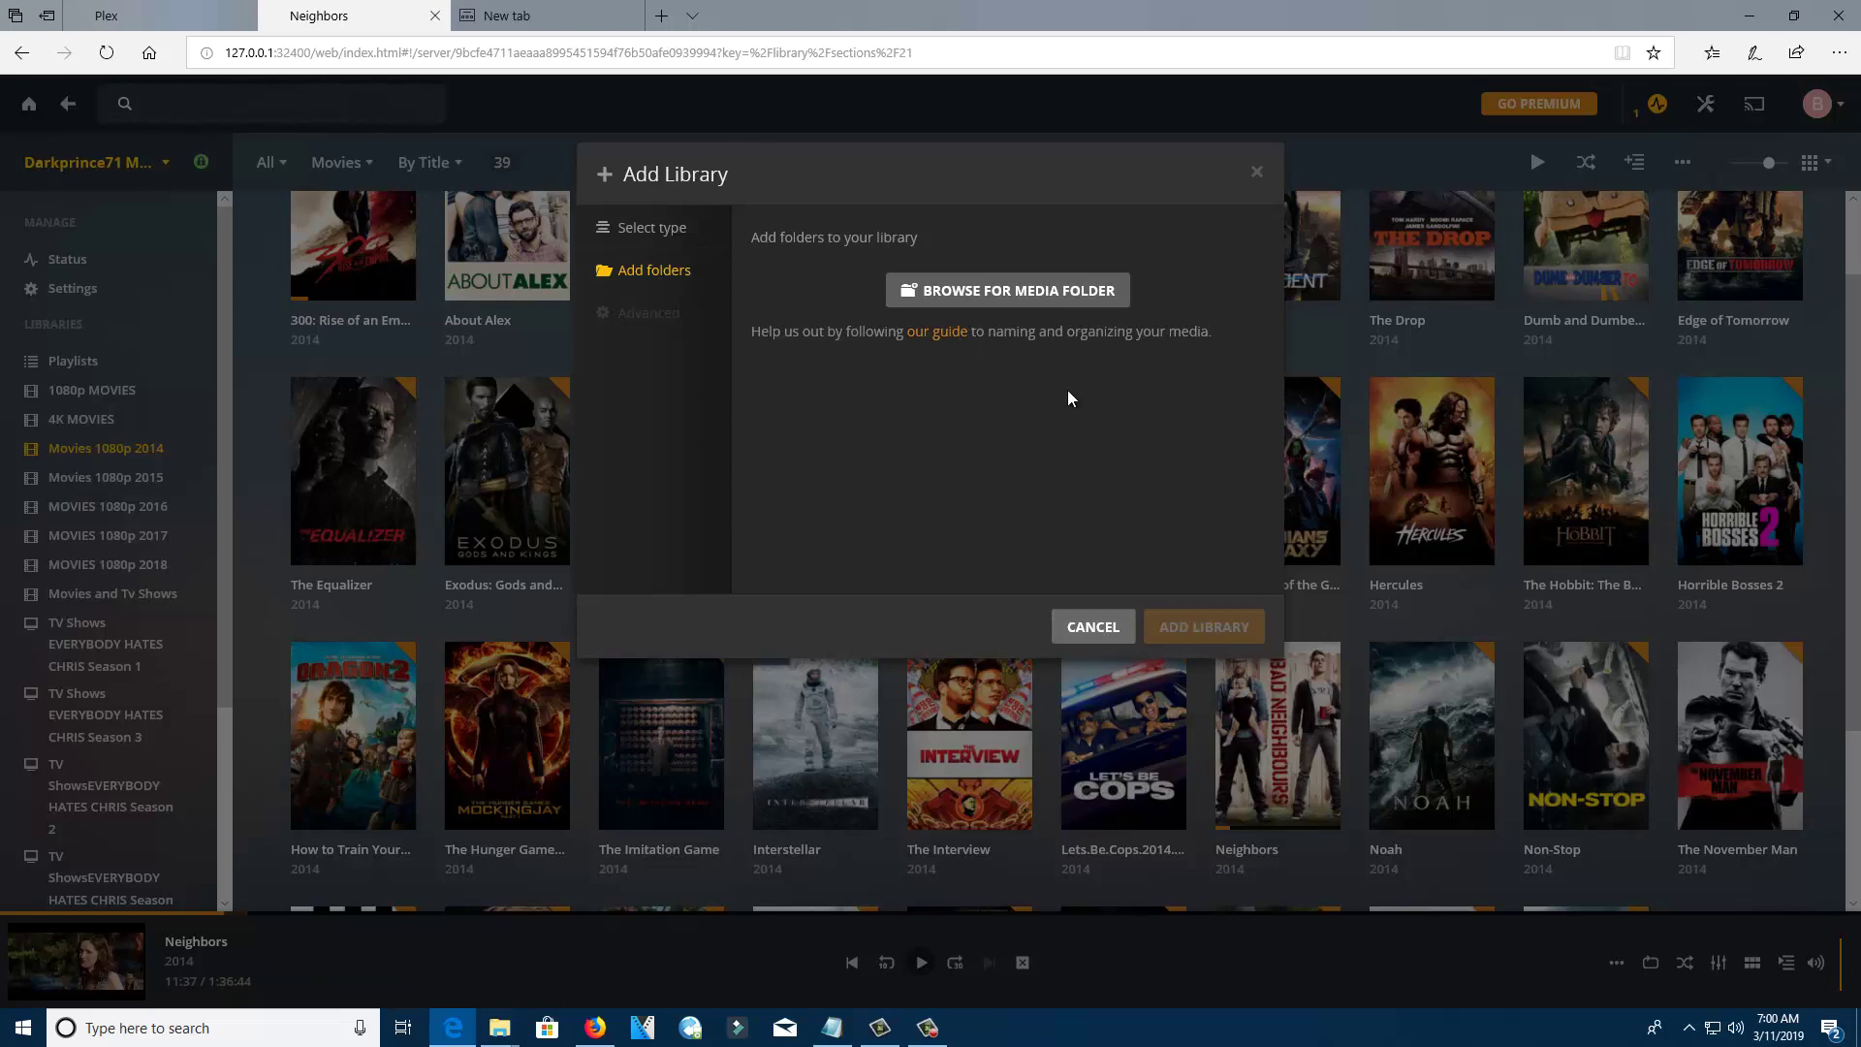
left_click(1039, 305)
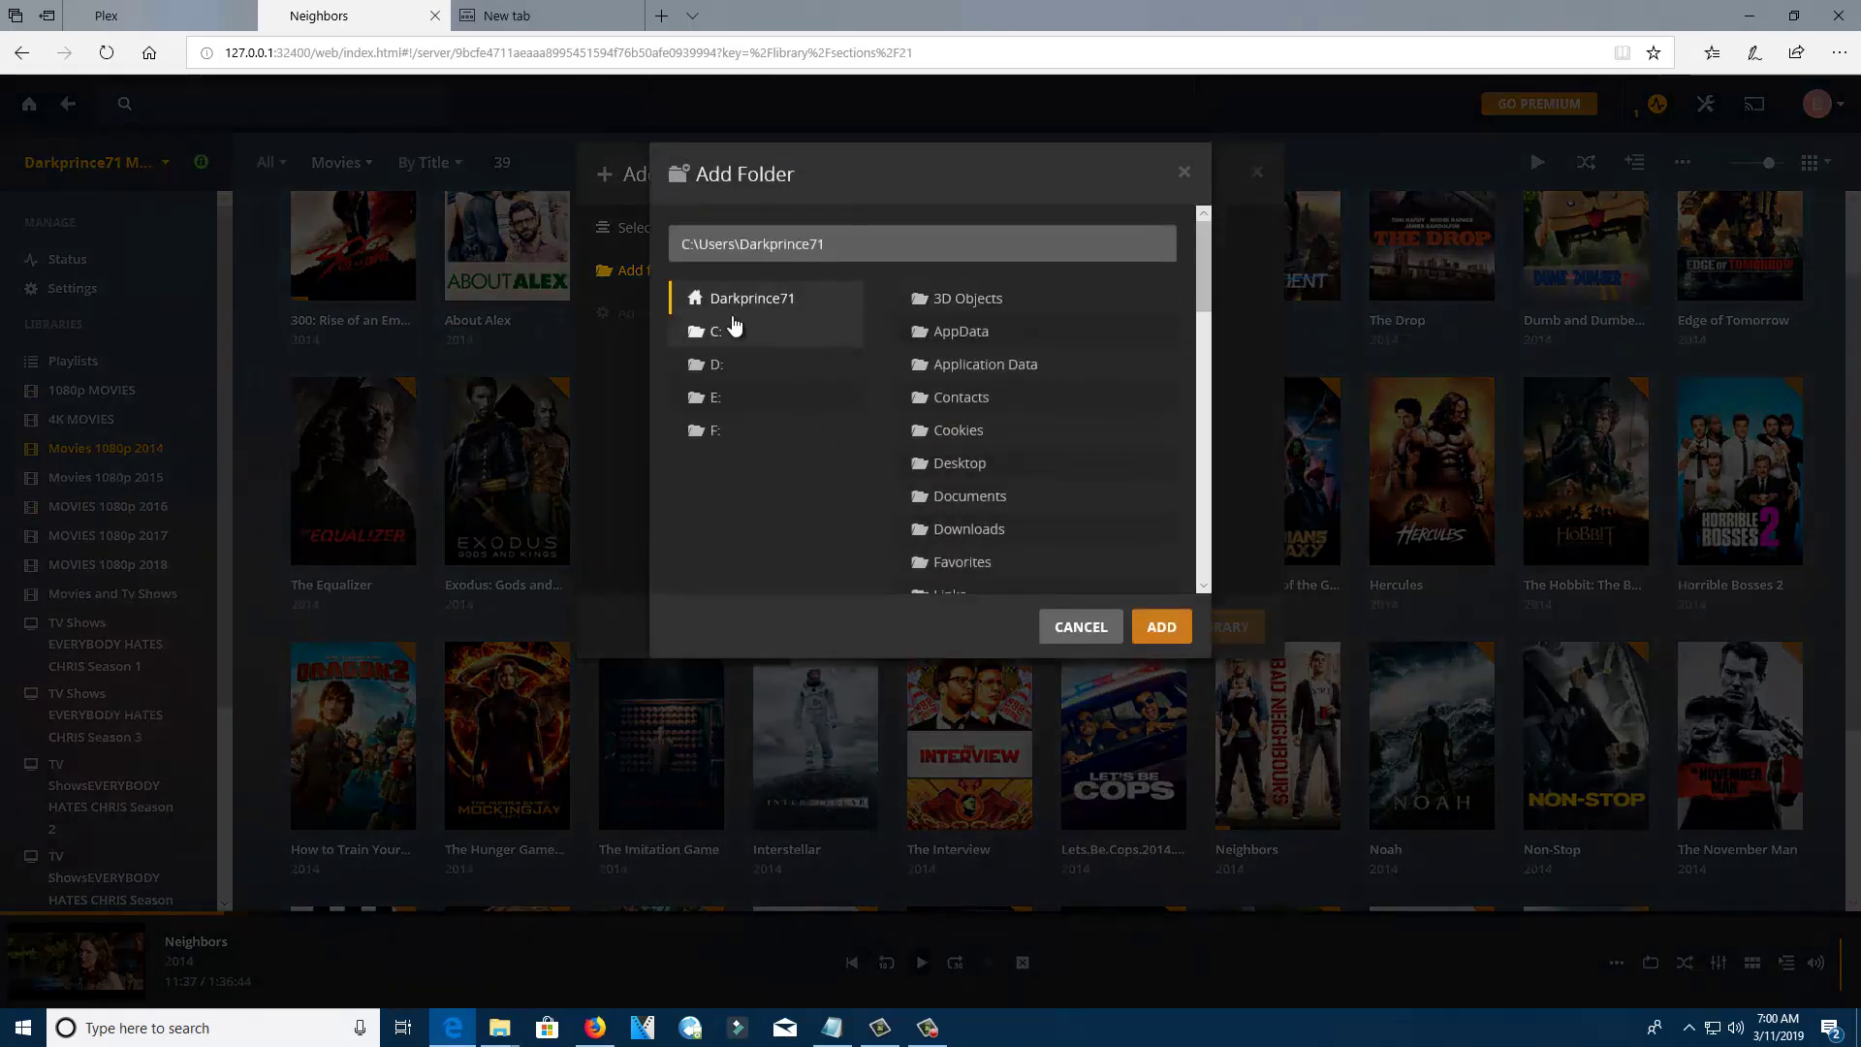
left_click(729, 339)
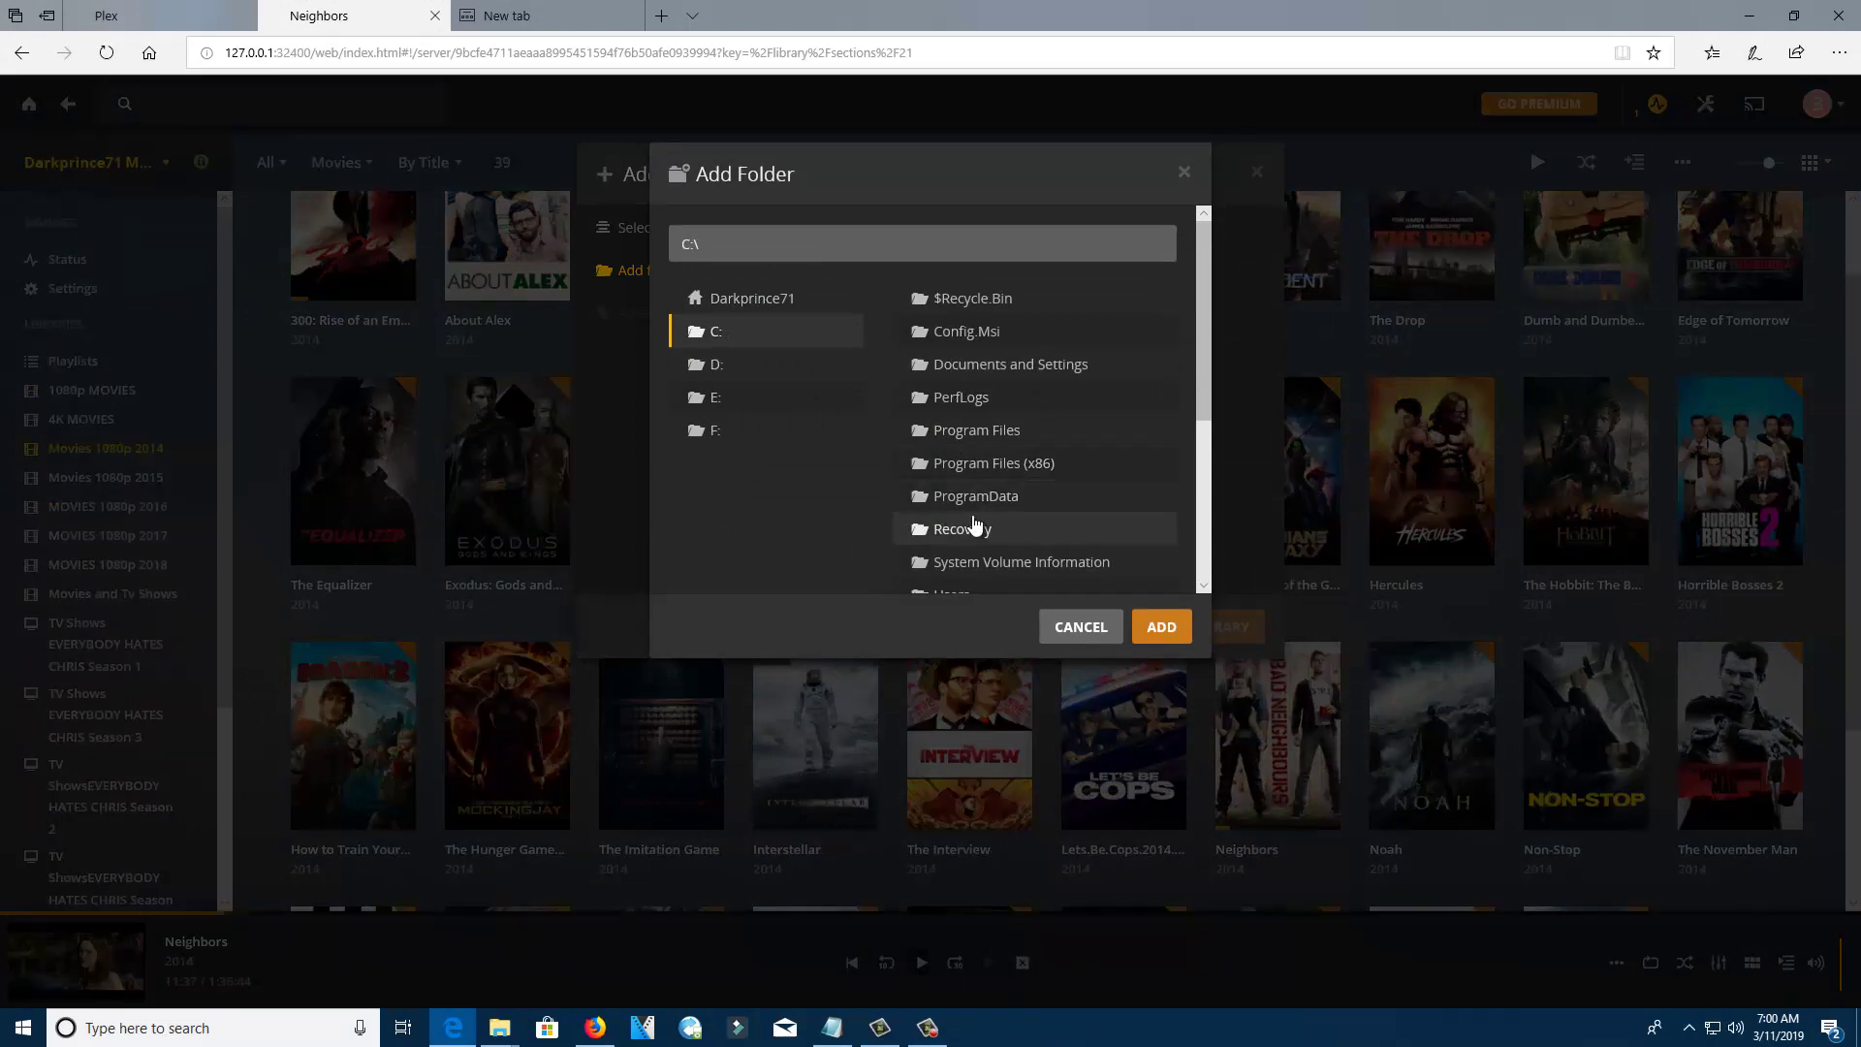
scroll(976, 524, "down", 2)
left_click(972, 478)
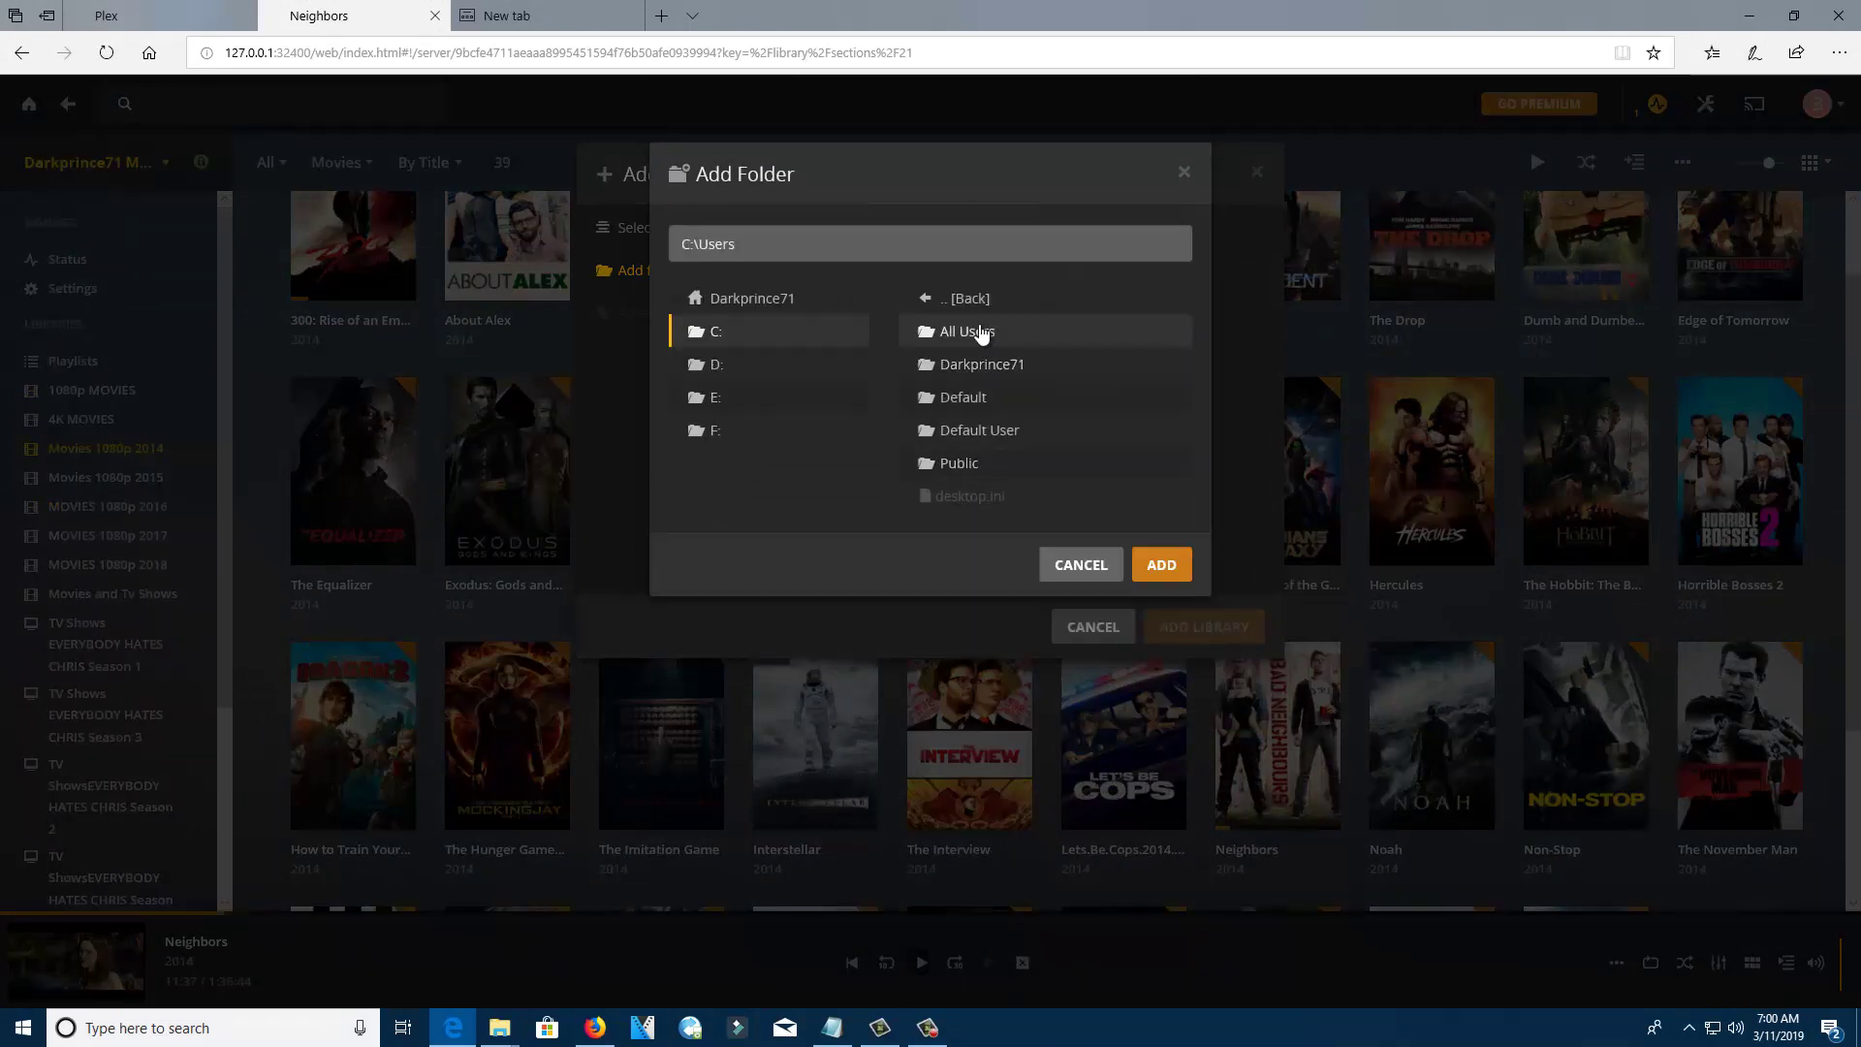
left_click(979, 368)
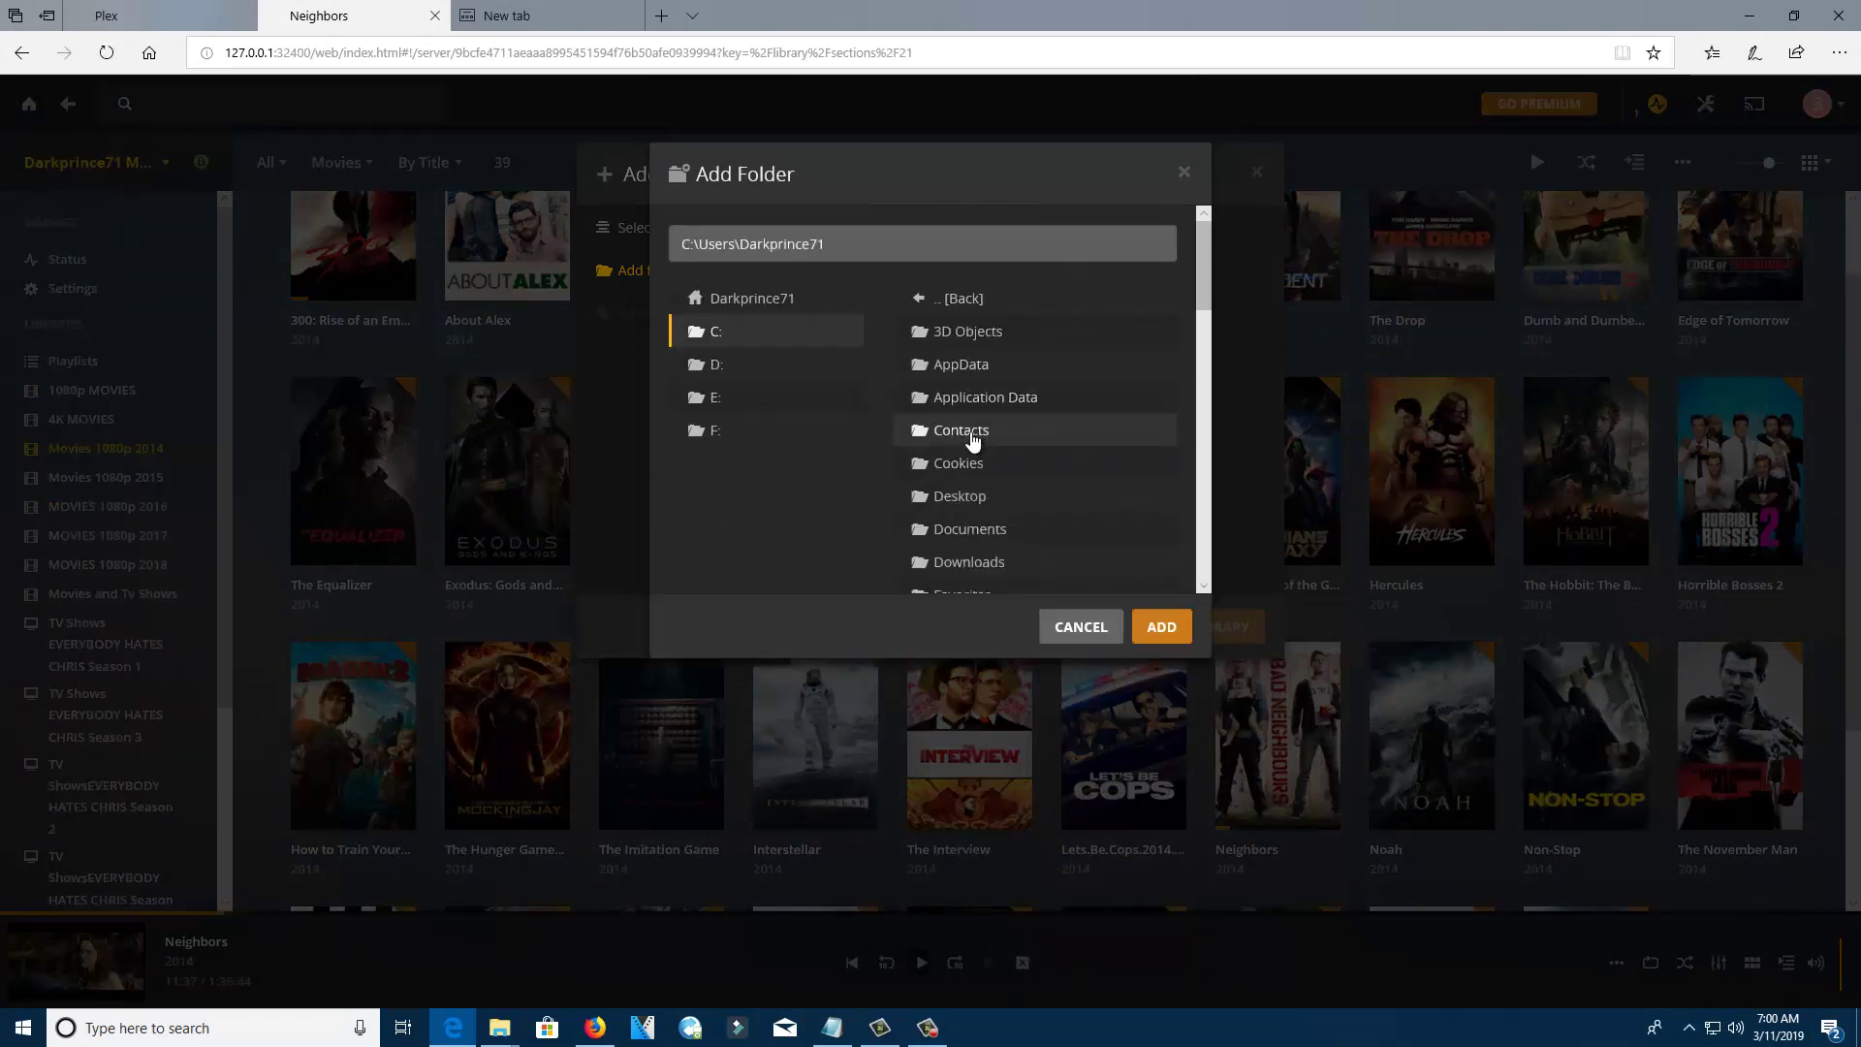
left_click(970, 495)
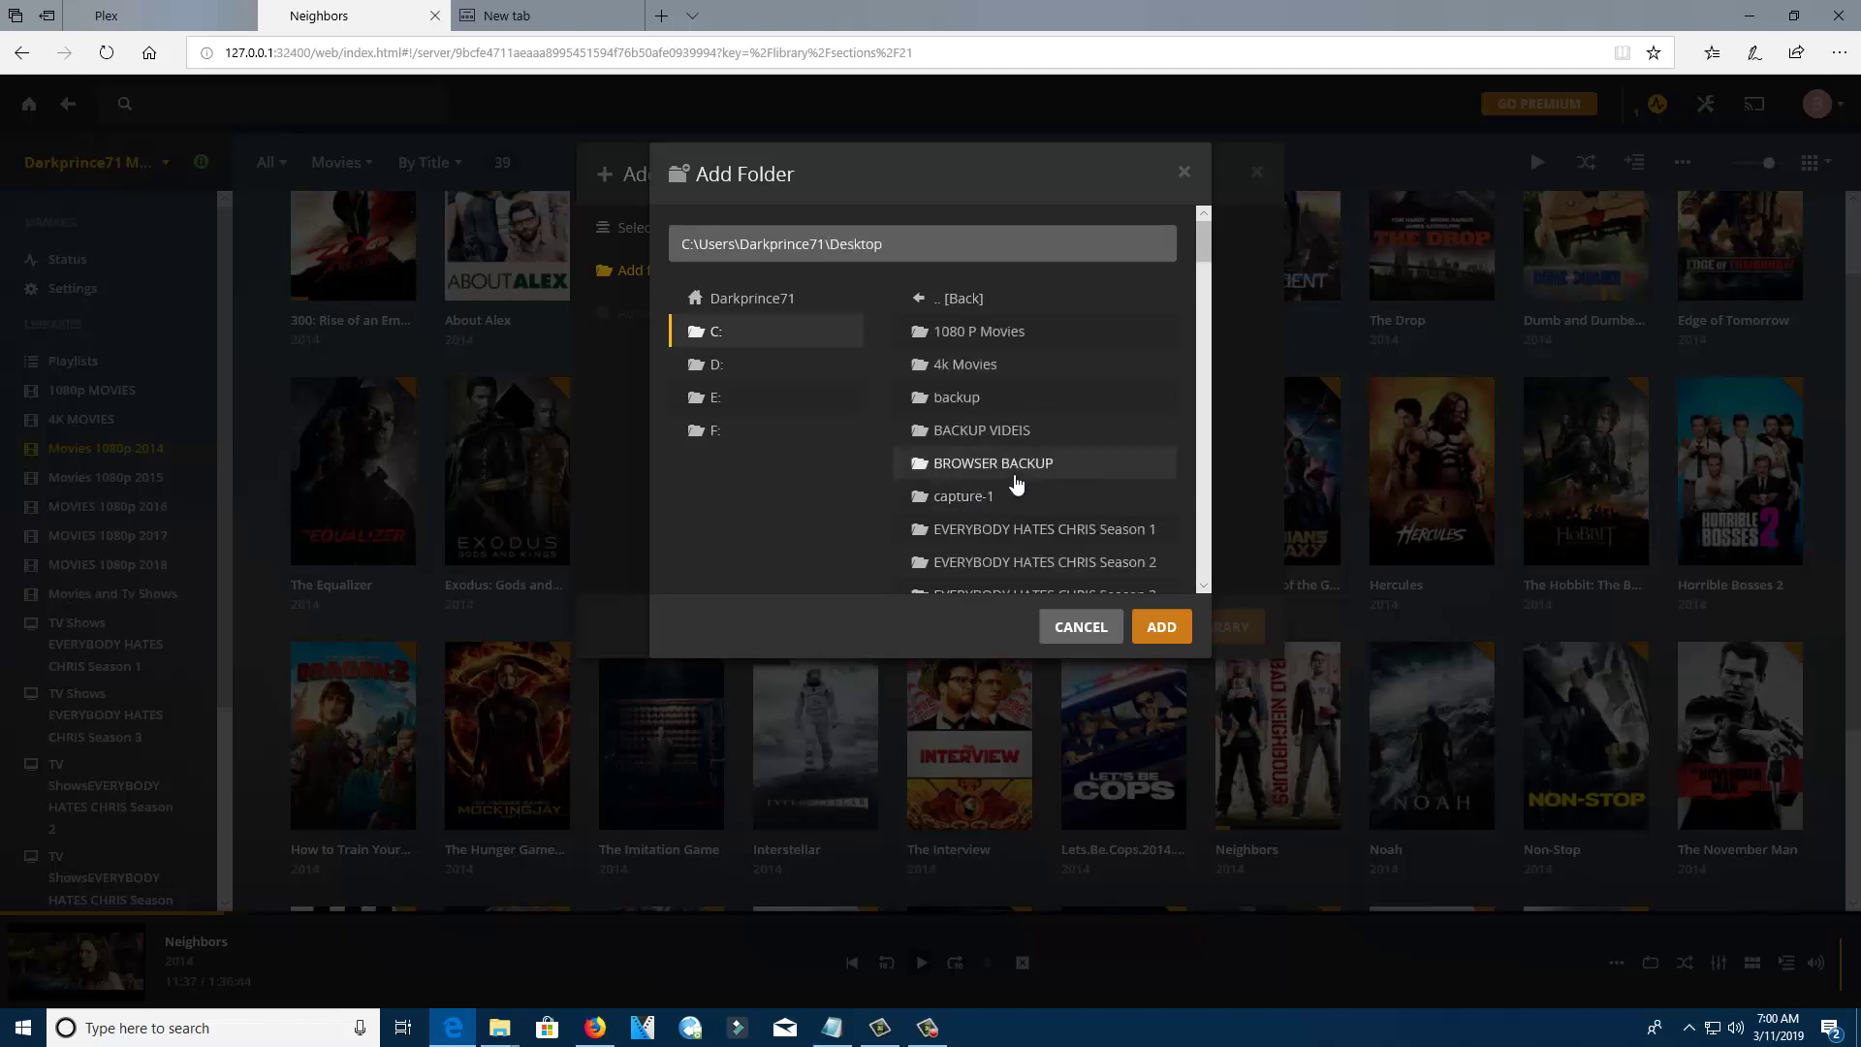
scroll(1015, 481, "down", 1)
scroll(1016, 482, "down", 3)
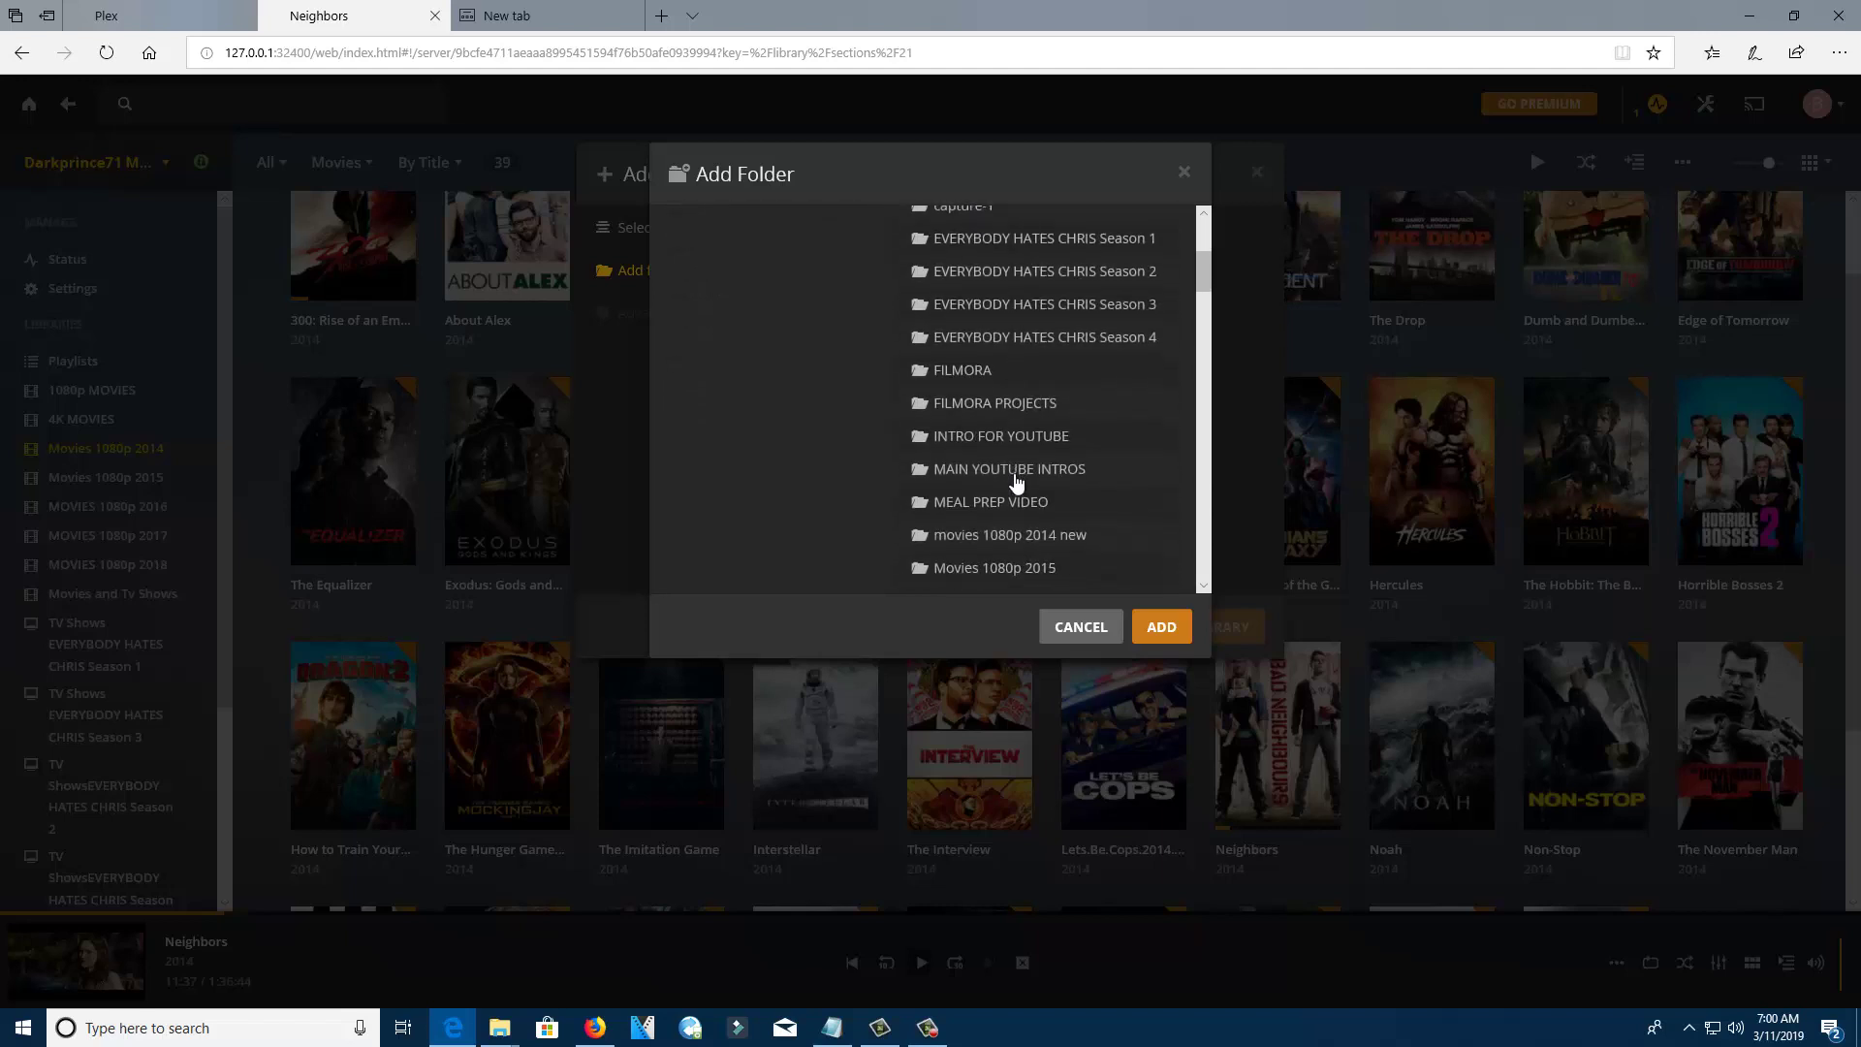
scroll(1016, 482, "down", 4)
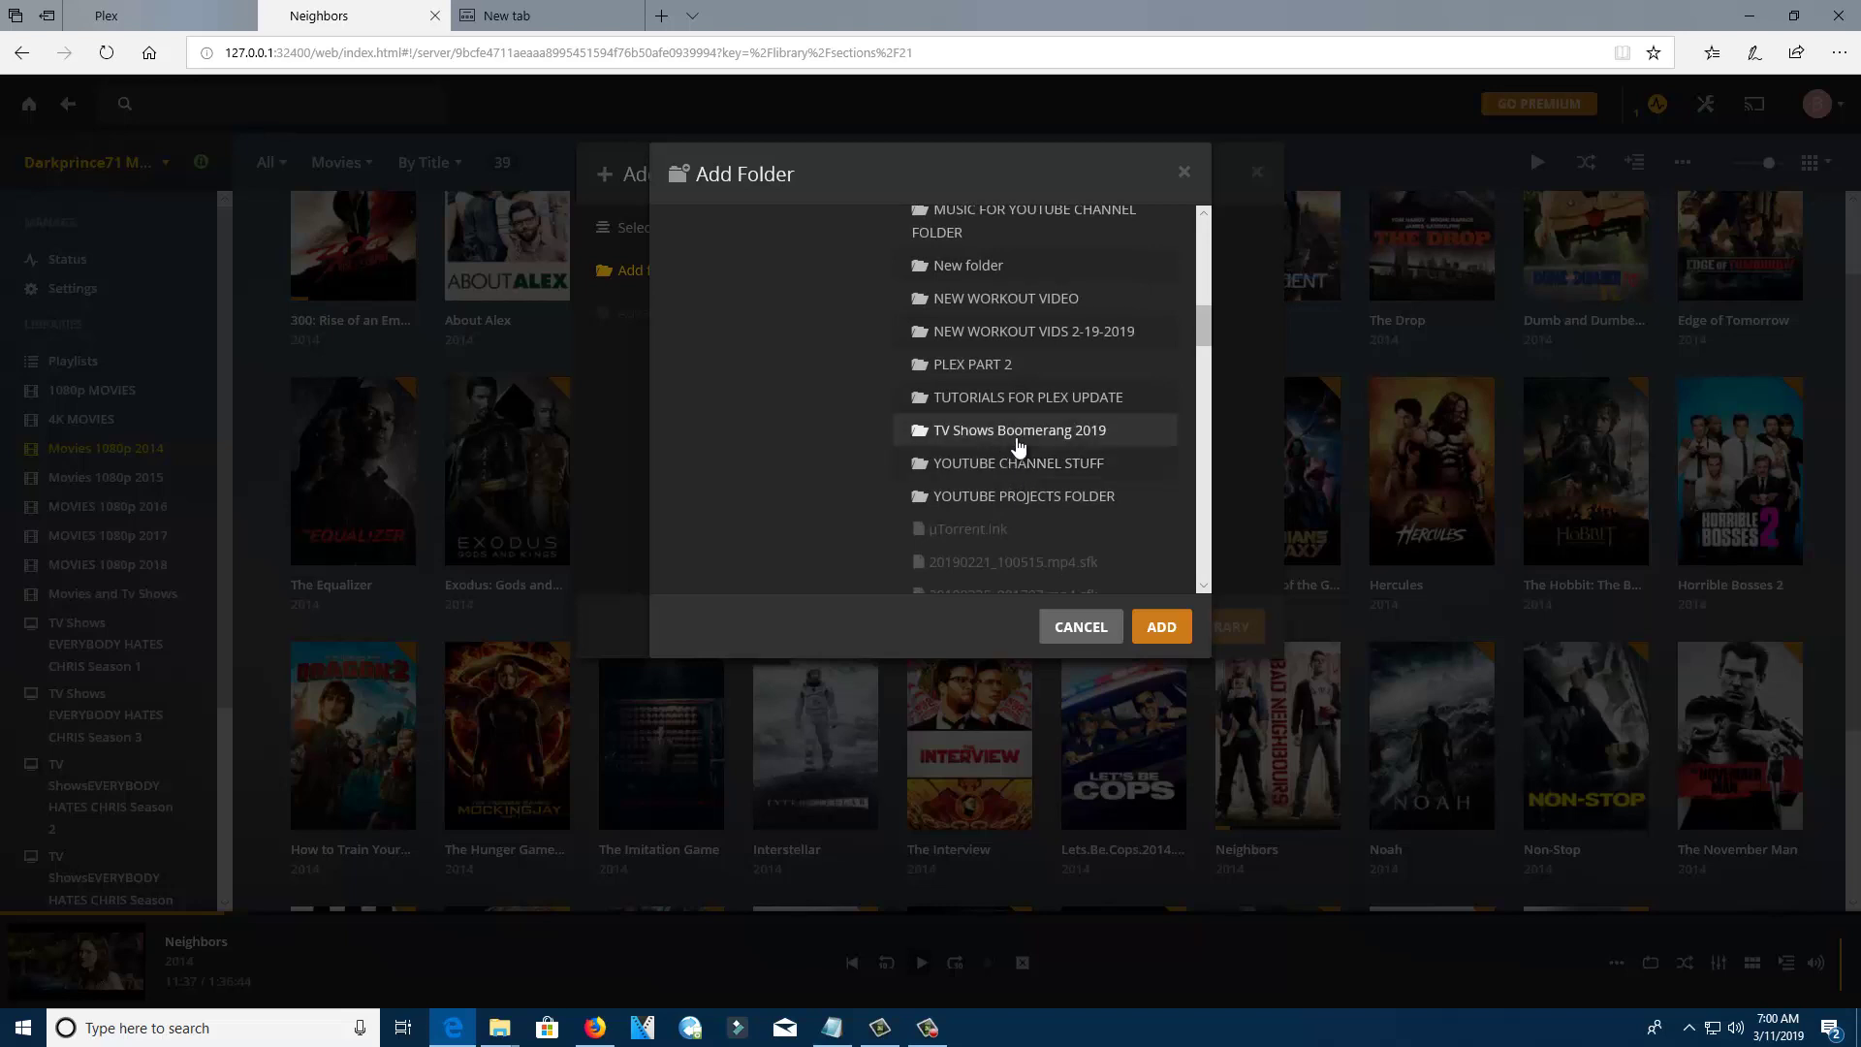
left_click(1017, 441)
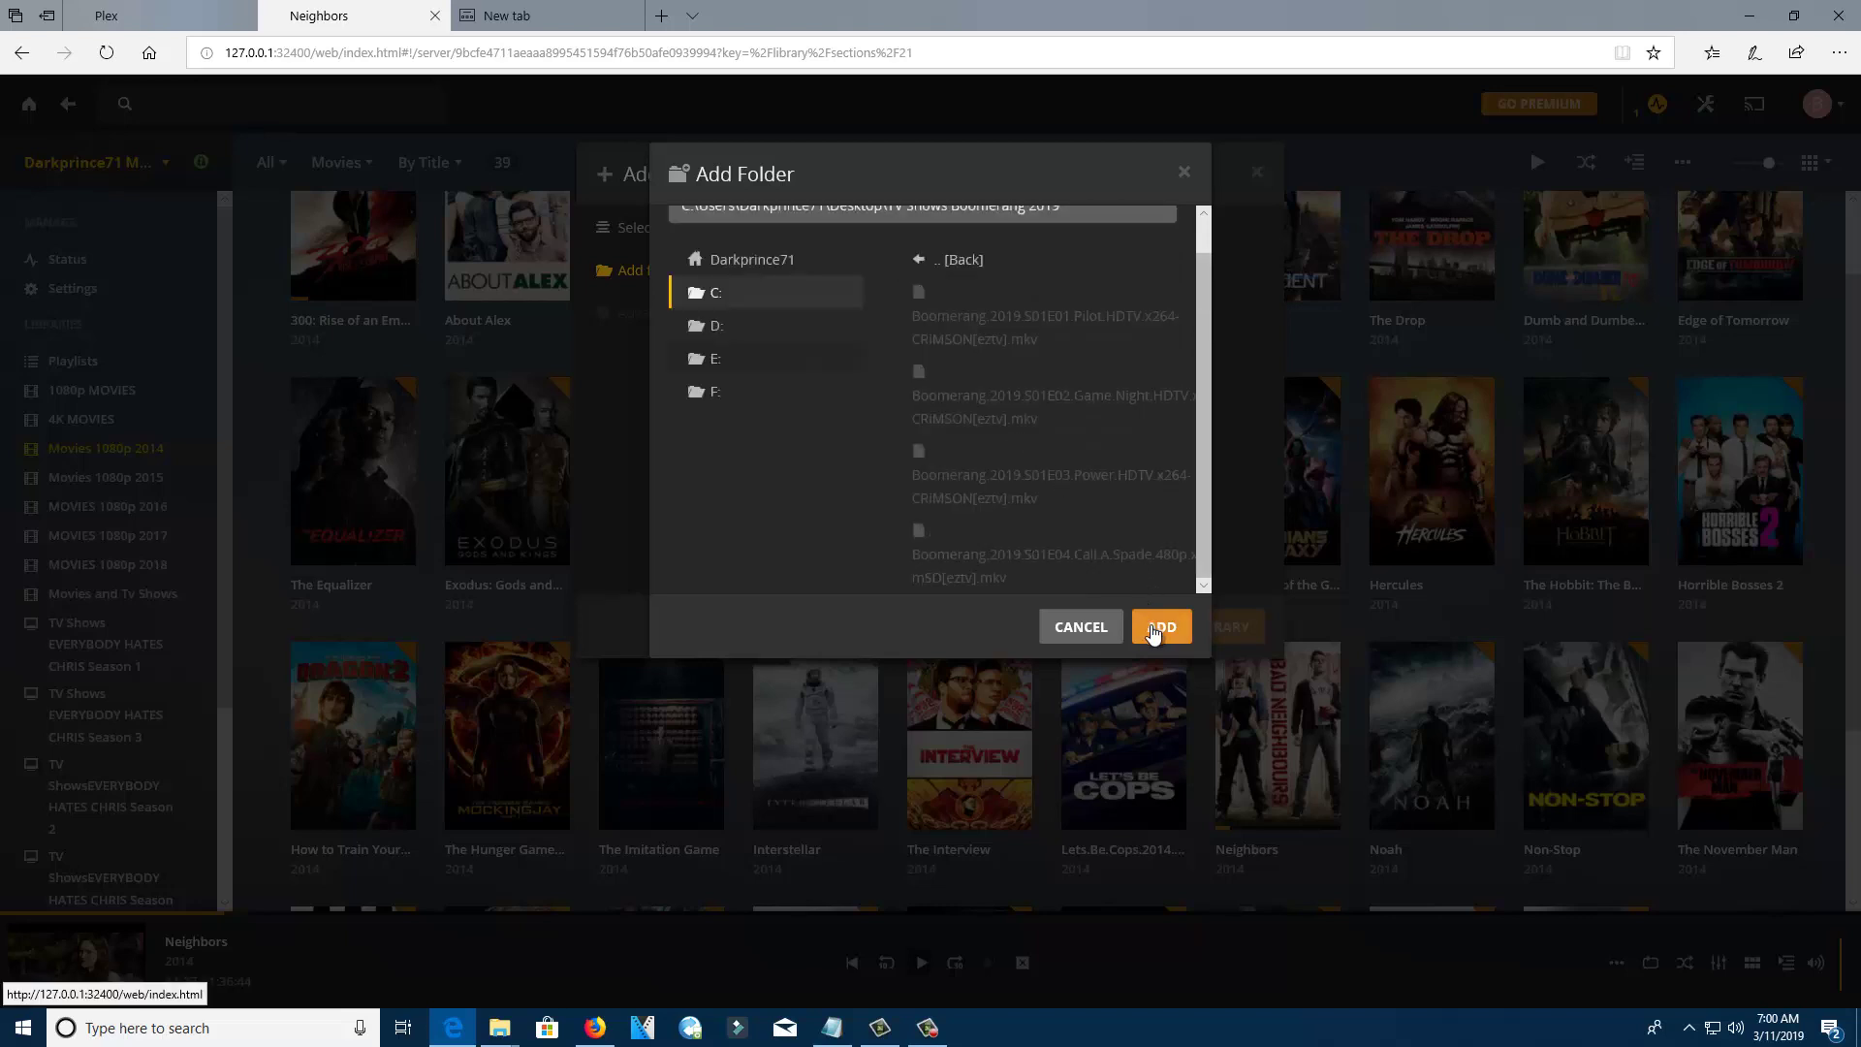
left_click(1156, 628)
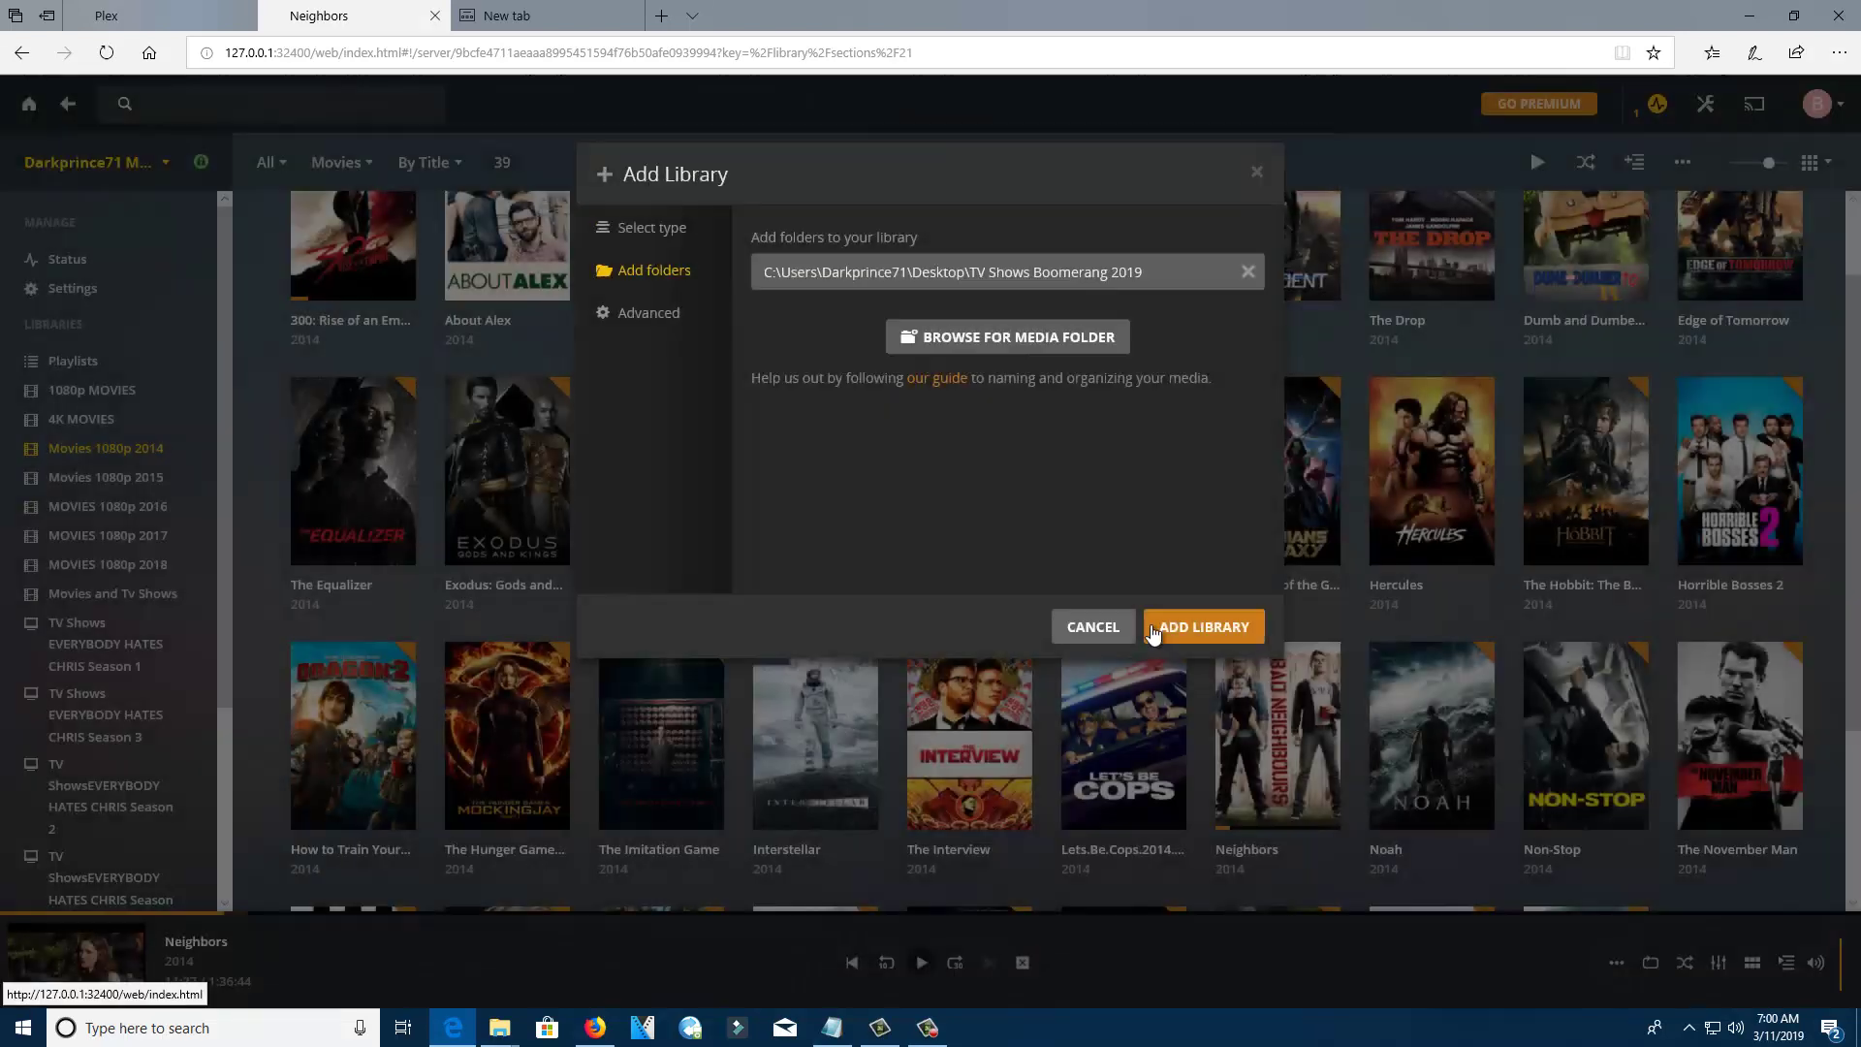
left_click(1204, 627)
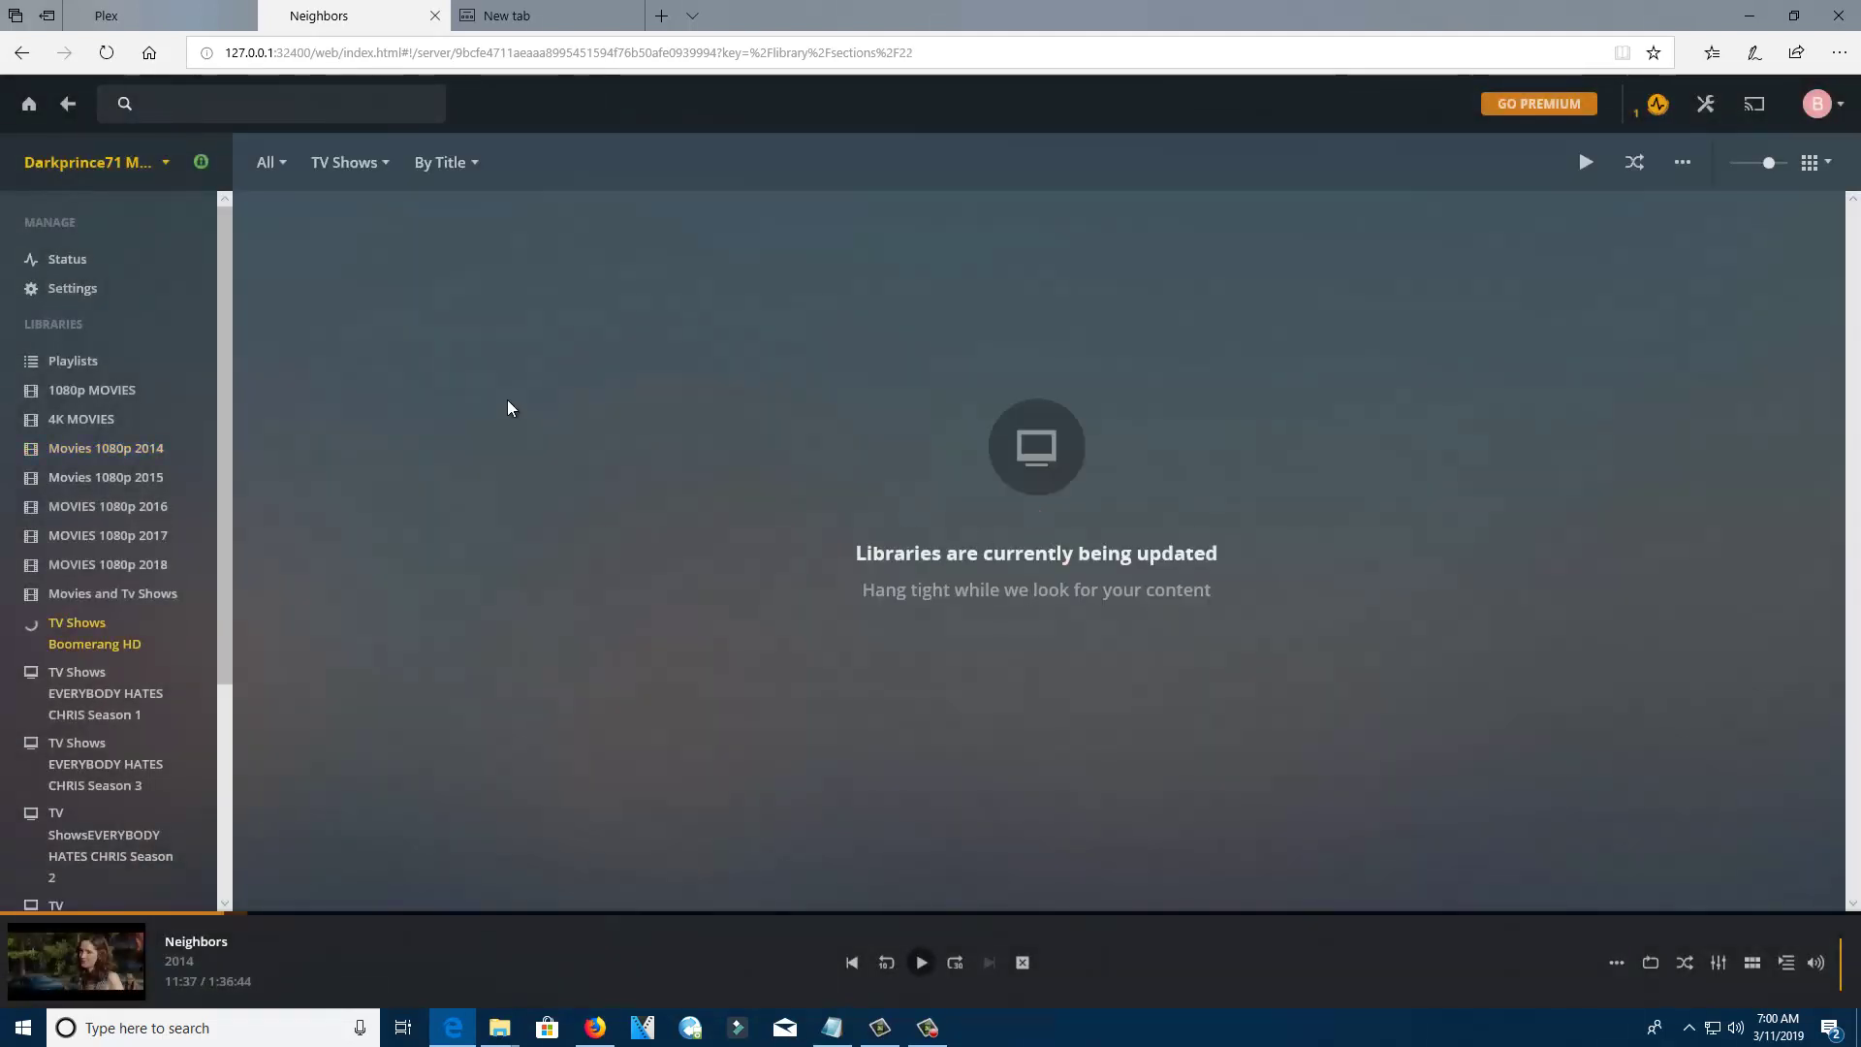
- Test playback of the Boomerang (2019) pilot from the TV Shows Boomerang HD library, skipping to 8:09, then pause it and return to the library
left_click(85, 627)
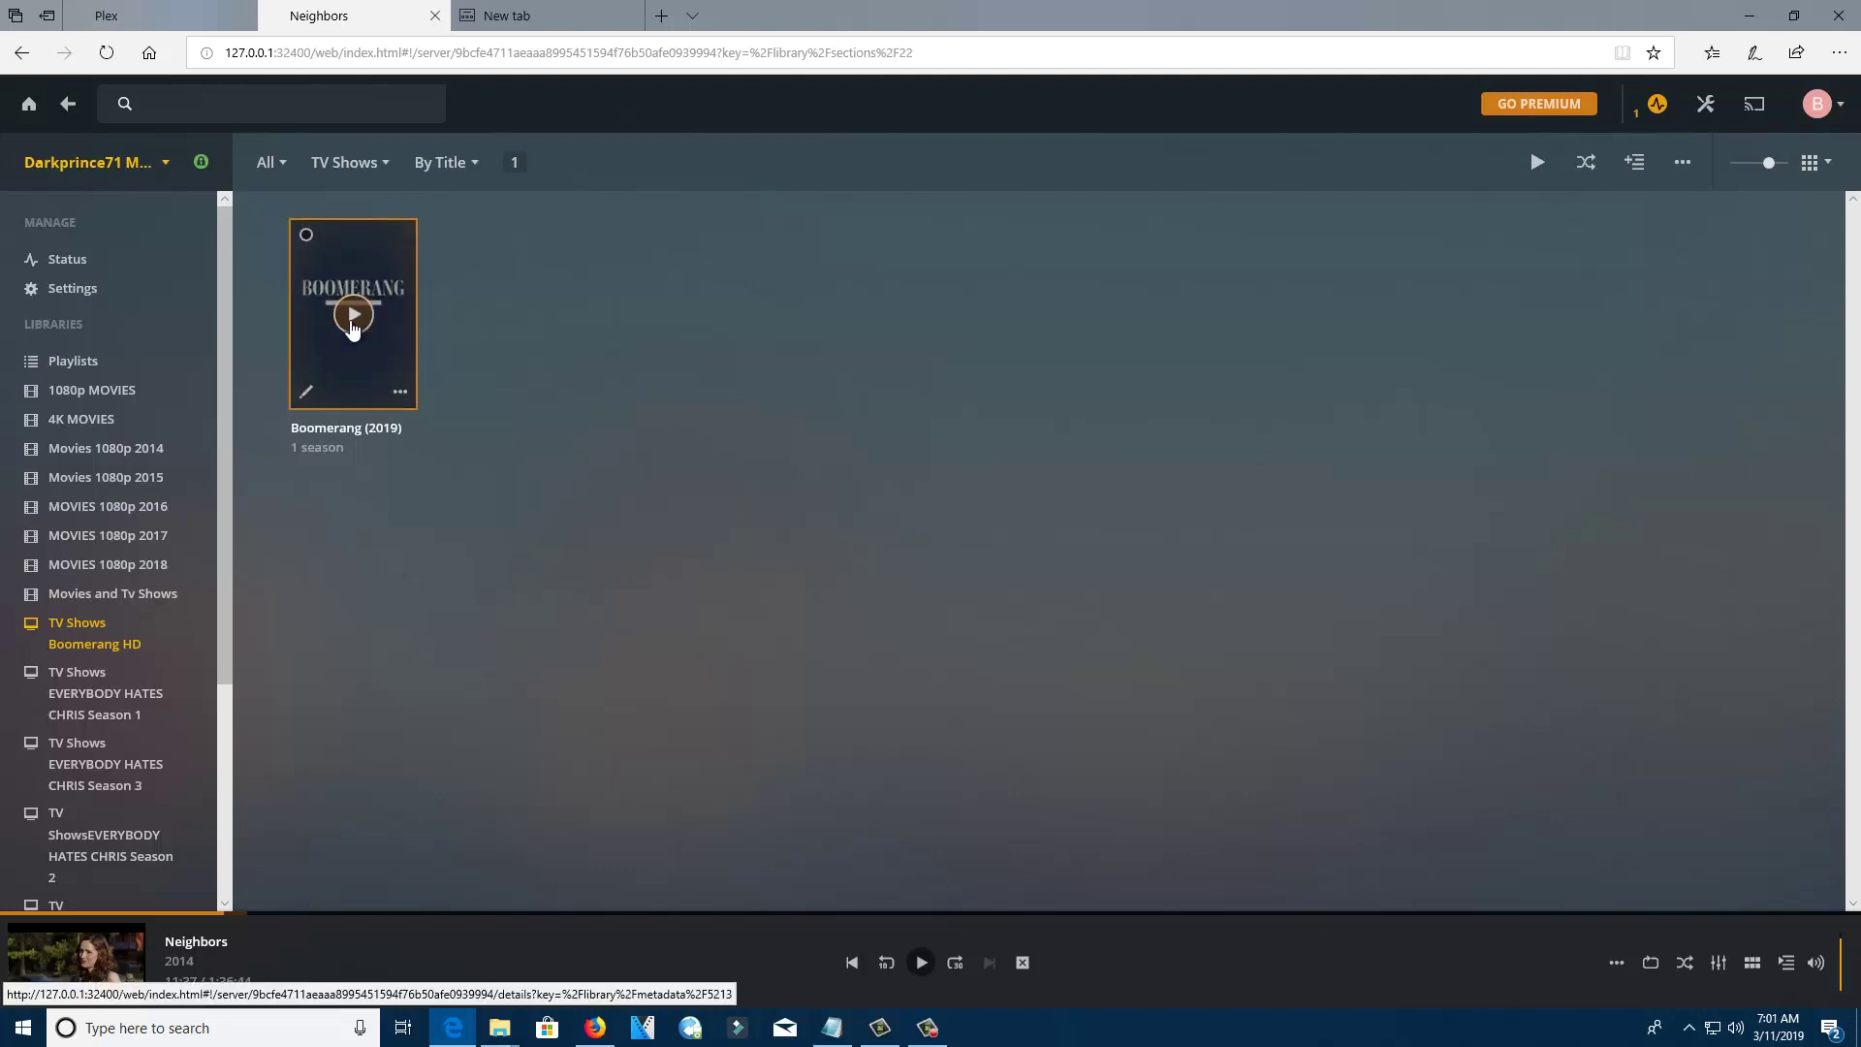
left_click(352, 316)
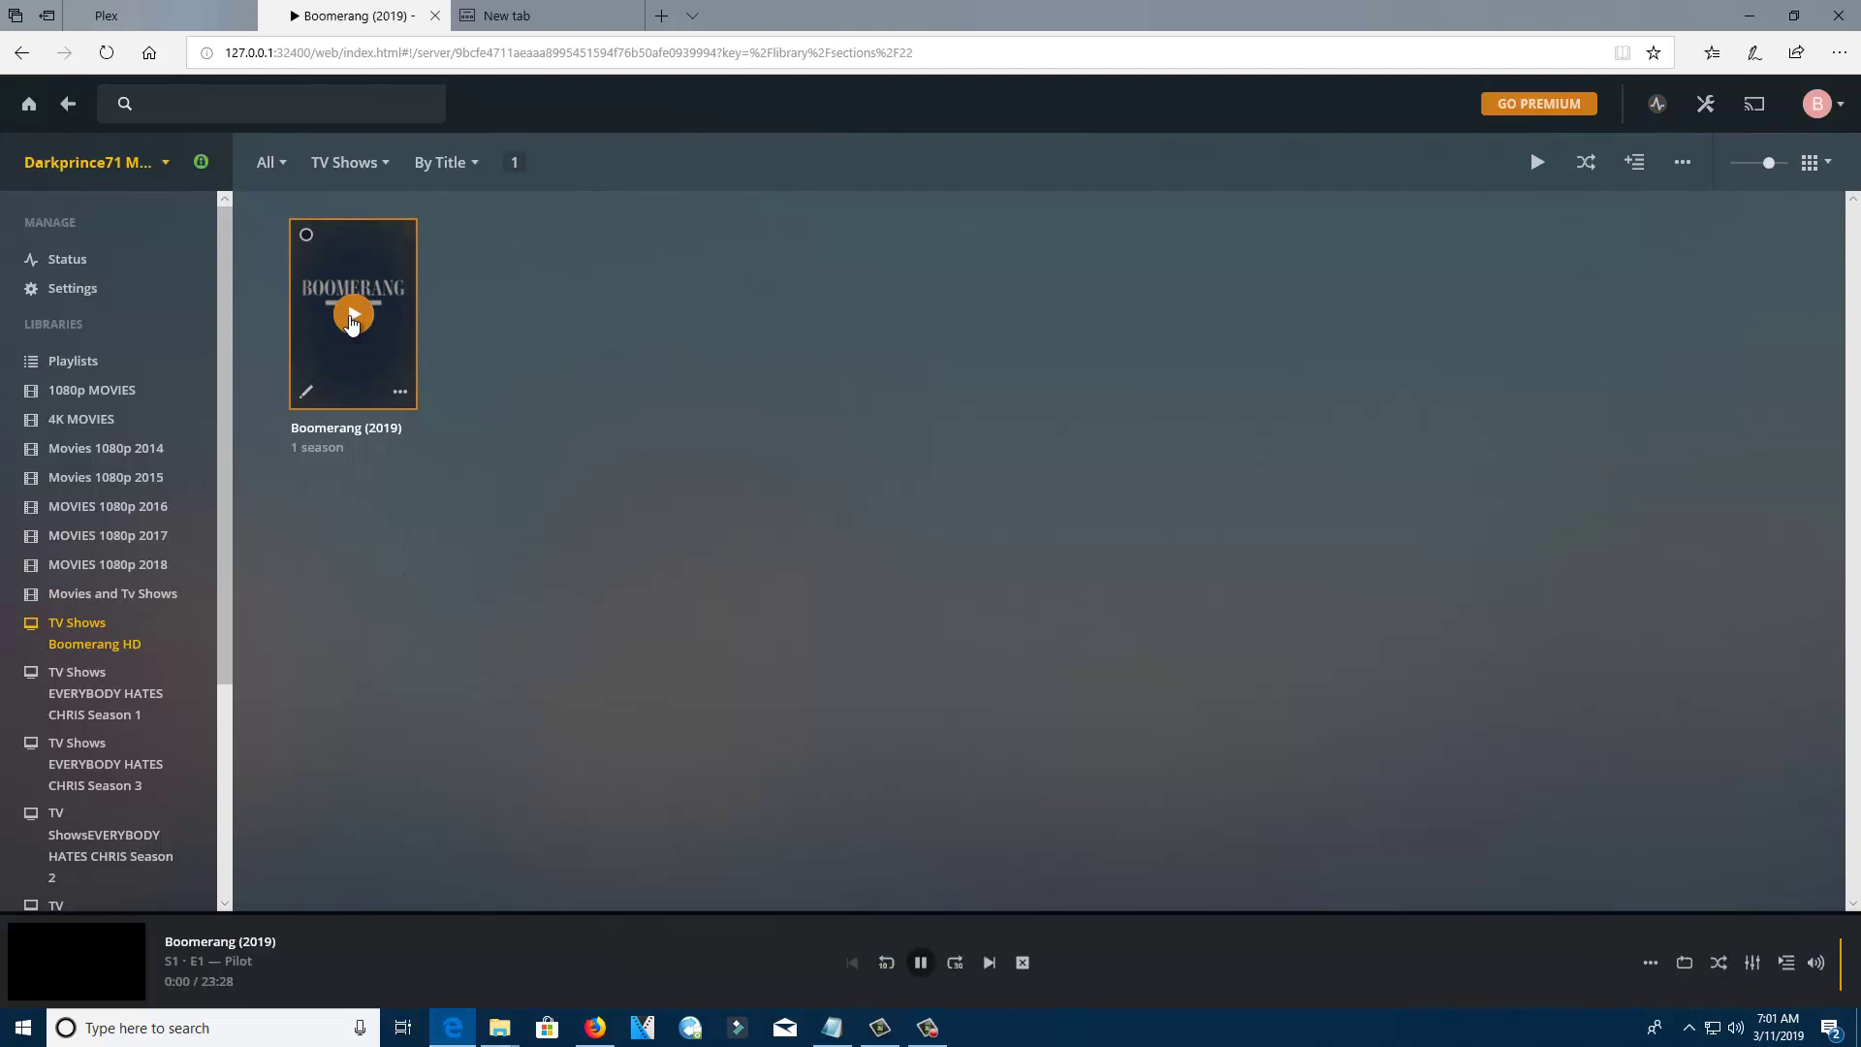
left_click(92, 934)
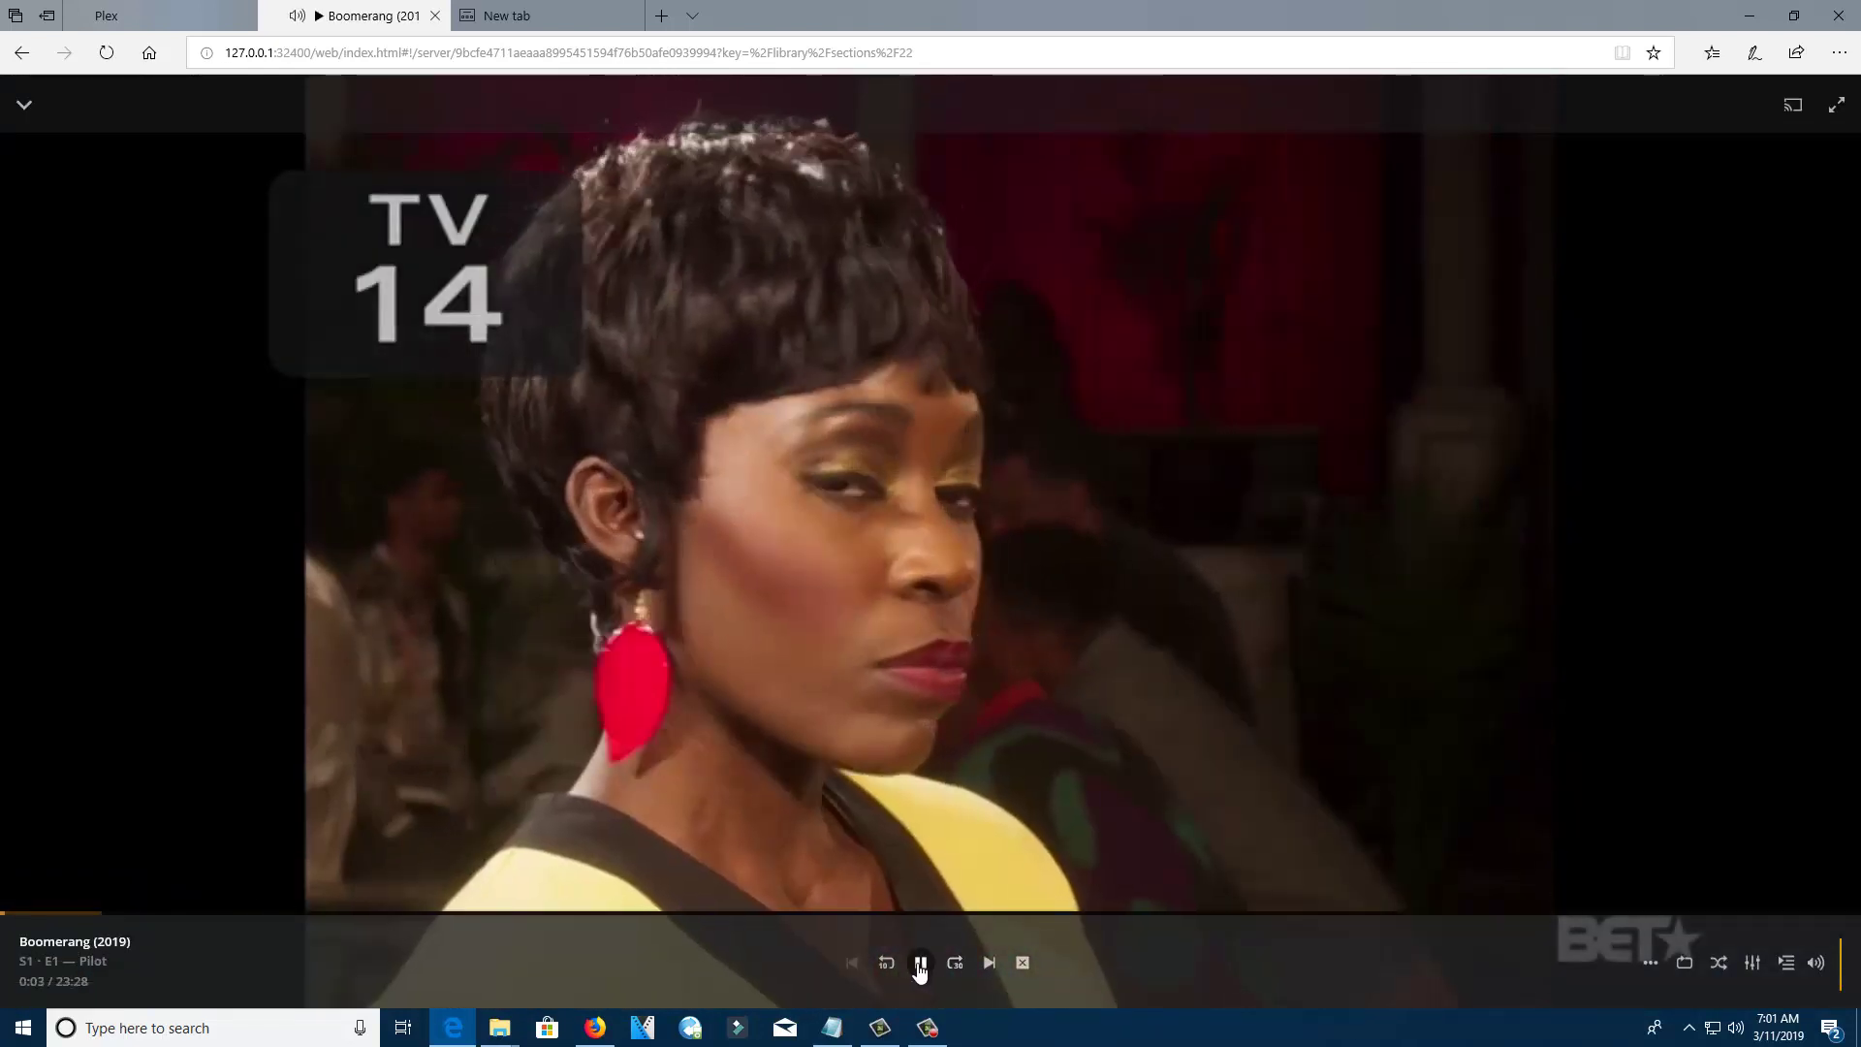
left_click(921, 963)
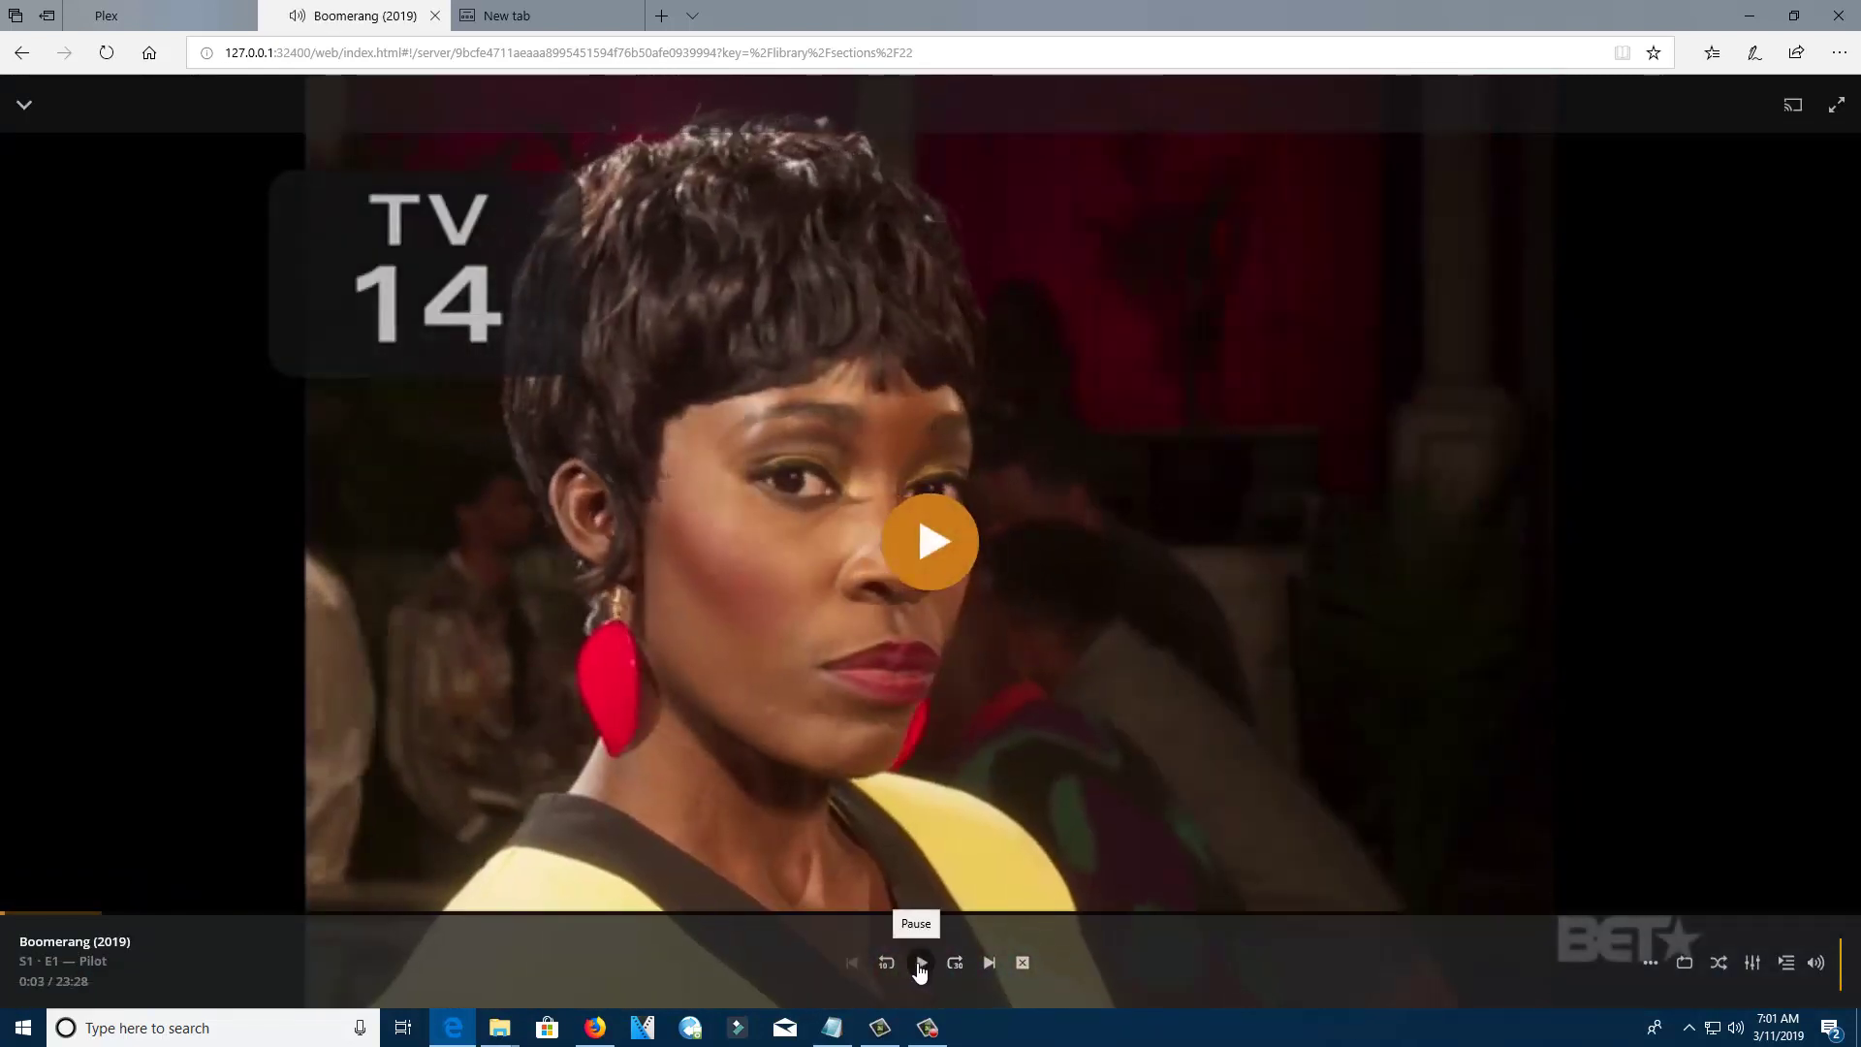
left_click(646, 912)
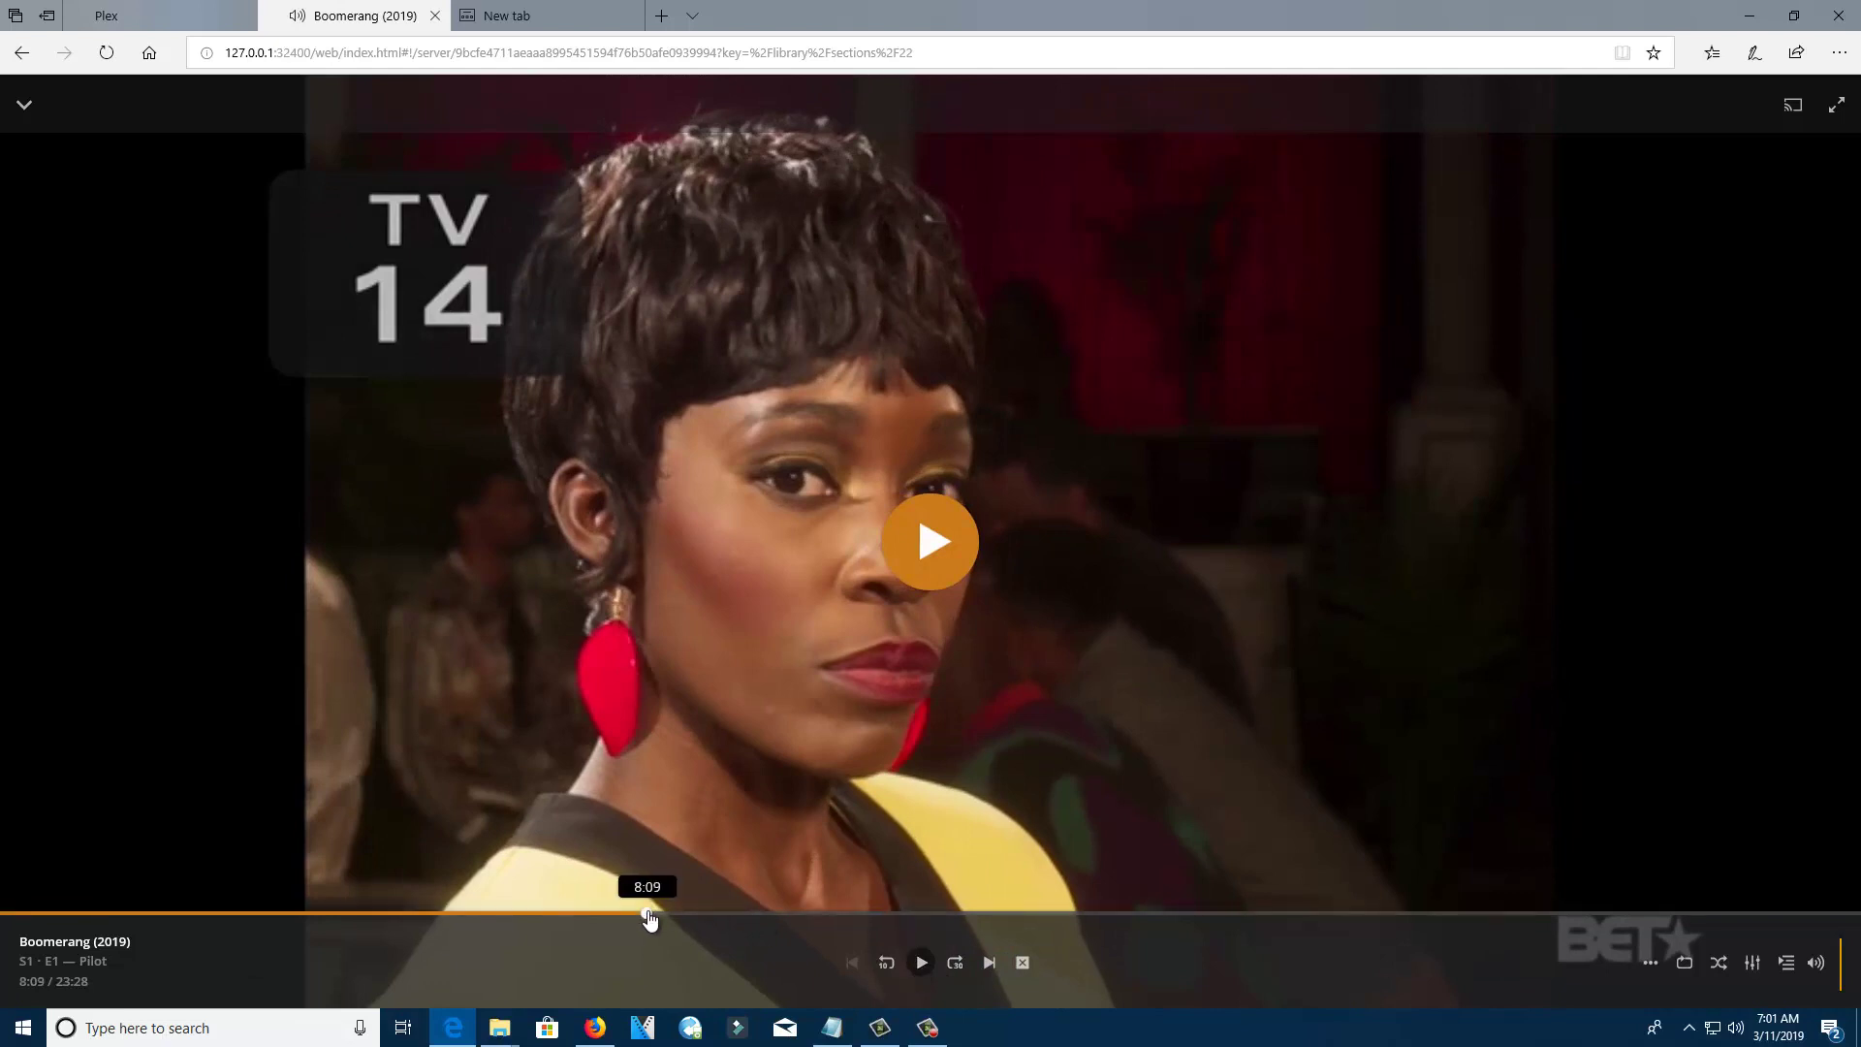
left_click(922, 964)
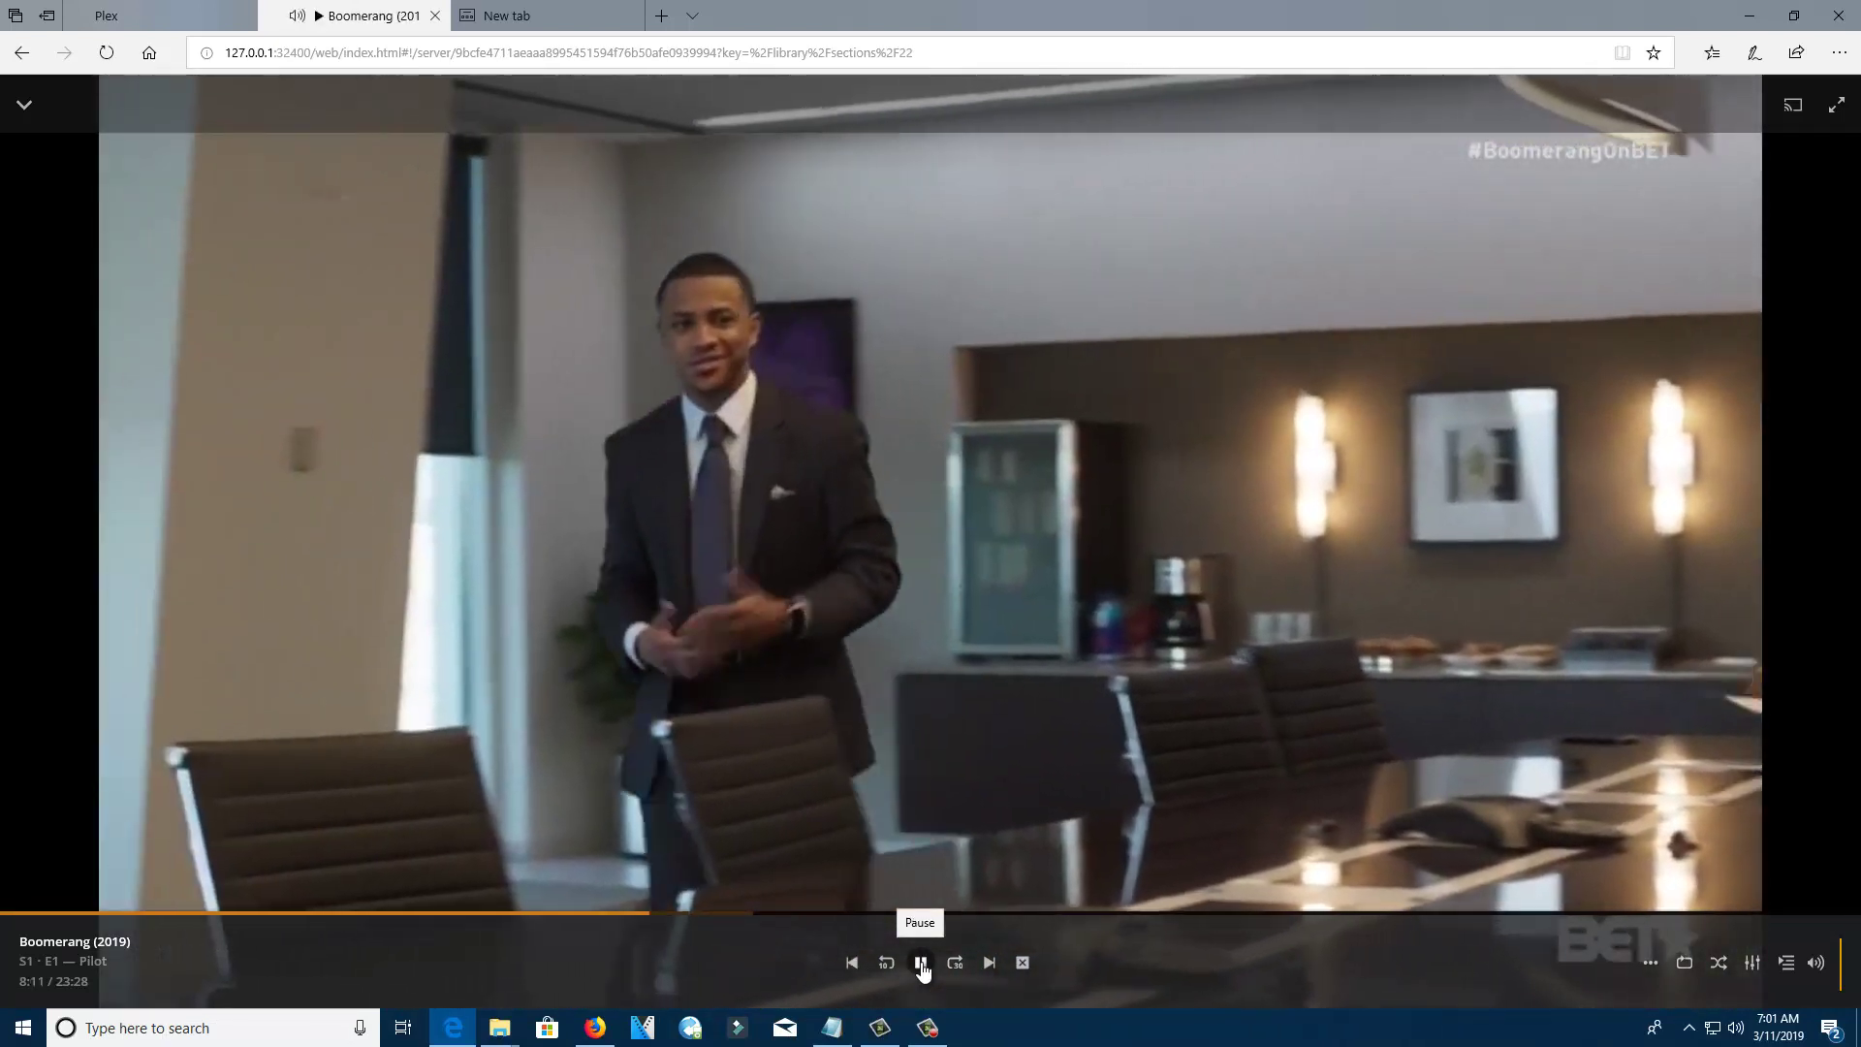
left_click(920, 962)
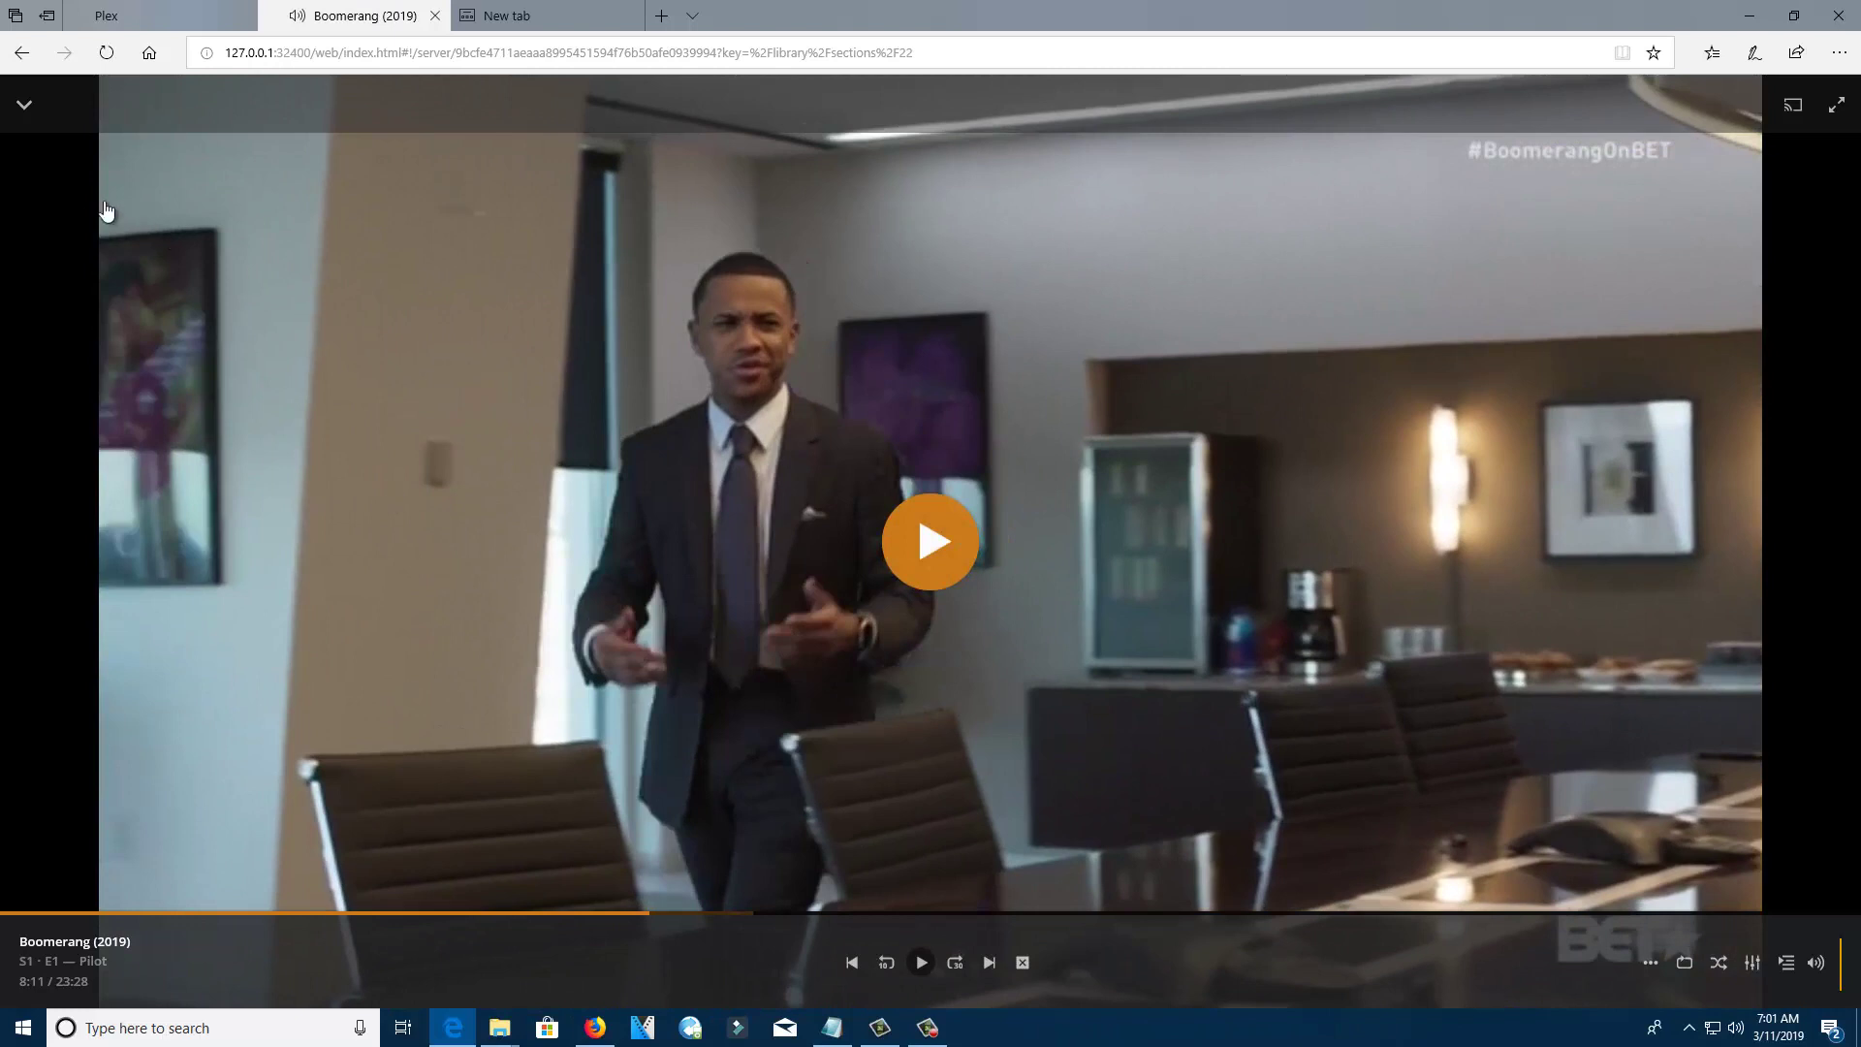
left_click(23, 118)
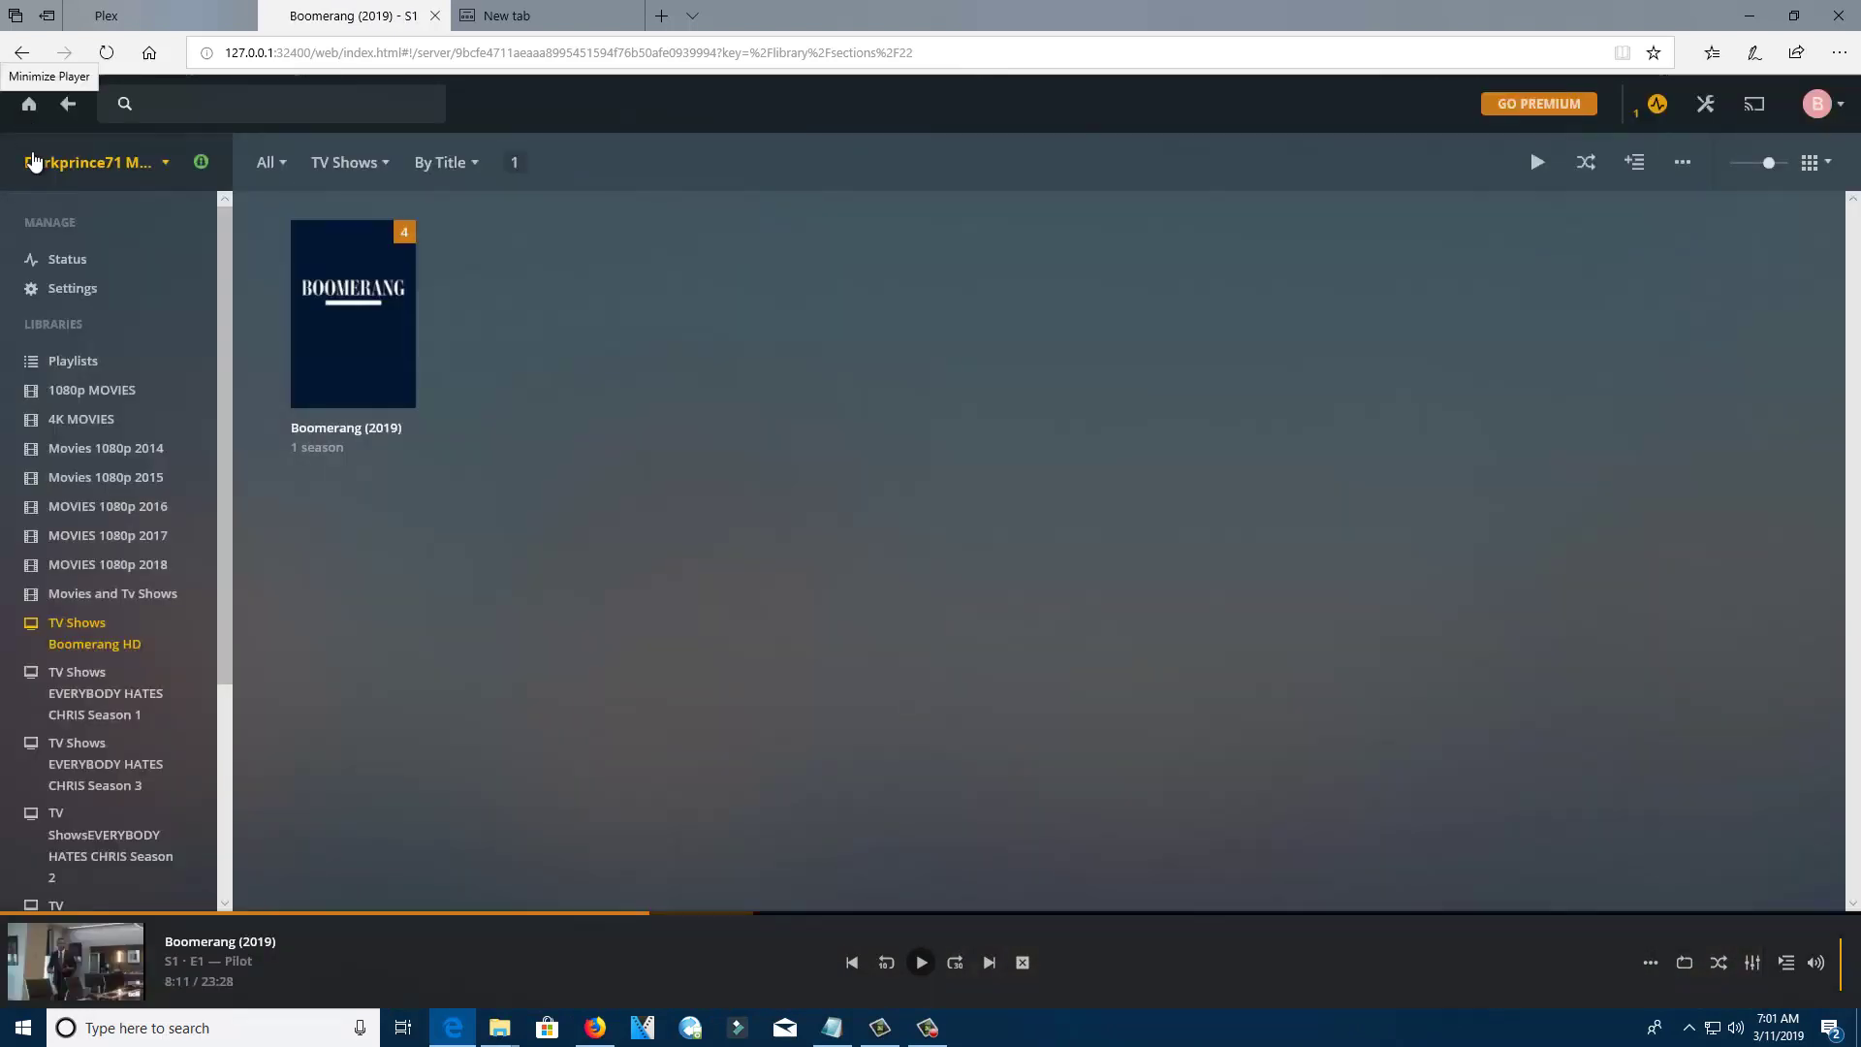
left_click_drag(222, 528, 236, 462)
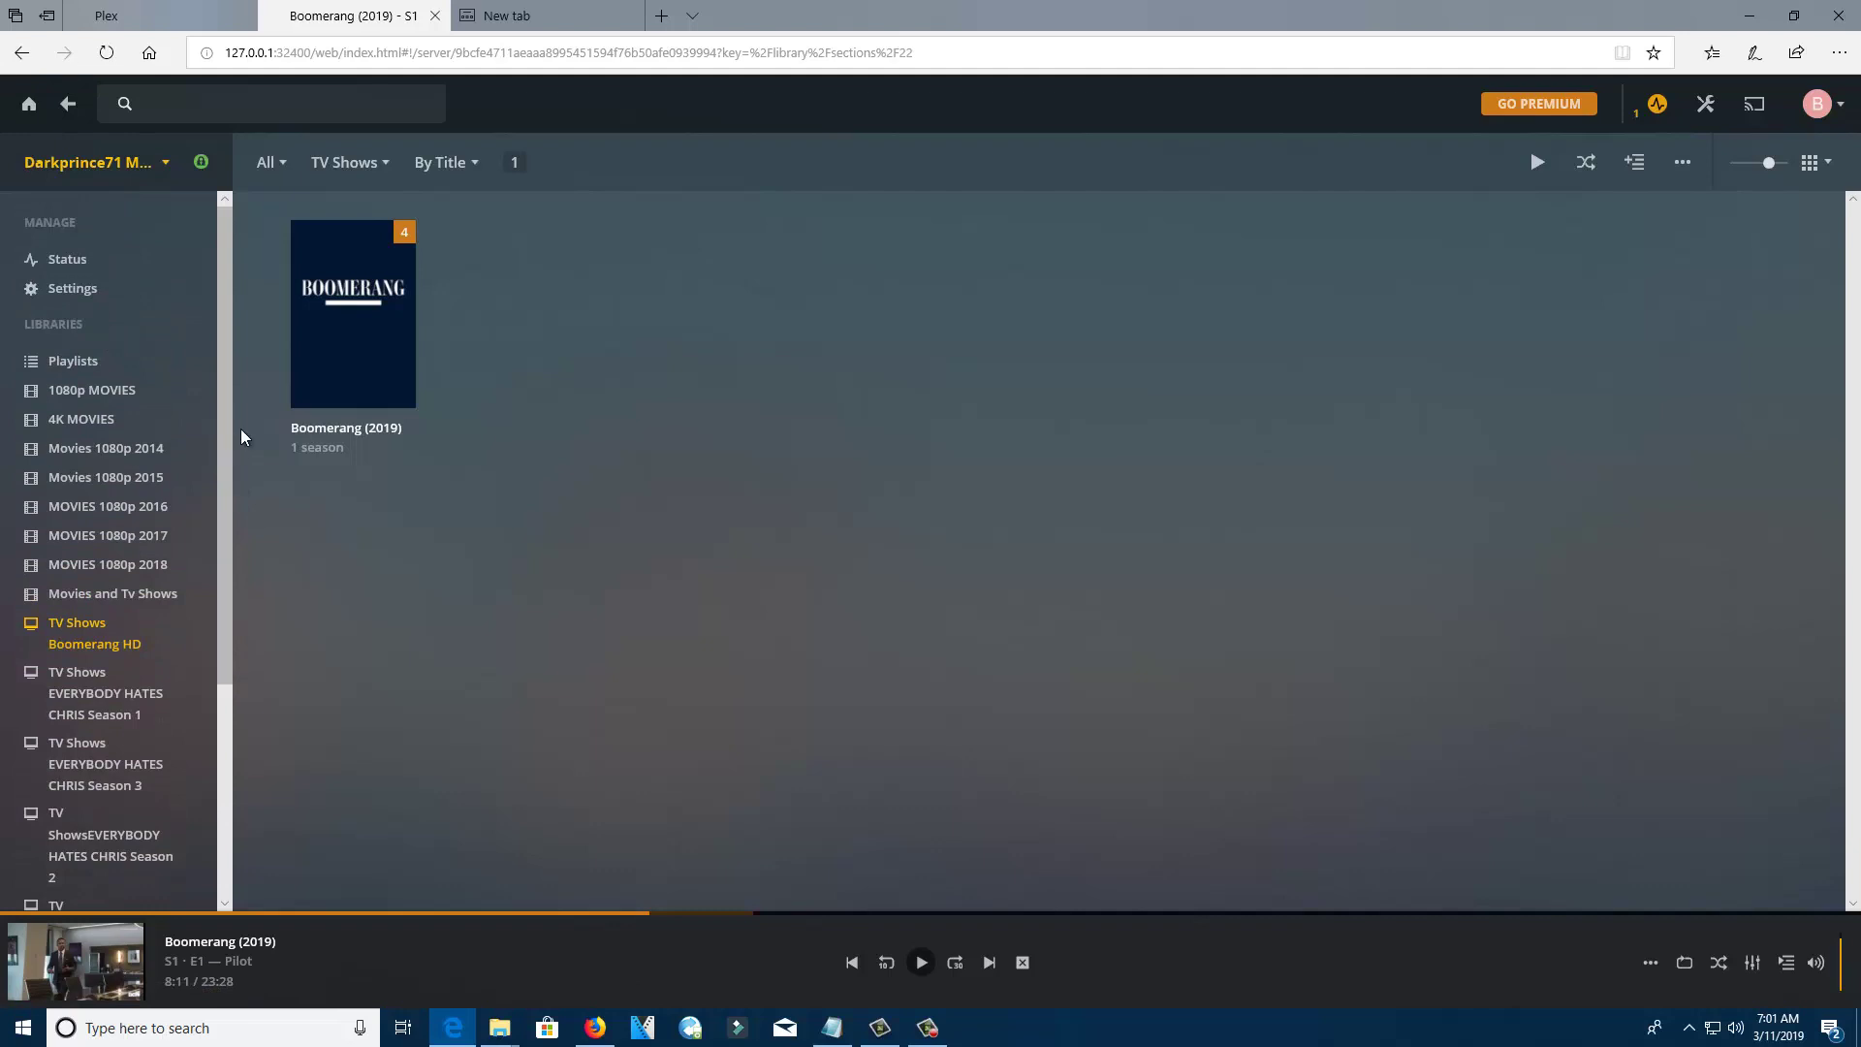